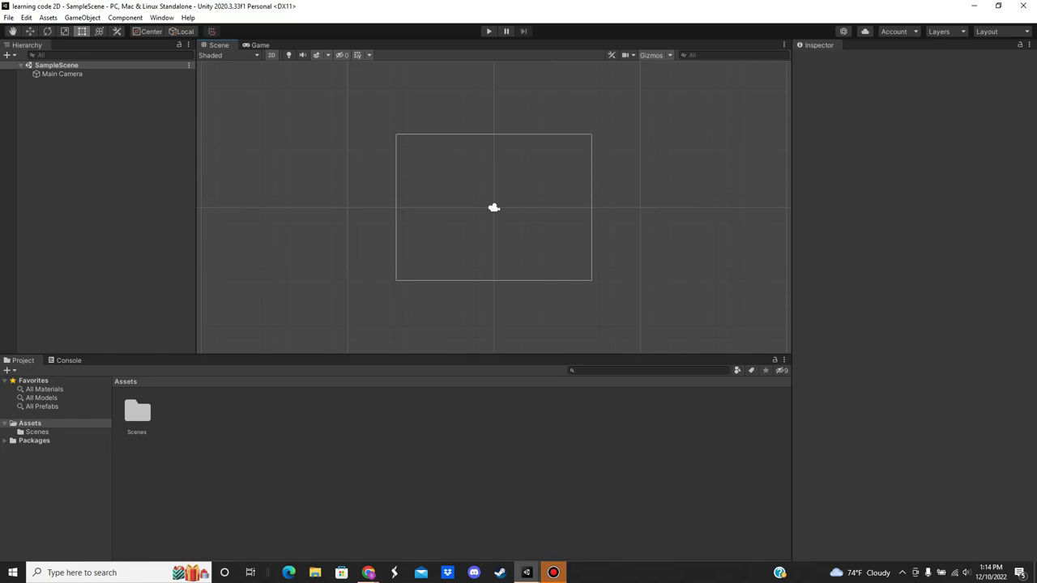
- Add a white square sprite and stretch it into a tall rectangle
right_click(169, 200)
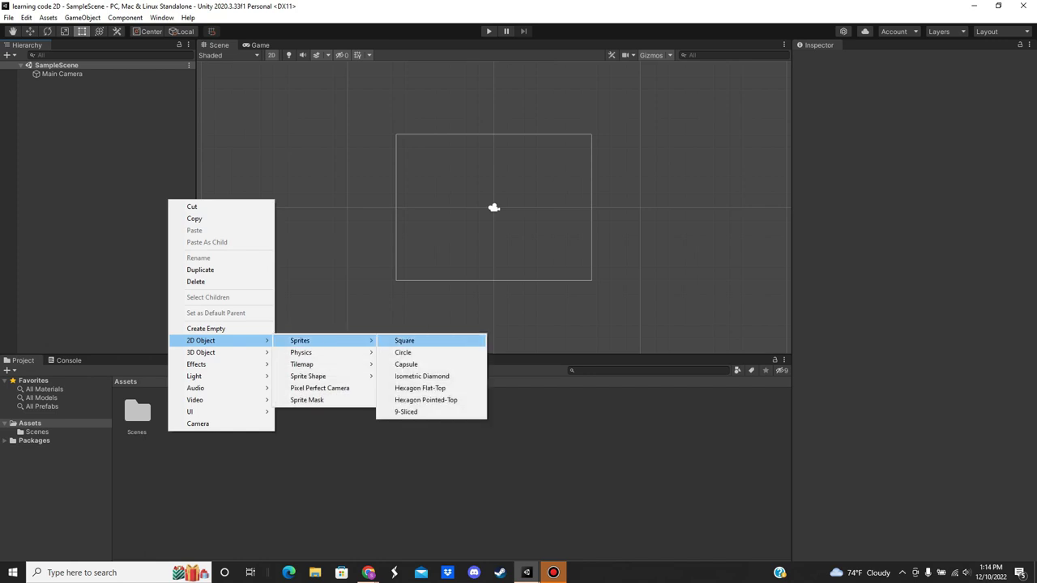
left_click(392, 341)
left_click_drag(494, 200, 494, 180)
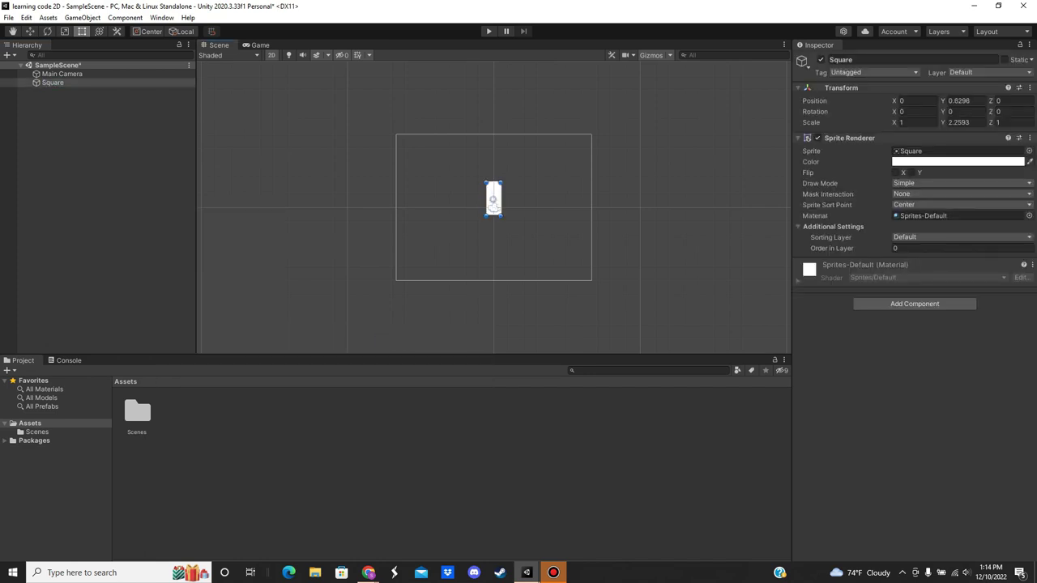
- Add a second square sprite, move it below the first and widen it into a platform
right_click(72, 98)
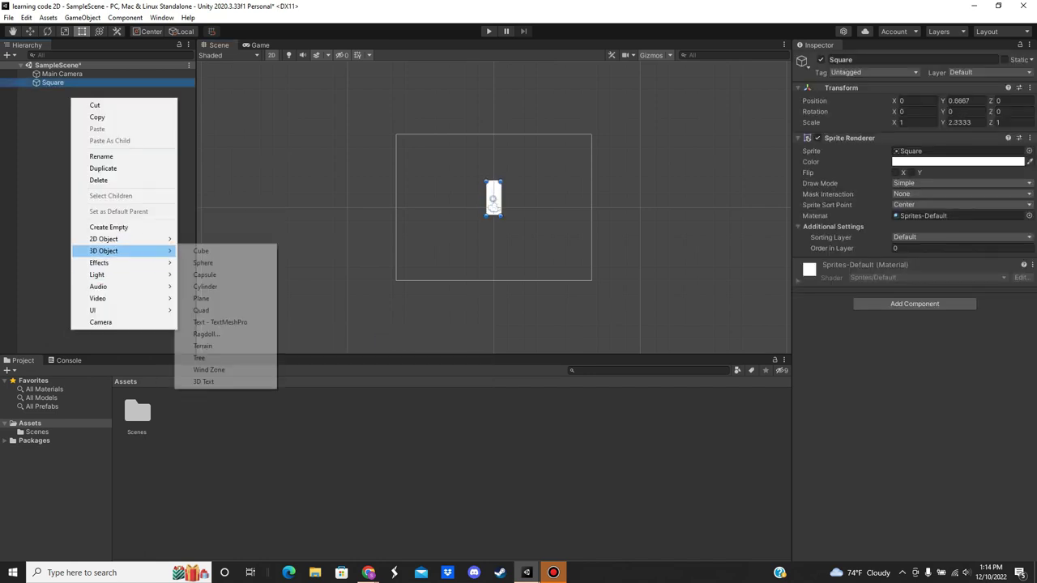
mouse_move(203, 239)
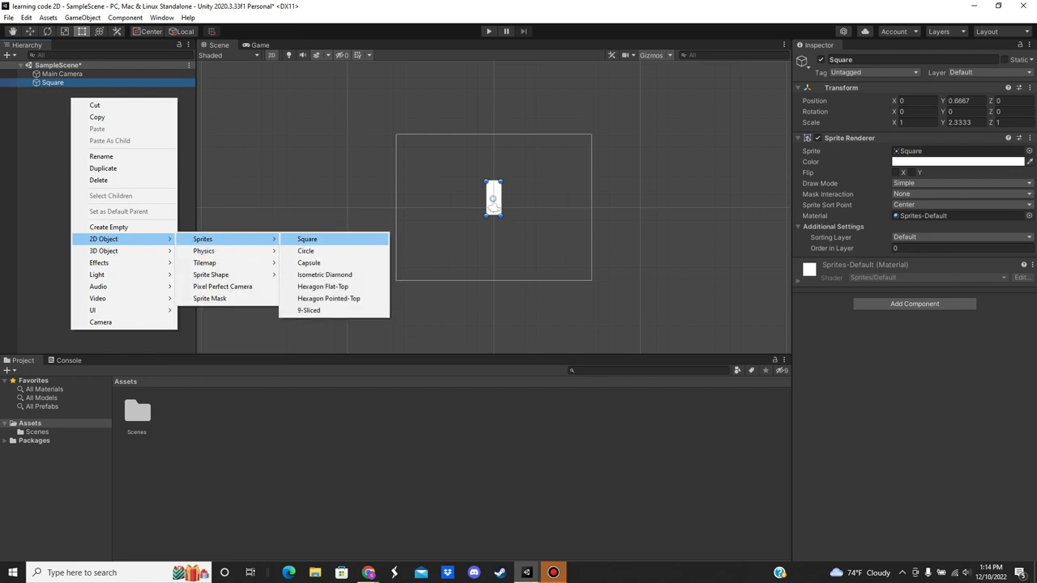
left_click(320, 239)
key("w")
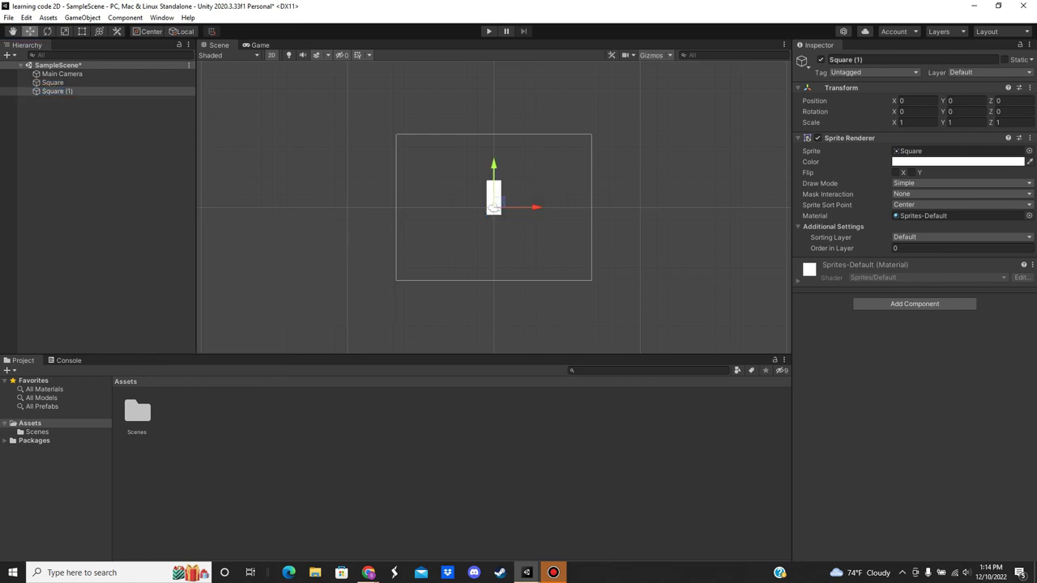
mouse_move(493, 183)
left_mouse_down()
mouse_move(493, 207)
mouse_move(555, 233)
left_mouse_up()
key("t")
left_click_drag(486, 233, 434, 233)
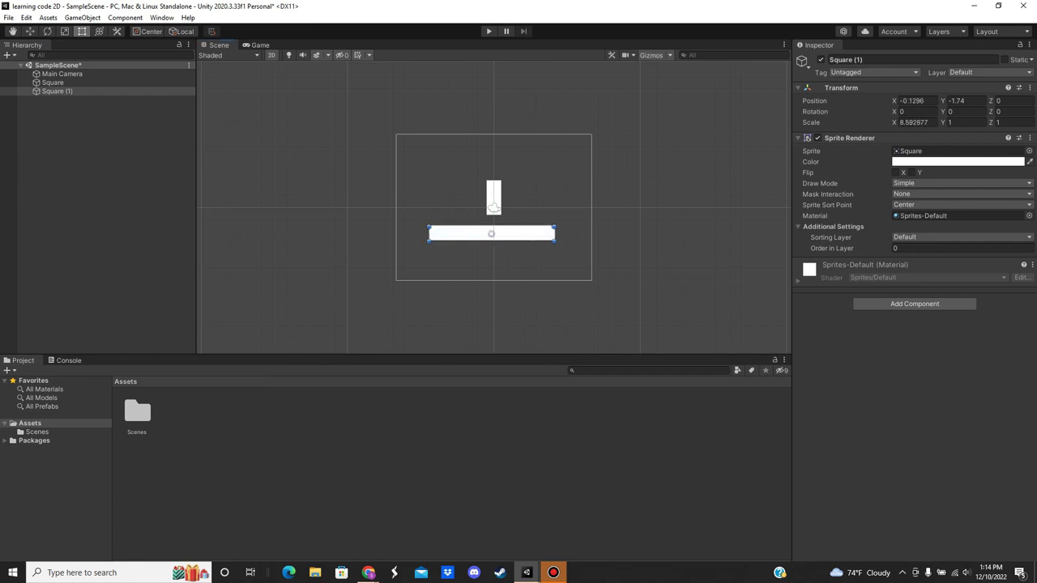
left_click(914, 304)
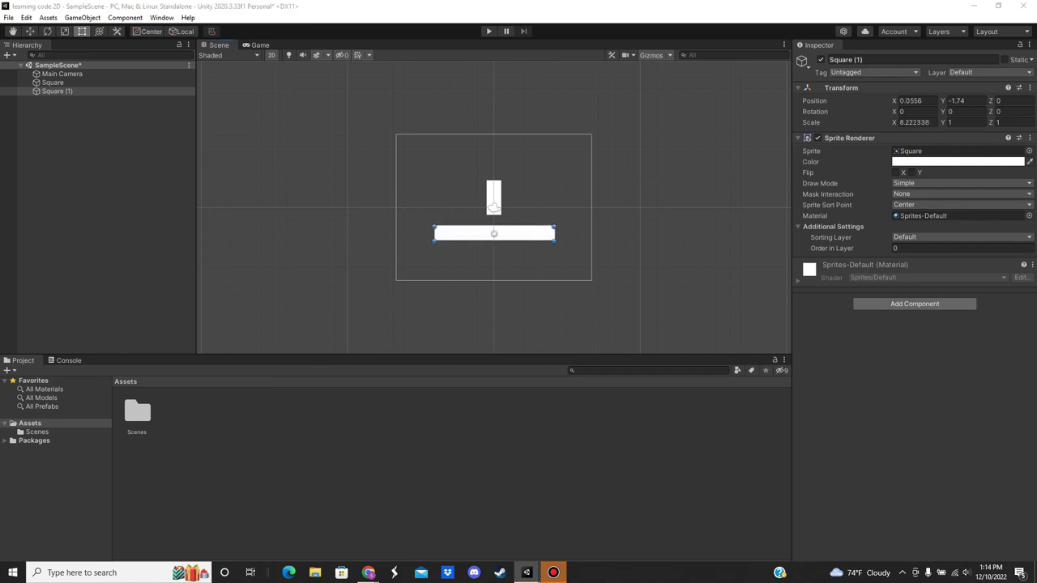
- Add a Box Collider 2D to the platform and to the tall square
type("ri")
key("BackSpace")
type("igid")
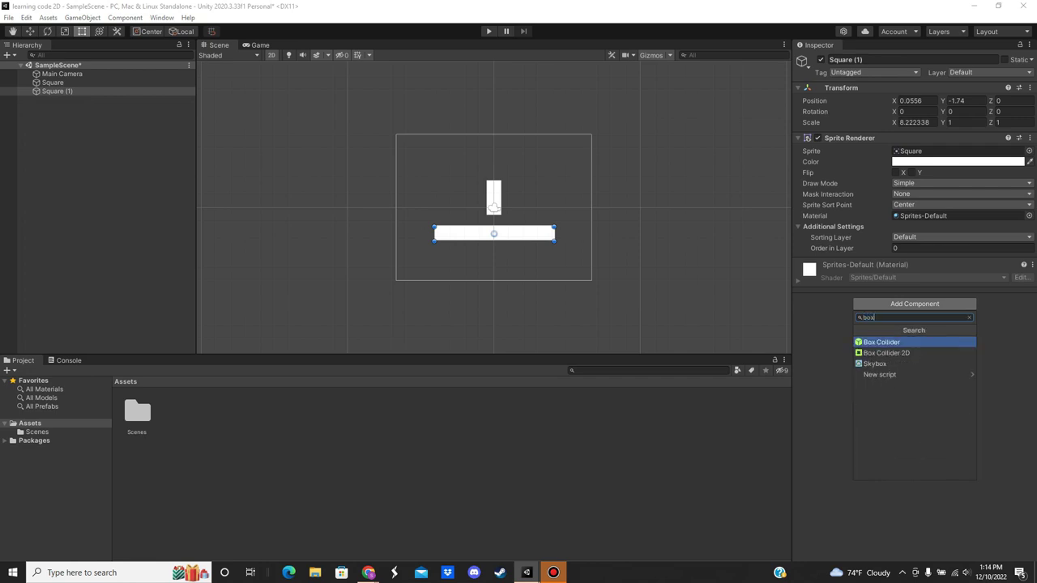
key("Escape")
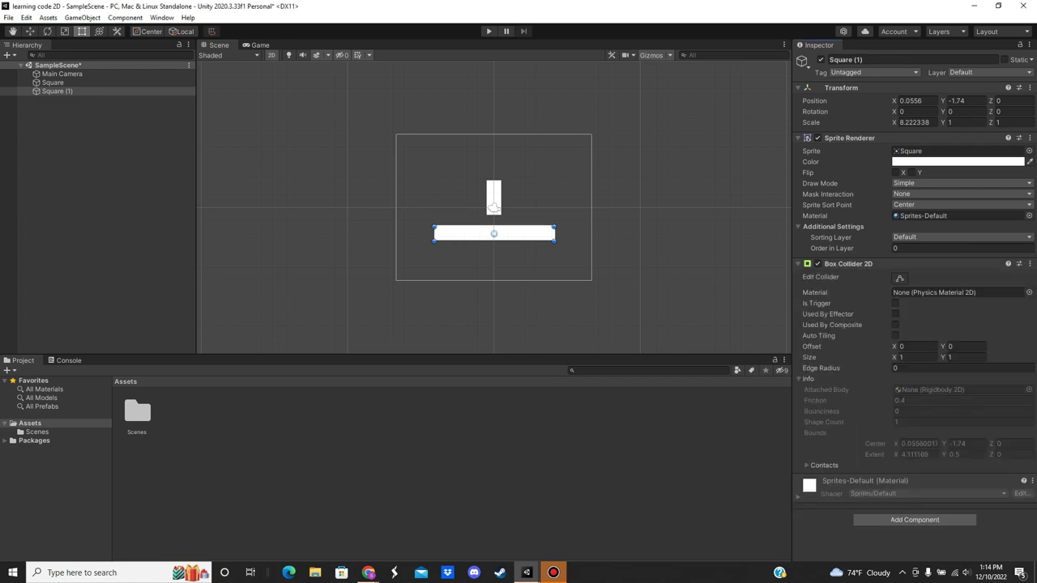
left_click(52, 83)
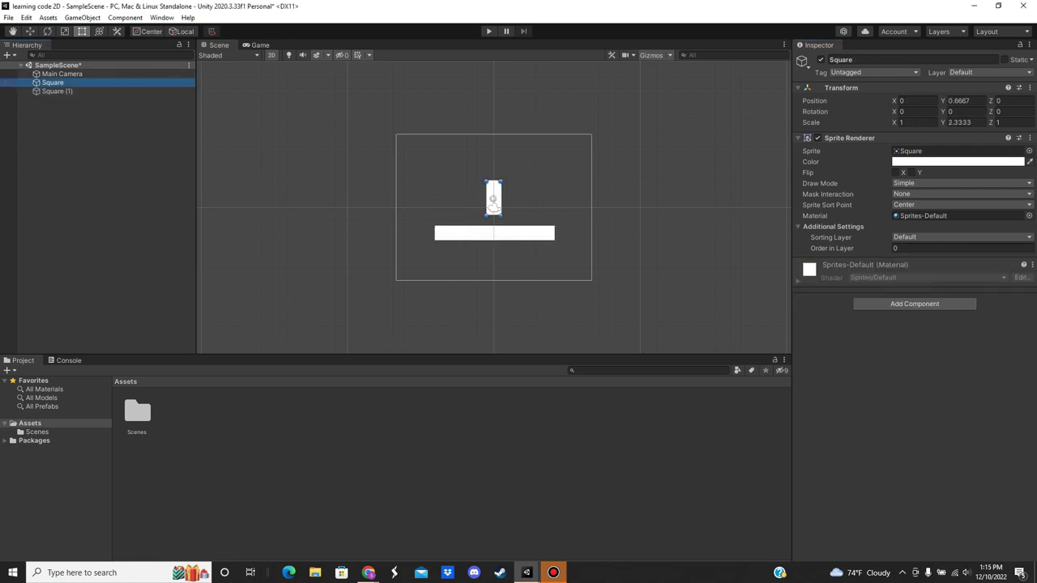
key("ctrl+shift+a")
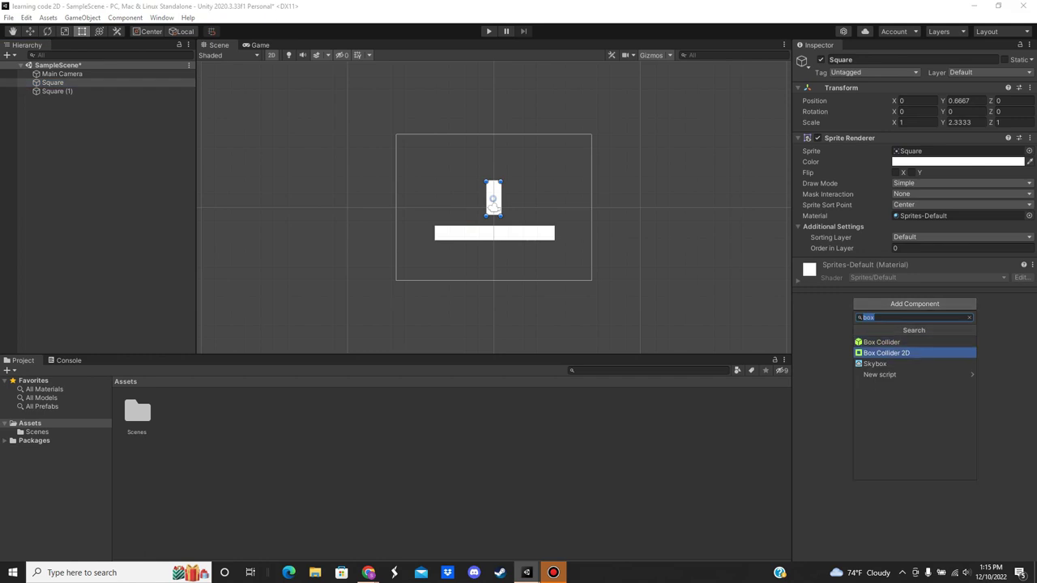
key("Return")
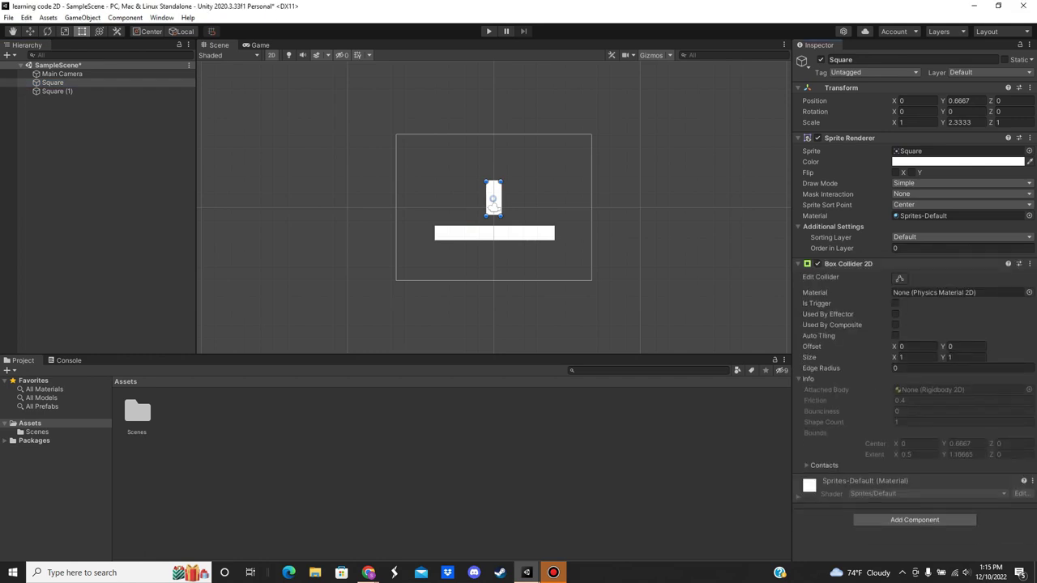
- Rename the tall square from Square to Player
right_click(345, 419)
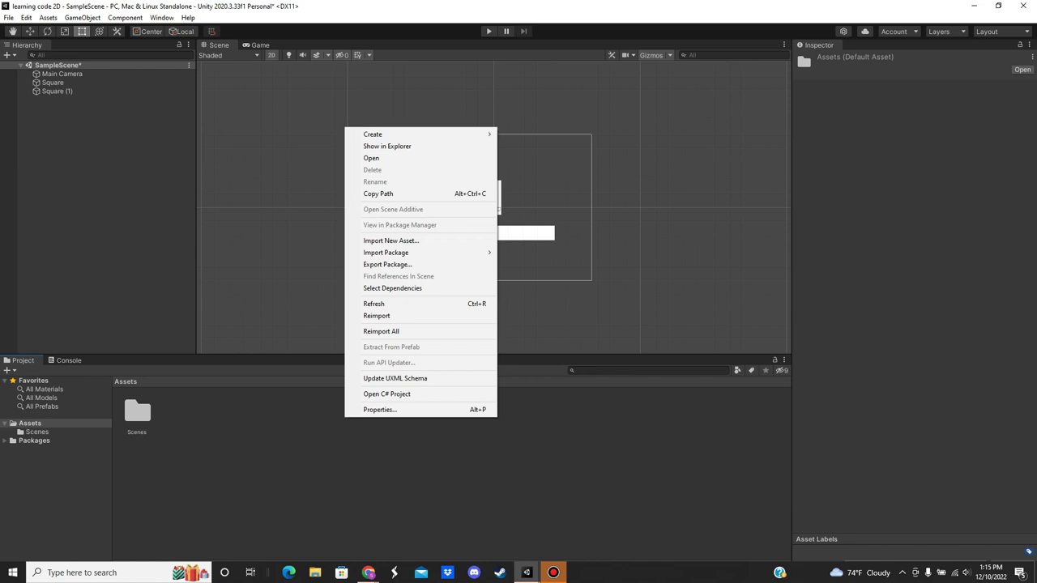
left_click(53, 82)
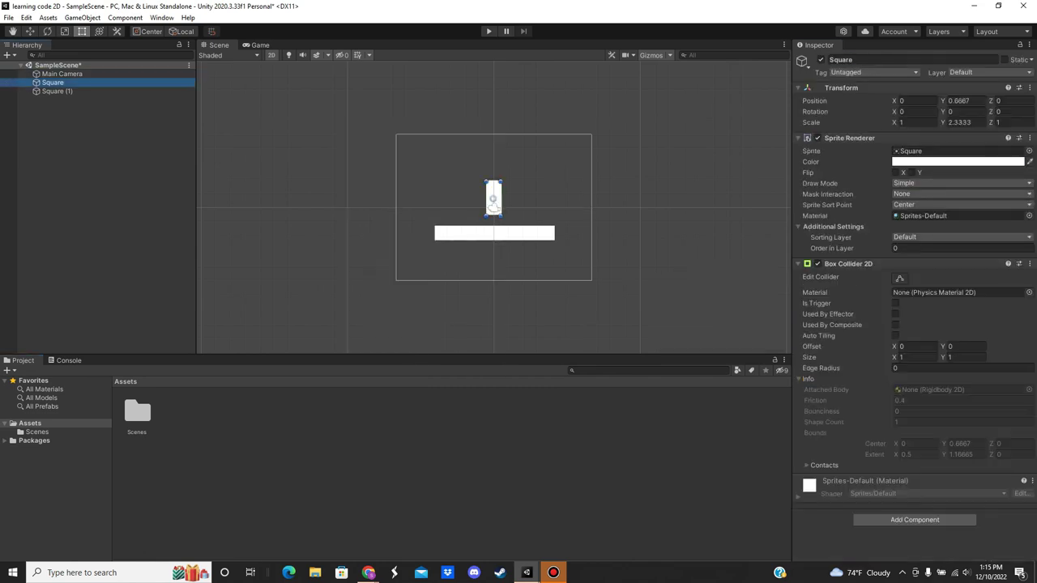
left_click(907, 59)
key("BackSpace")
type("Player")
key("Return")
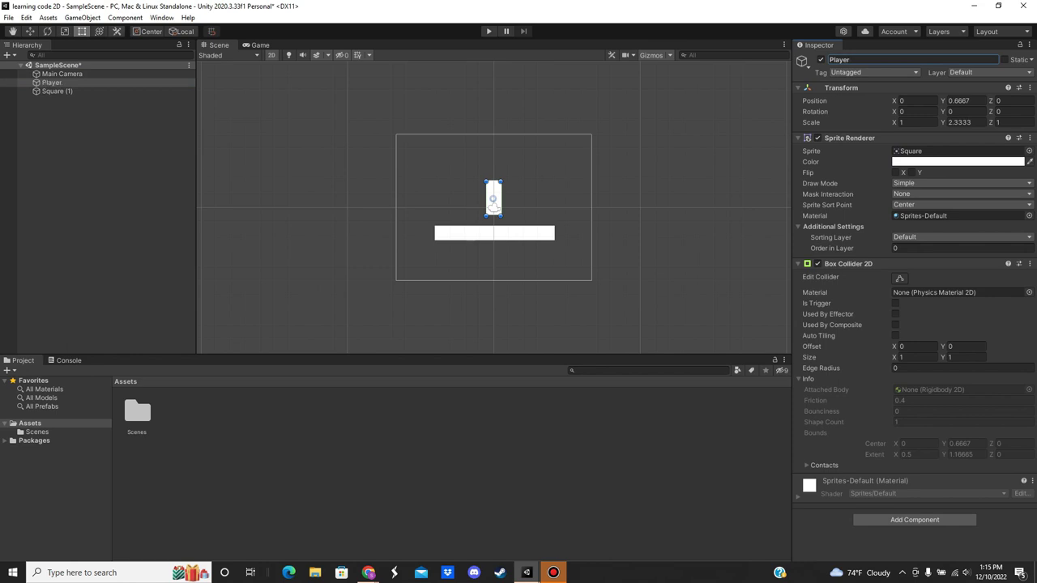
right_click(74, 83)
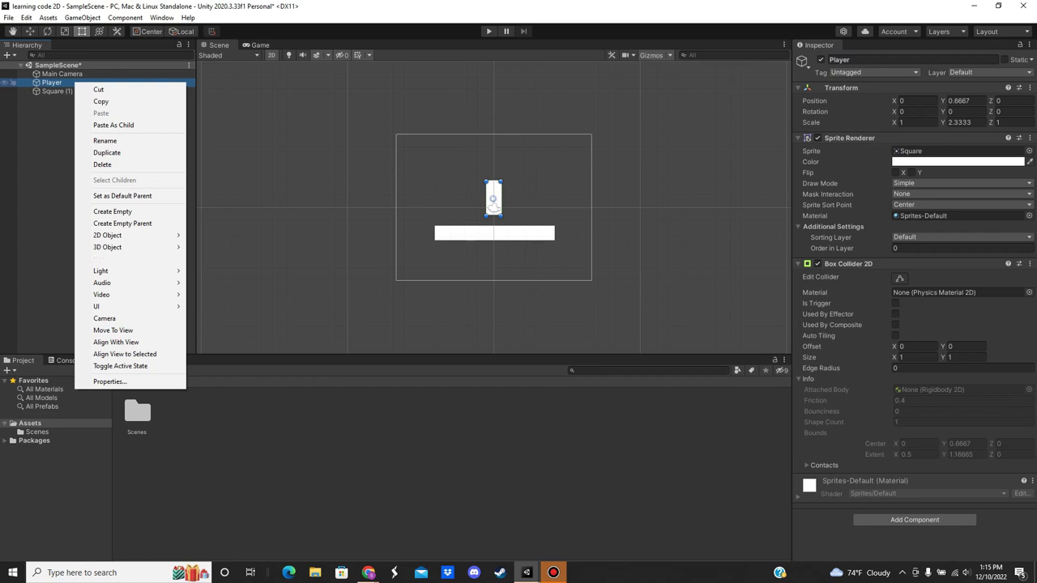
left_click(135, 387)
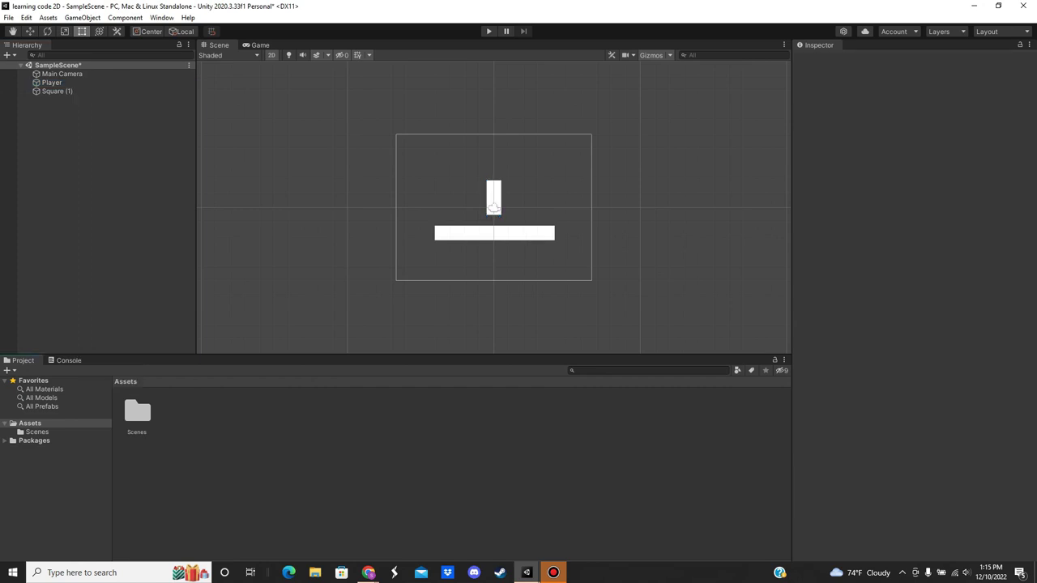
- Create a C# script asset named PLayerMovement2D in Assets
right_click(134, 387)
left_click(455, 137)
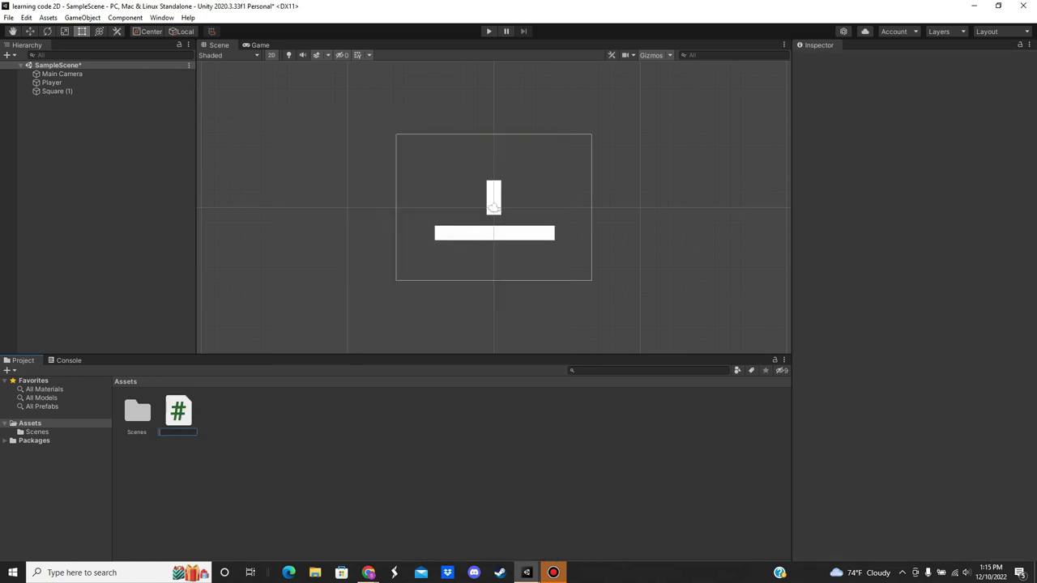
type("PLaye")
type("Movem")
type("ent")
type("2D")
key("Return")
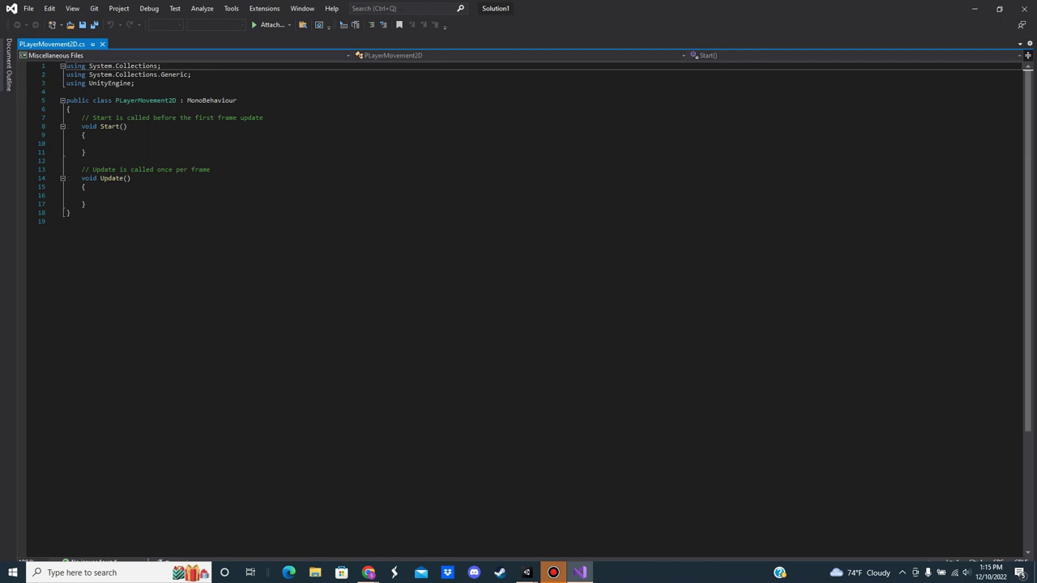
- Add private float fields horizontal, speed = 8f and jumpingPower = 9 after the class brace
left_click(1024, 108)
key("Return")
key("Return")
key("Return")
key("Up")
key("Up")
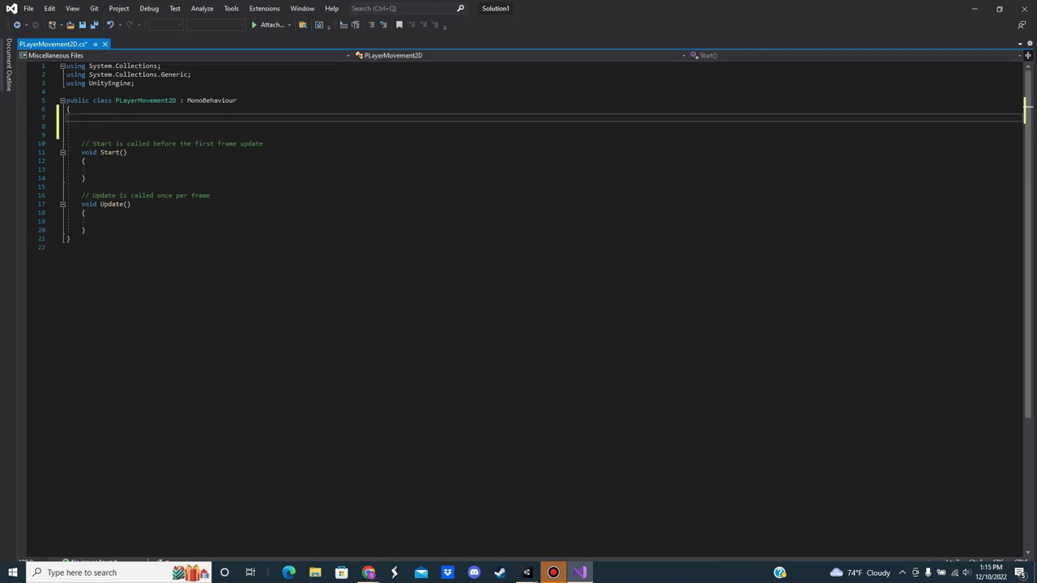
type("private")
type(" float h")
type("orizo")
type("ntal;")
key("Return")
type("private float speed")
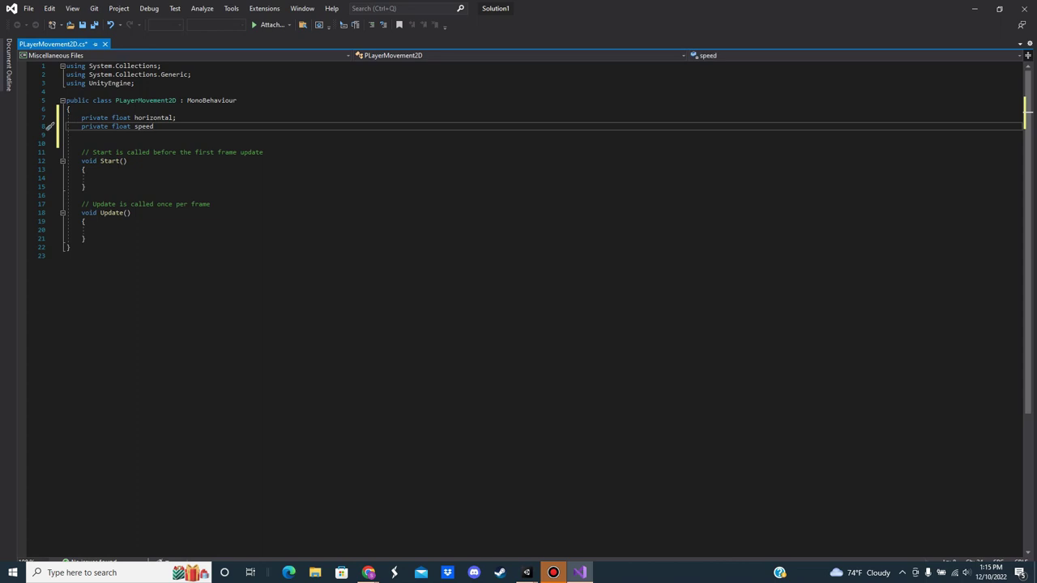
type(" = ")
type("8f;")
key("Return")
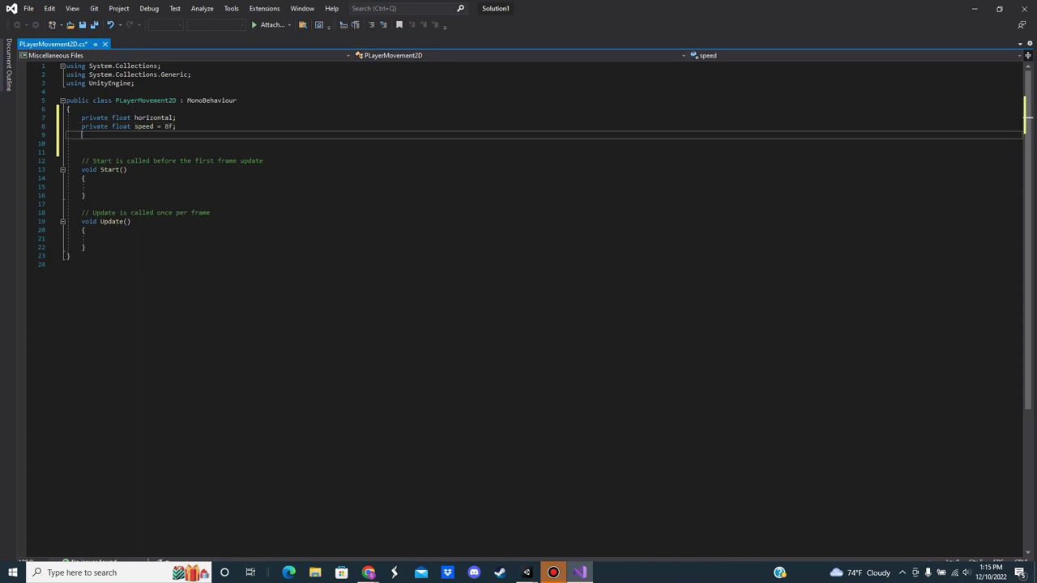
type("private f")
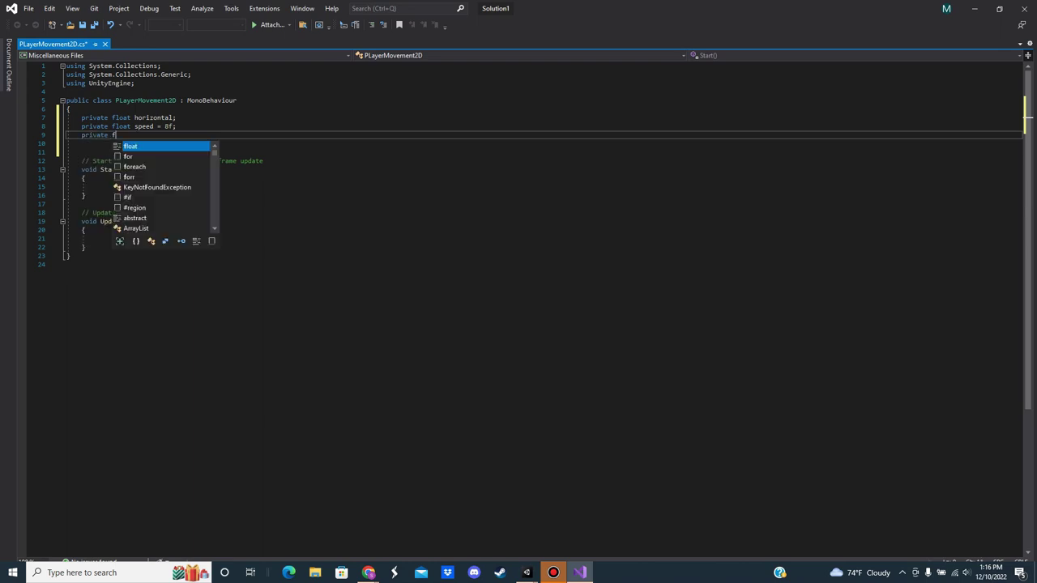
type("loat jumpin")
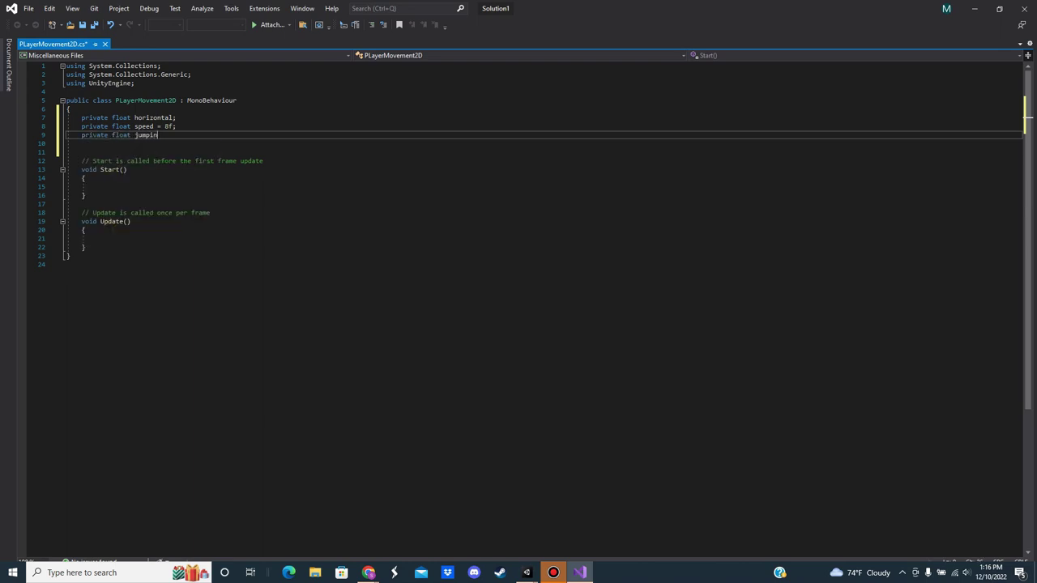
type("gPow")
type("er = 9")
type(";")
key("Down")
key("Return")
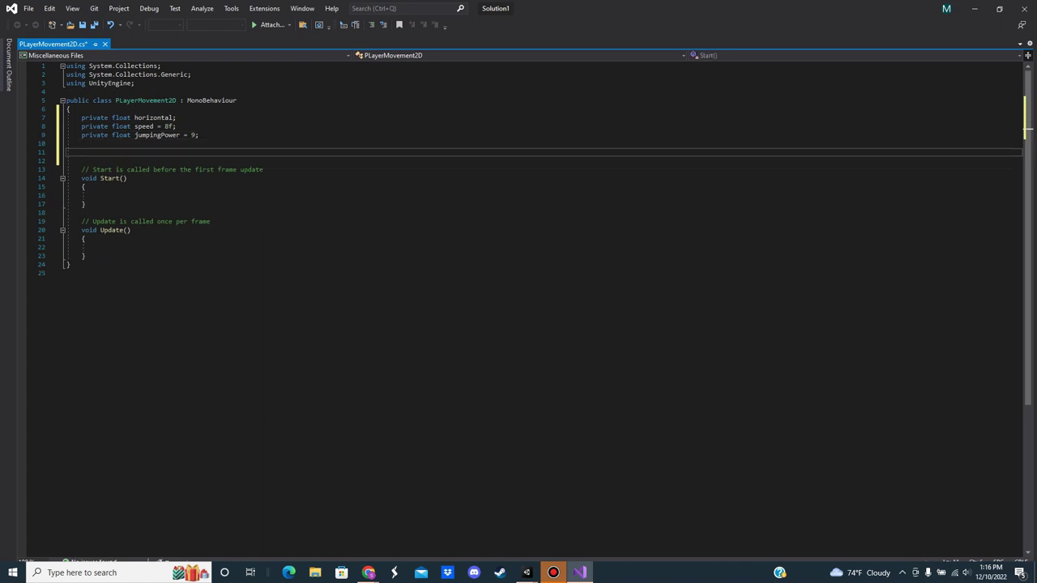
type("private")
key("BackSpace")
key("BackSpace")
key("BackSpace")
key("BackSpace")
key("BackSpace")
key("BackSpace")
key("BackSpace")
key("BackSpace")
key("BackSpace")
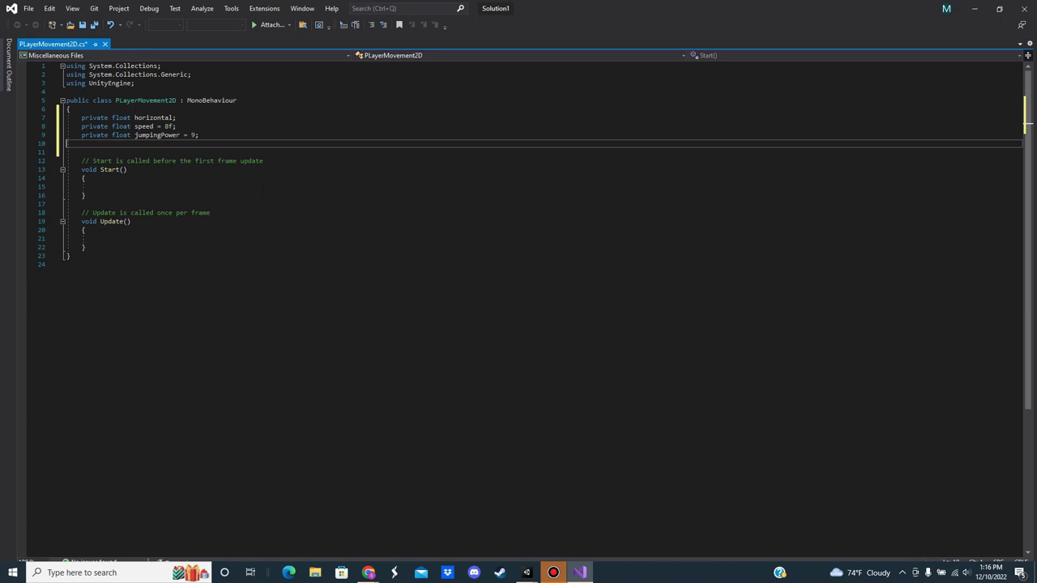
- In Update, set horizontal = Input.GetAxisRaw("Horizontal");
key("Down")
key("Down")
key("Down")
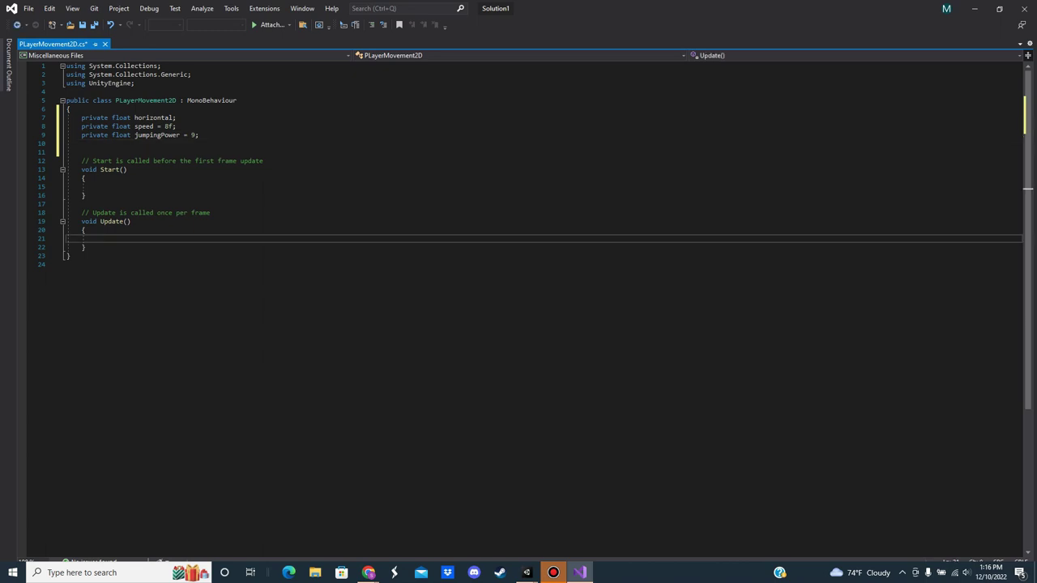
type("ho")
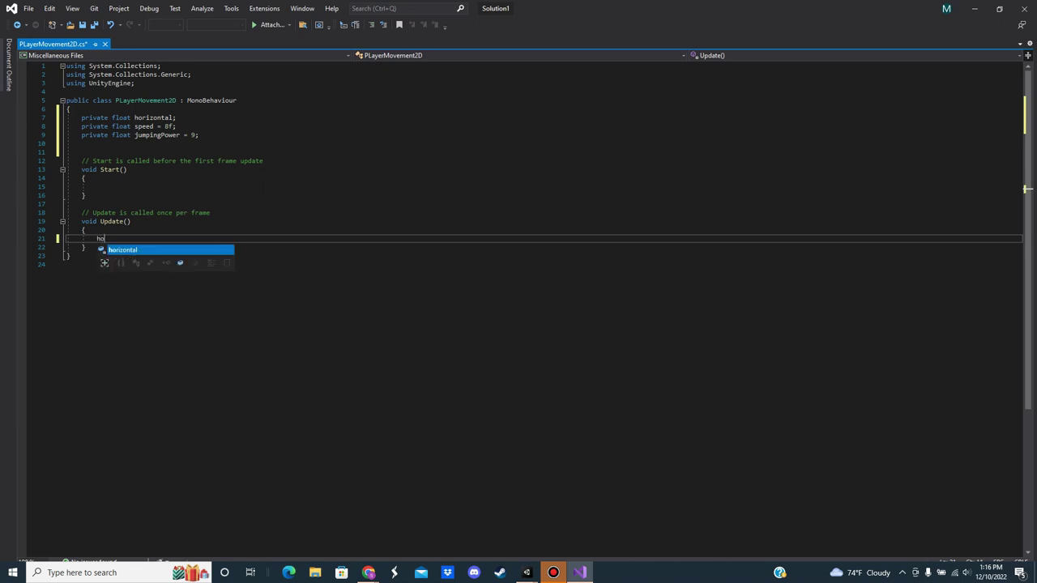
type("rizo")
key("Tab")
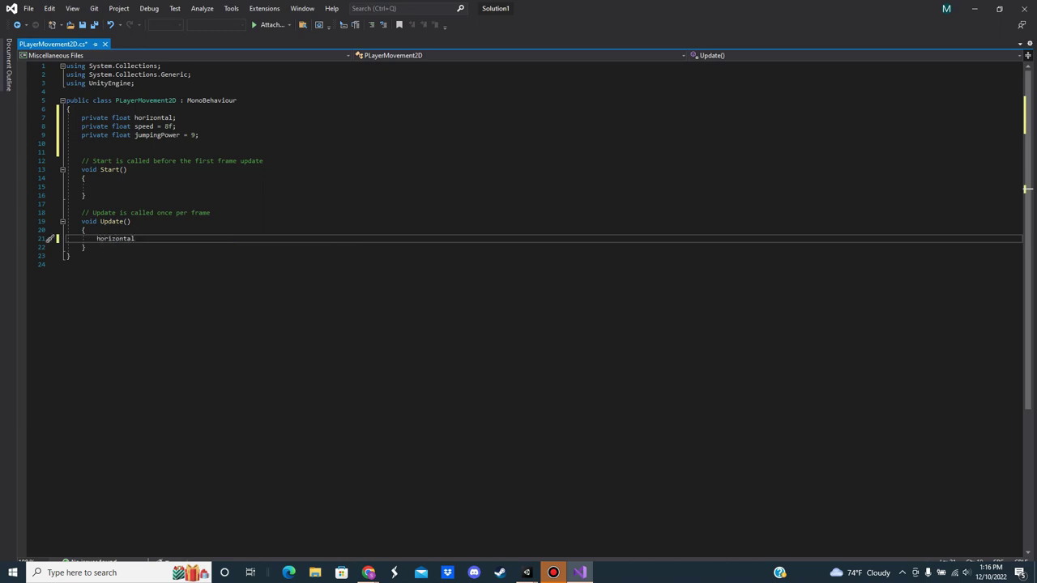
type(" = I")
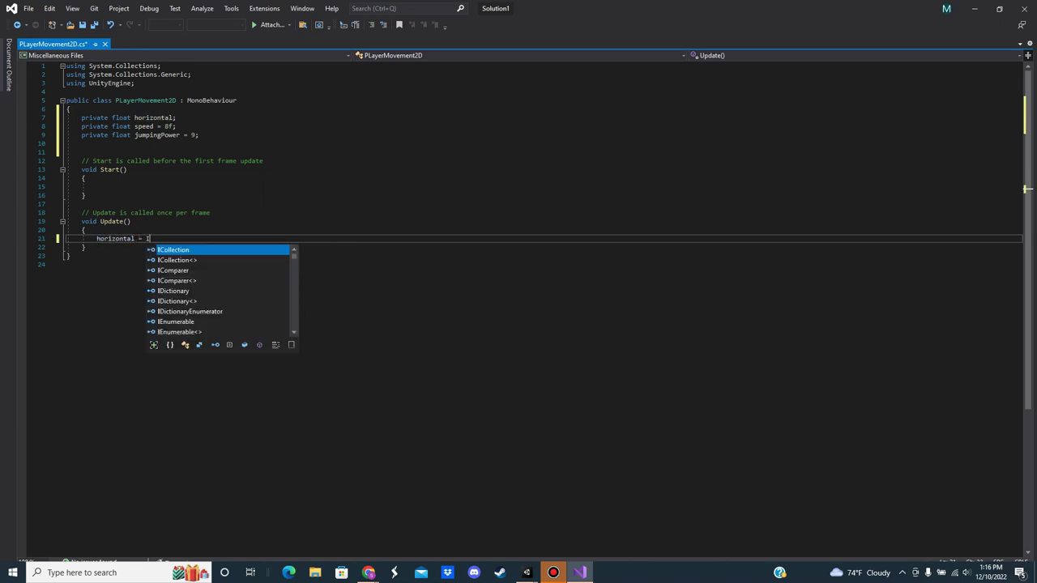
type("nput.")
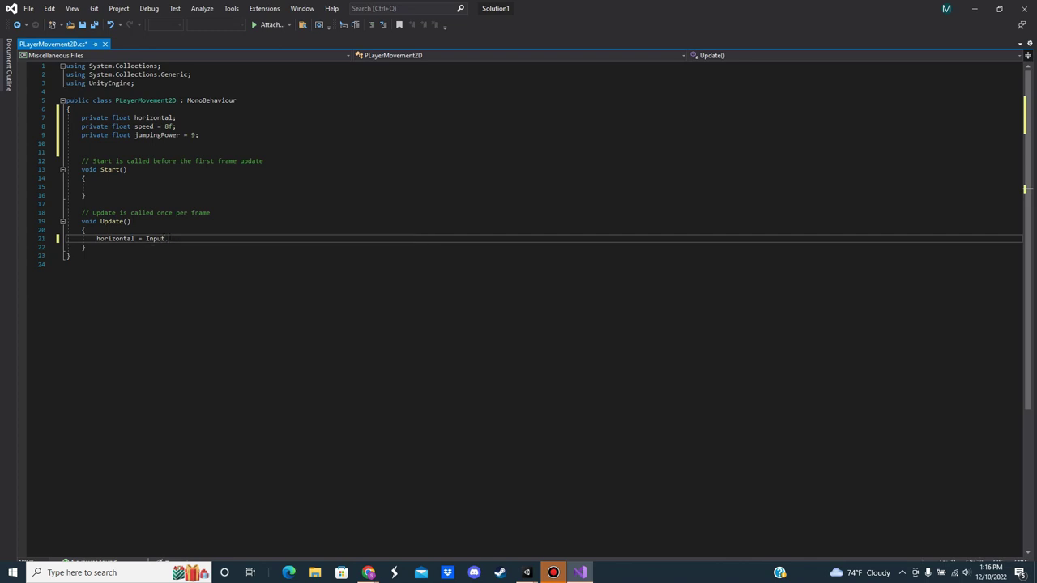
type("GetAxisRaw(")
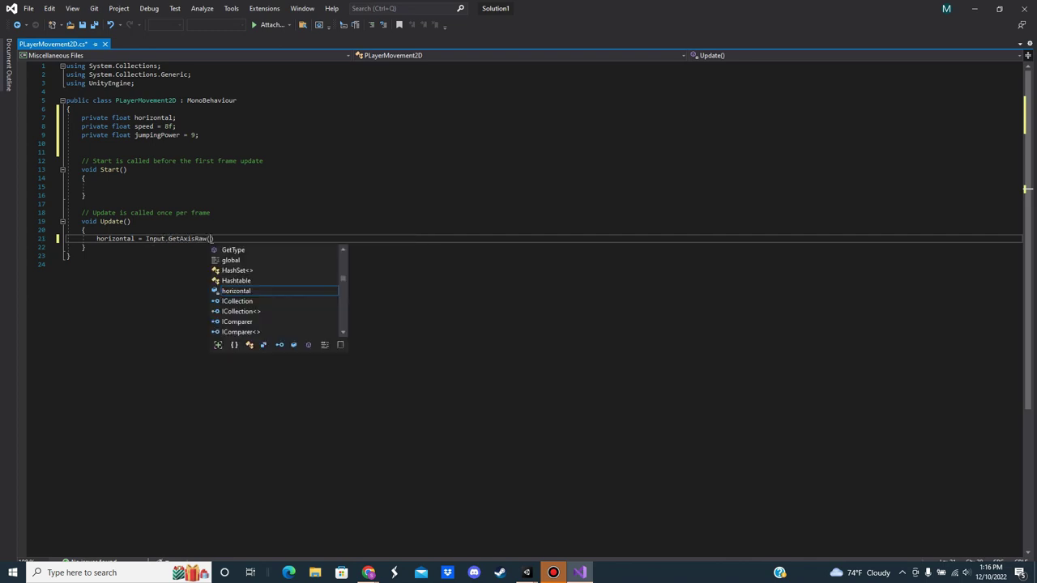
type("\"H")
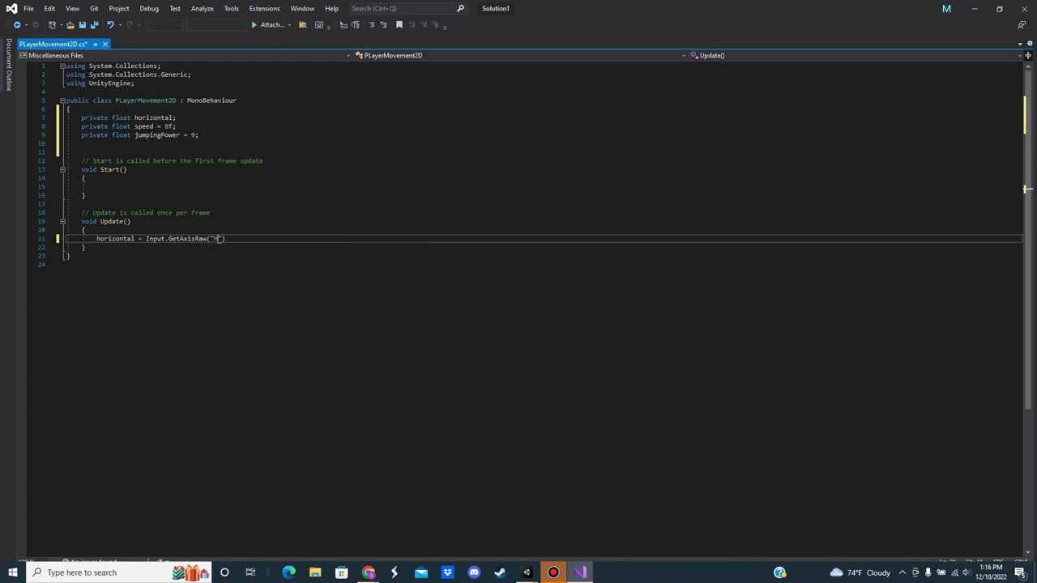
type("oriz")
type("ontal\")")
type(";")
key("Return")
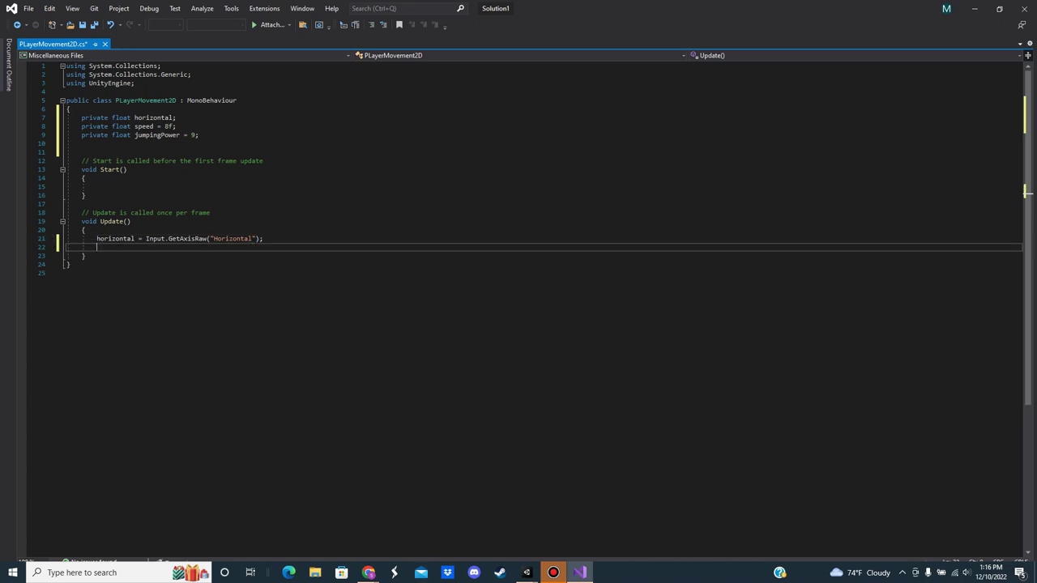
- Begin the condition if (Input.GetButtonDown("Jump") && IsGrounded below it
key("Return")
type("if (")
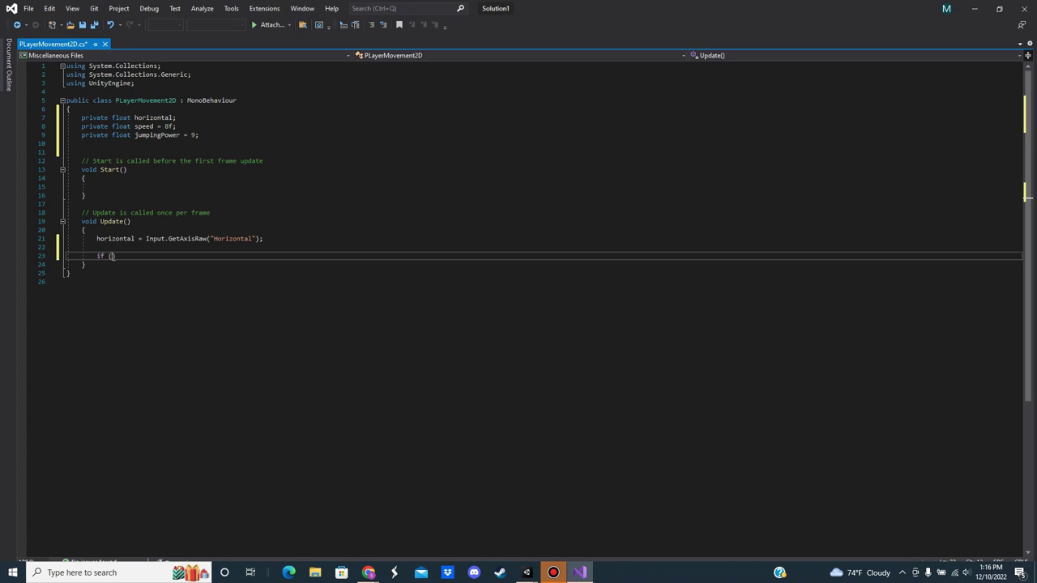
type("Input")
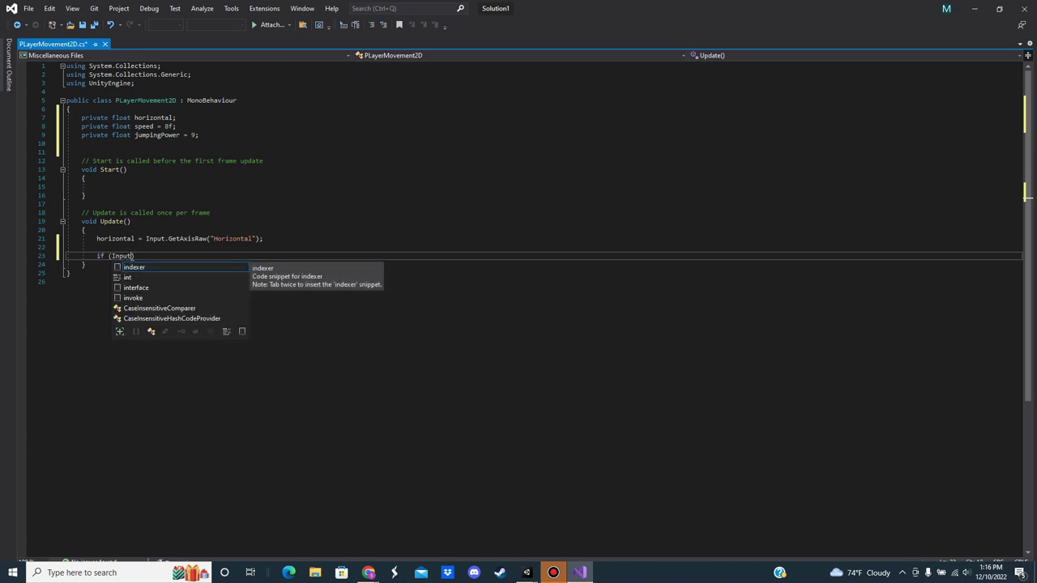
type(".H")
key("BackSpace")
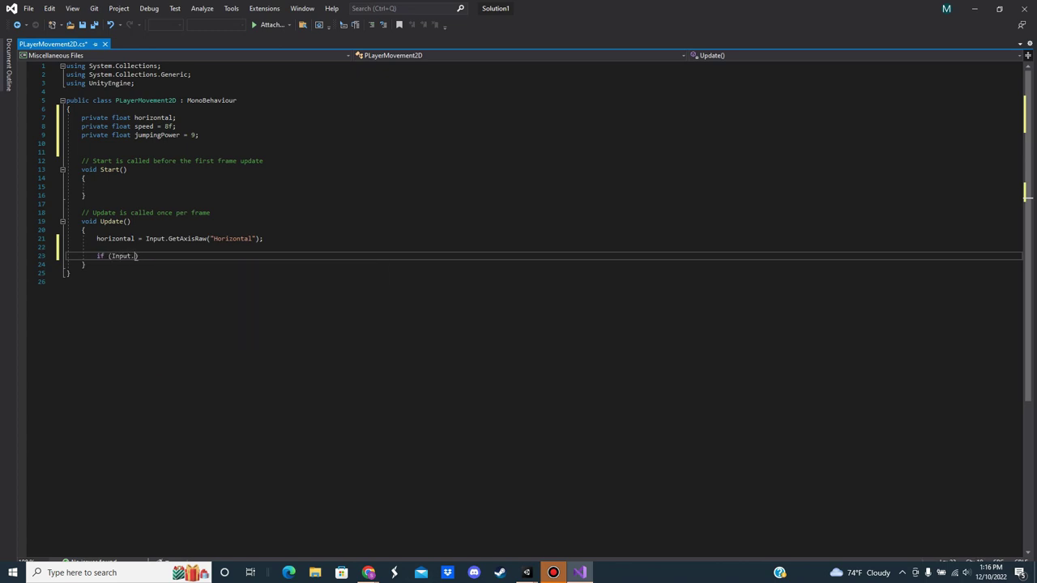
type("G")
type("et")
type("B")
type("utton")
key("BackSpace")
type("nDown")
type("(")
type("\"")
type("Jum")
type("p\") ")
type("&& ")
type("Is")
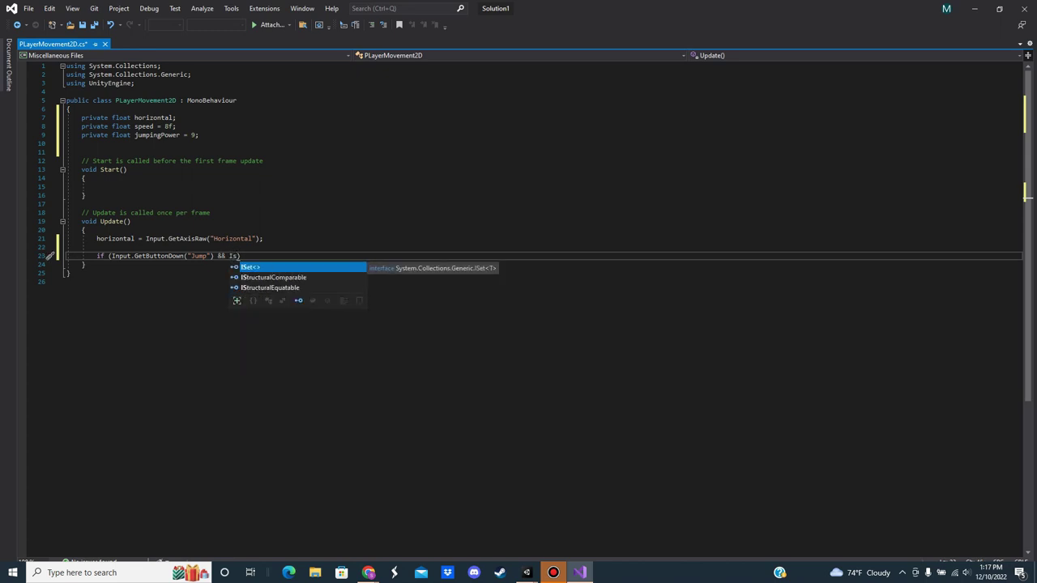
type("Ge")
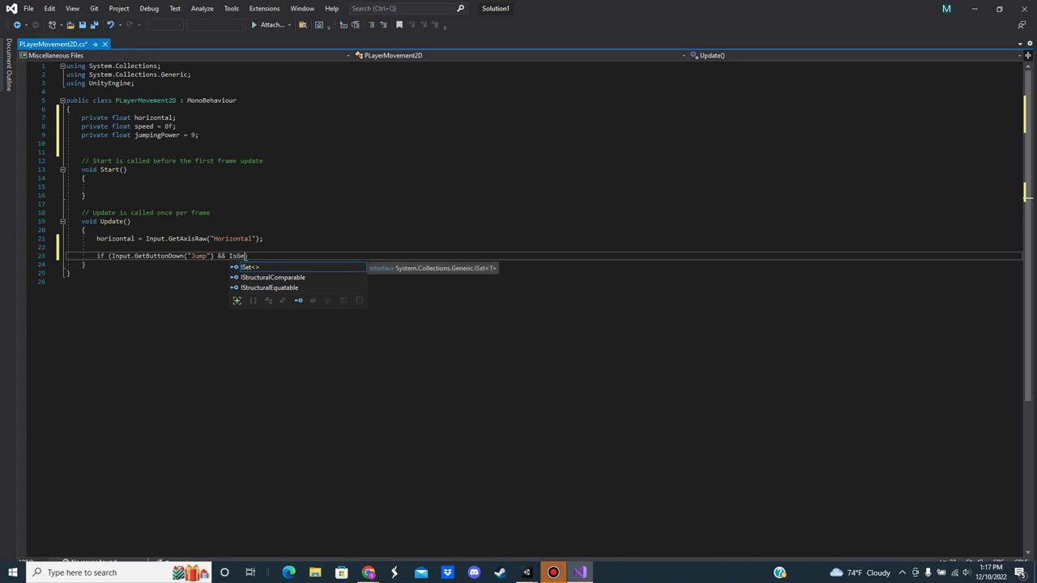
type("r")
type("ounded")
- Declare [SerializeField] private Rigidbody2D rb; below the float fields
left_click(81, 143)
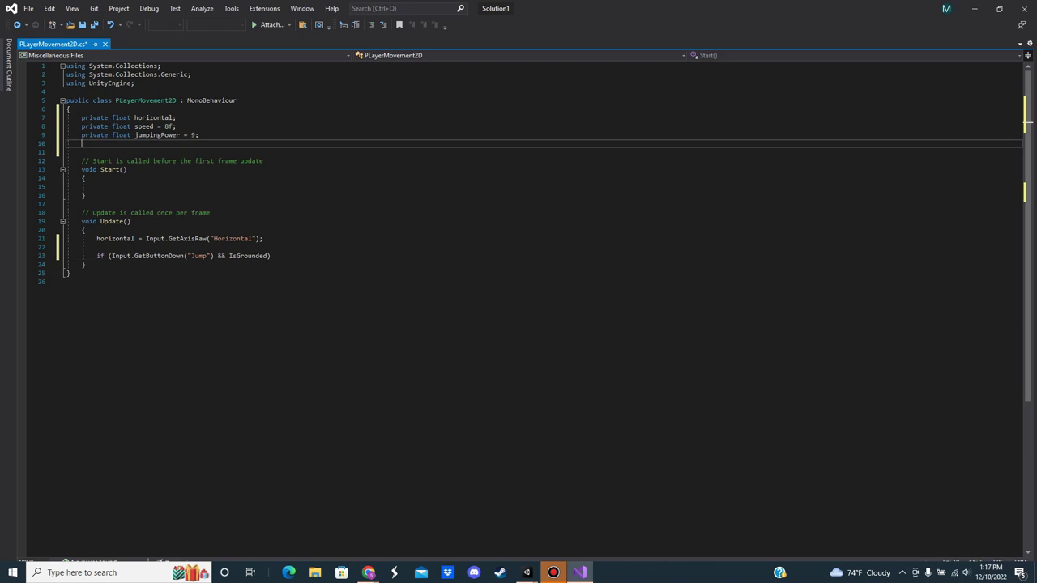
key("Return")
type("[")
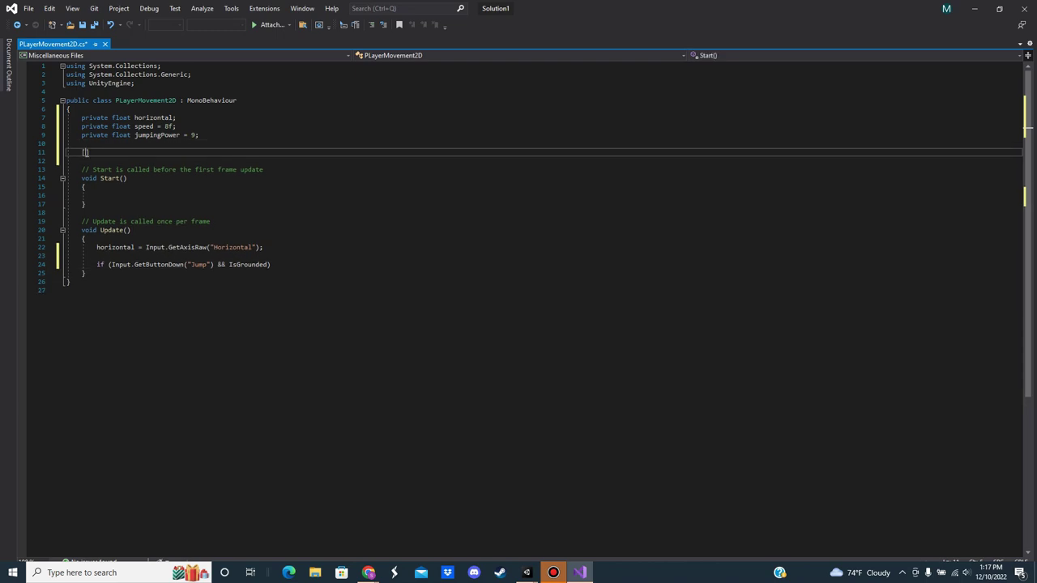
type("Seri")
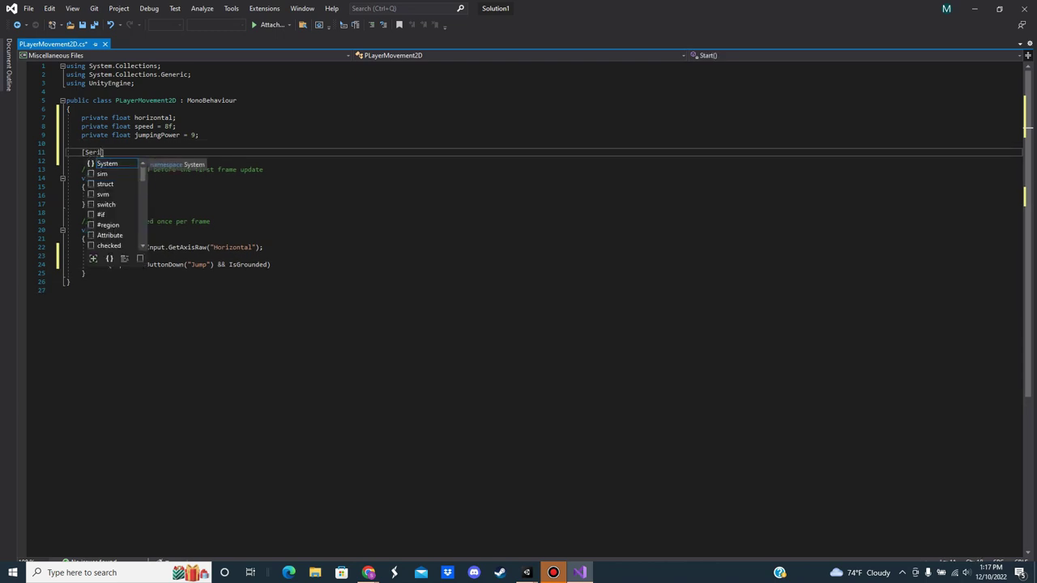
type("alize")
type("Fiel")
type("d]")
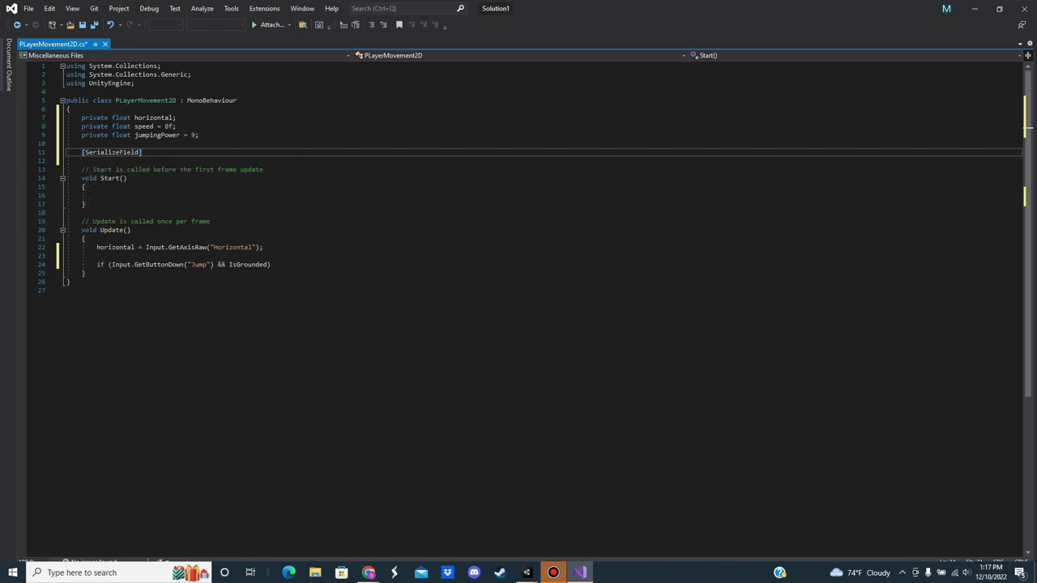
type(" private ")
type("Rigi")
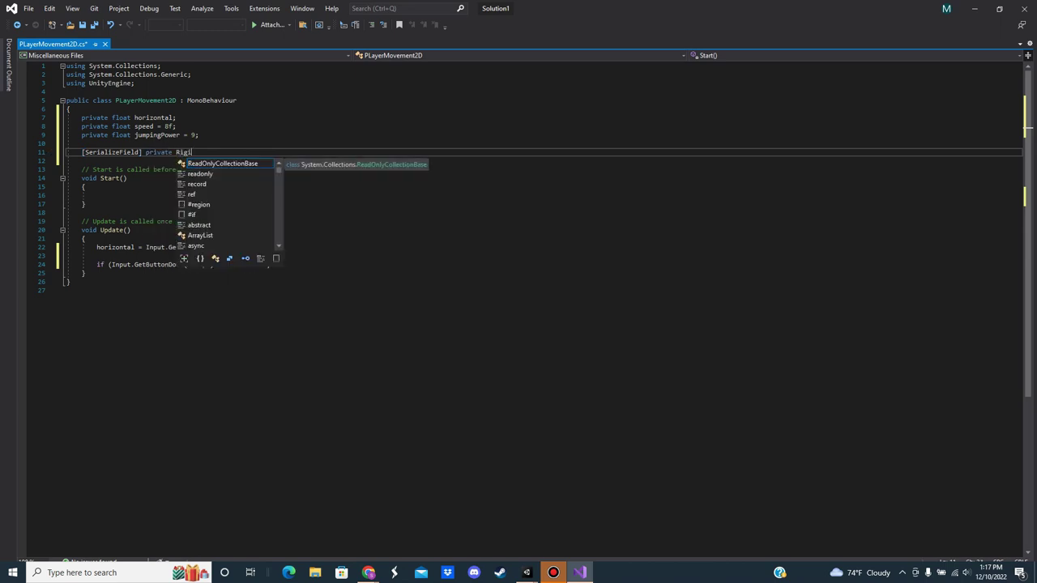
type("dbody")
type("2D")
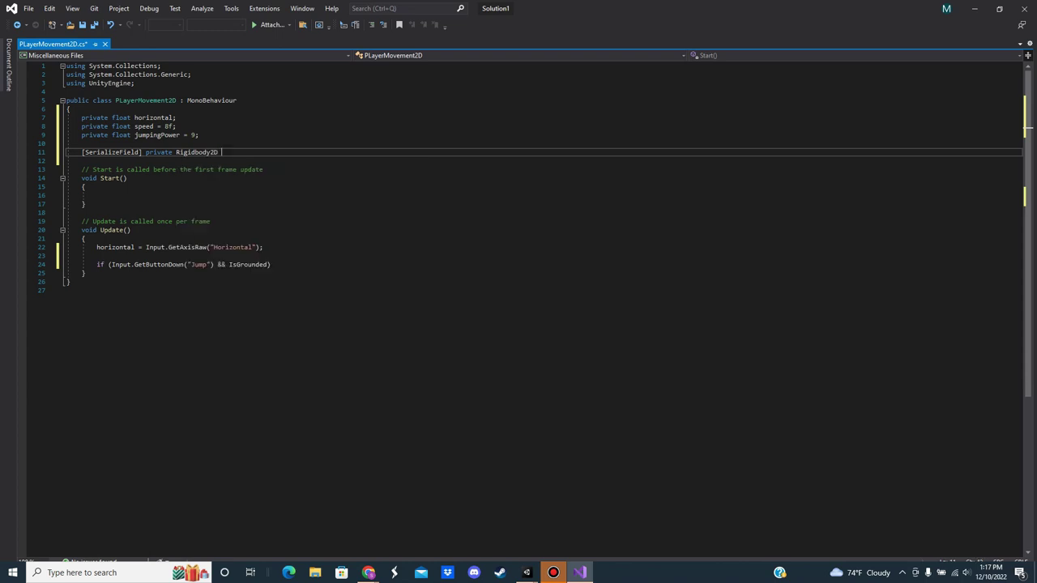
type("rb;")
- Copy the [SerializeField] attribute onto two new lines below rb
key("Home")
key("ctrl+shift+Right")
key("ctrl+shift+Right")
key("ctrl+shift+Right")
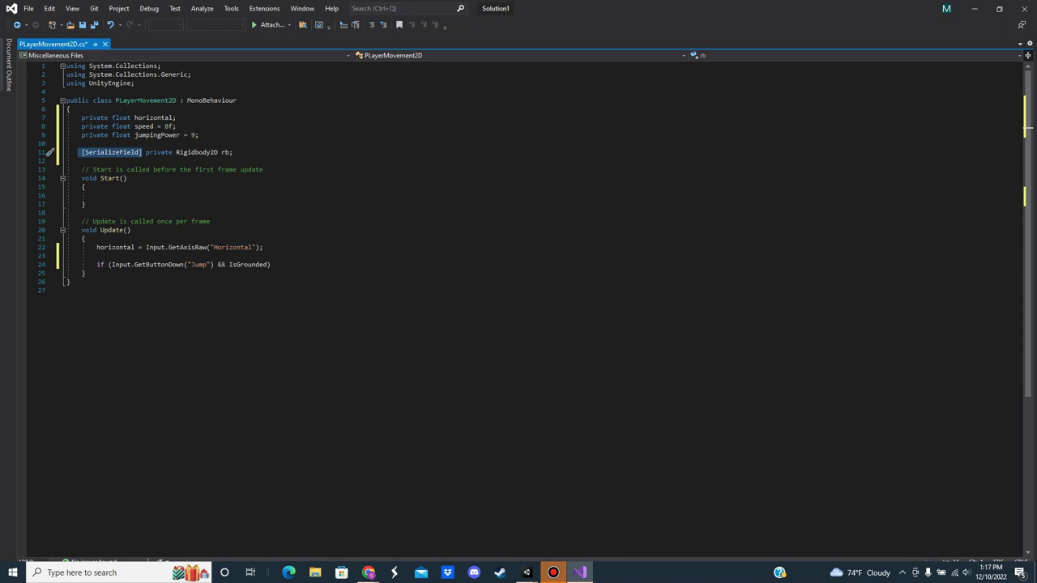
key("ctrl+c")
key("End")
key("Return")
key("ctrl+v")
key("Return")
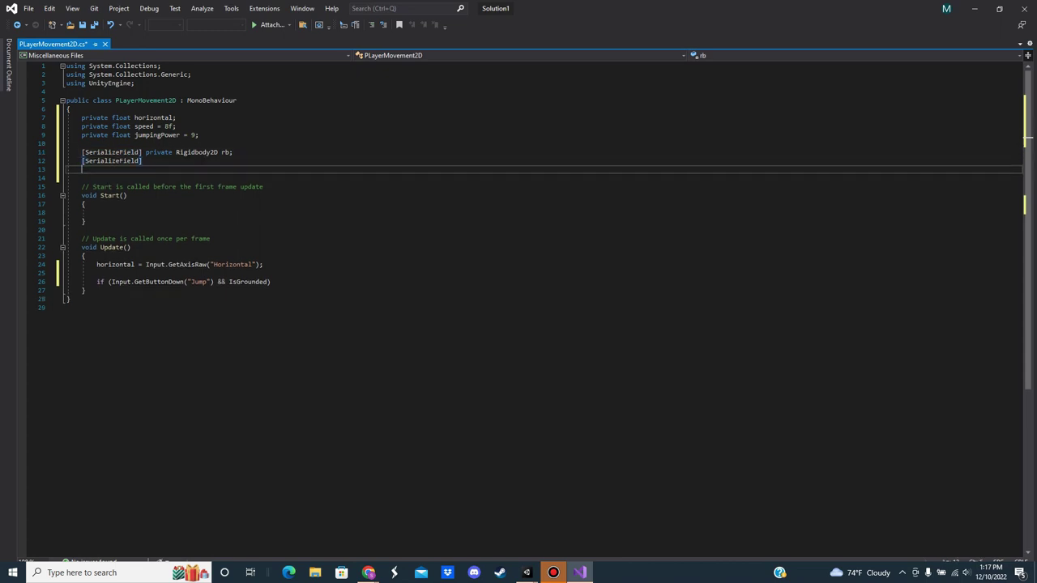
key("ctrl+v")
- Complete the first copied line as private Transform groundCheck;
key("Up")
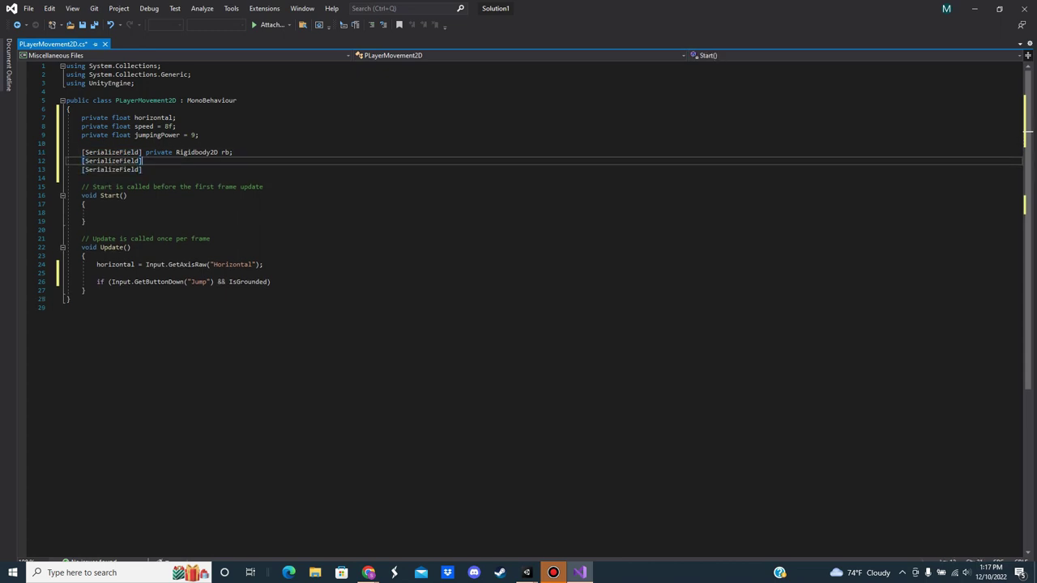
type("private ")
type("Transfot")
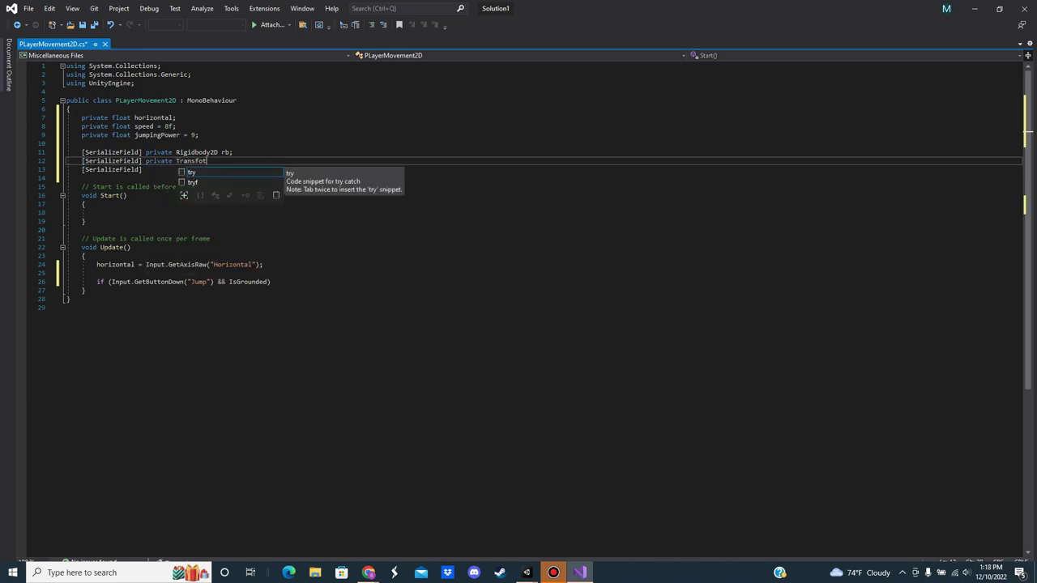
type("m")
key("BackSpace")
key("BackSpace")
type("m")
type(" g")
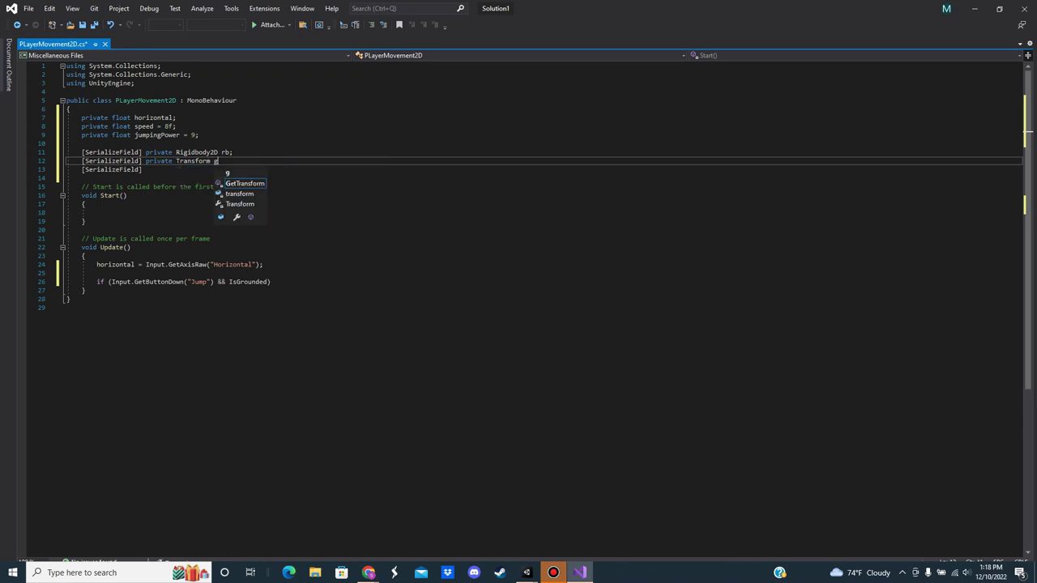
type("roundChe")
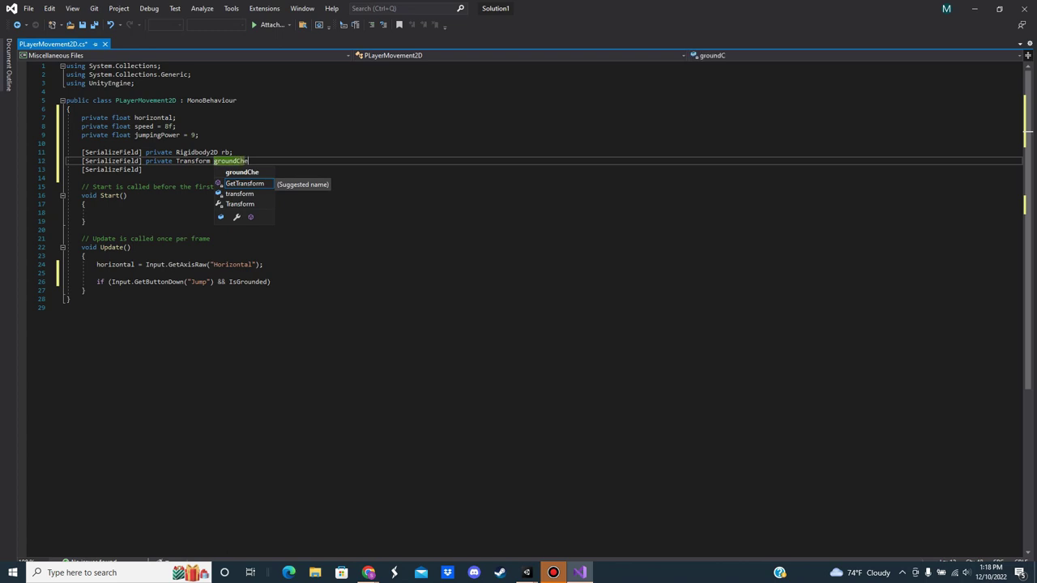
type("ck;")
key("Return")
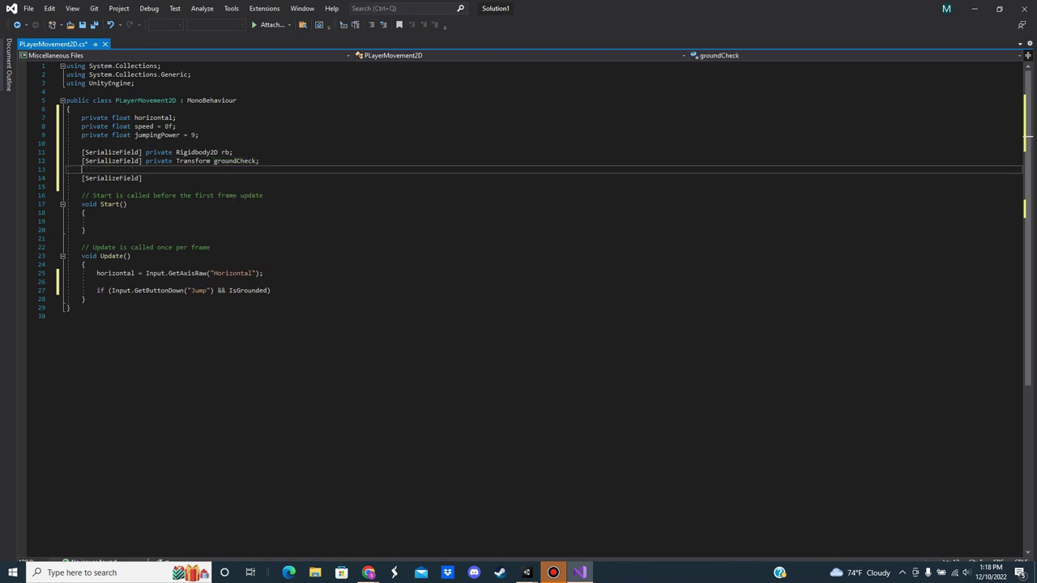
key("BackSpace")
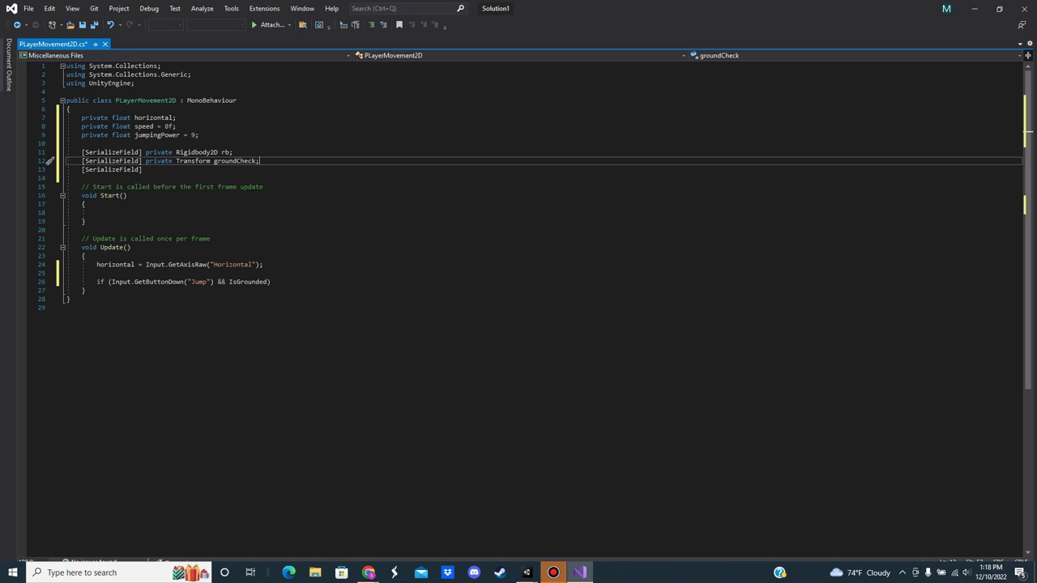
- Turn the second line into private LayerMask groundLayer; by copying and editing groundCheck
left_click_drag(259, 160, 145, 161)
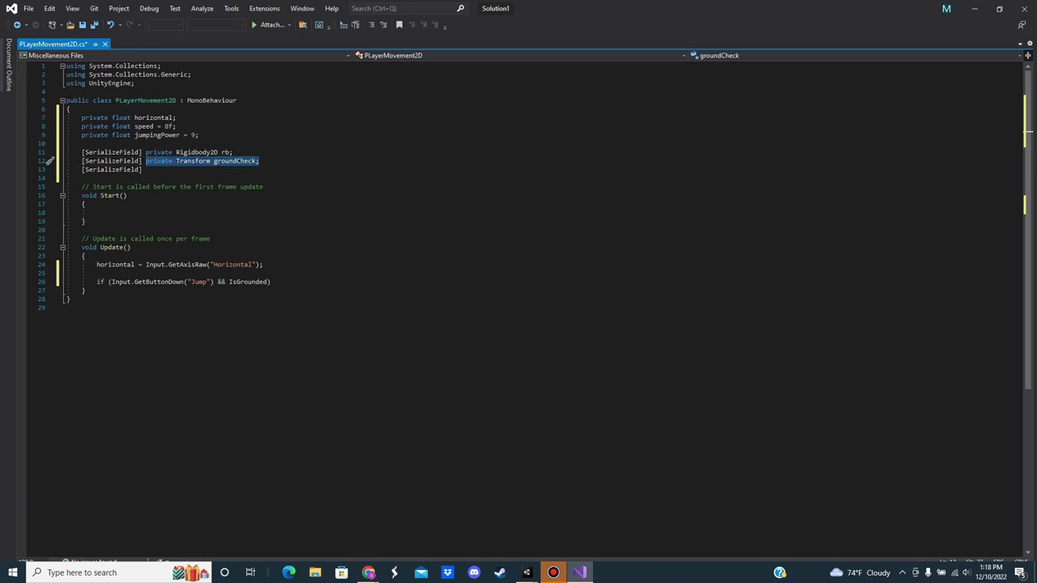
key("Down")
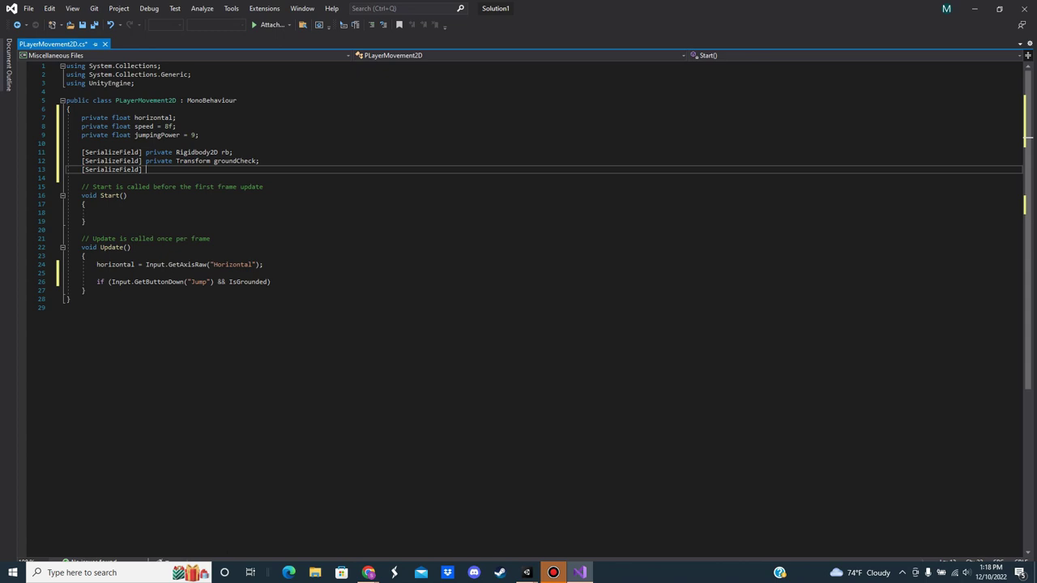
key("ctrl+v")
key("BackSpace")
key("BackSpace")
key("BackSpace")
key("BackSpace")
key("BackSpace")
key("BackSpace")
key("BackSpace")
key("BackSpace")
key("BackSpace")
type("Layer")
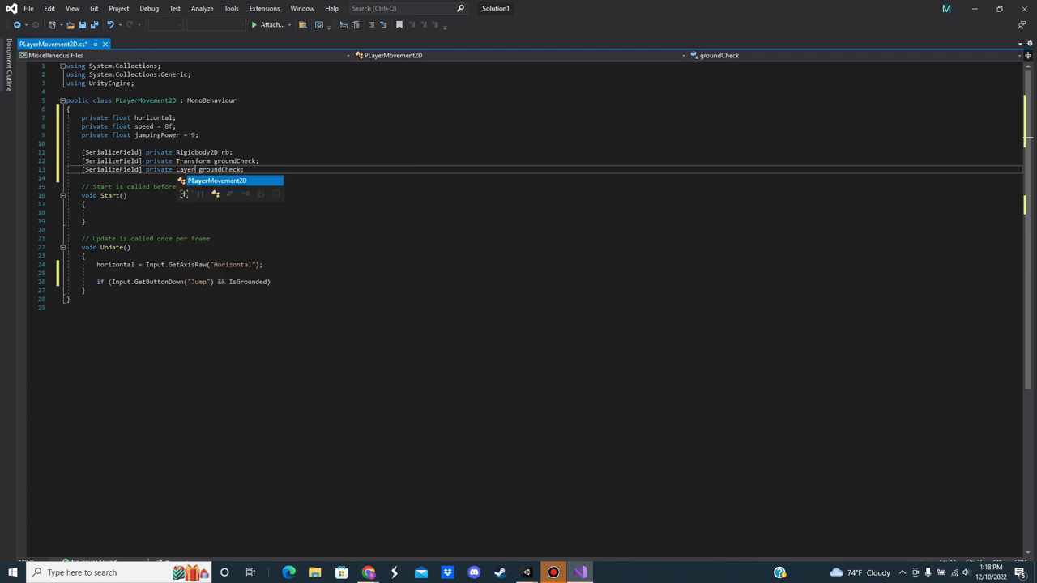
type("Mas")
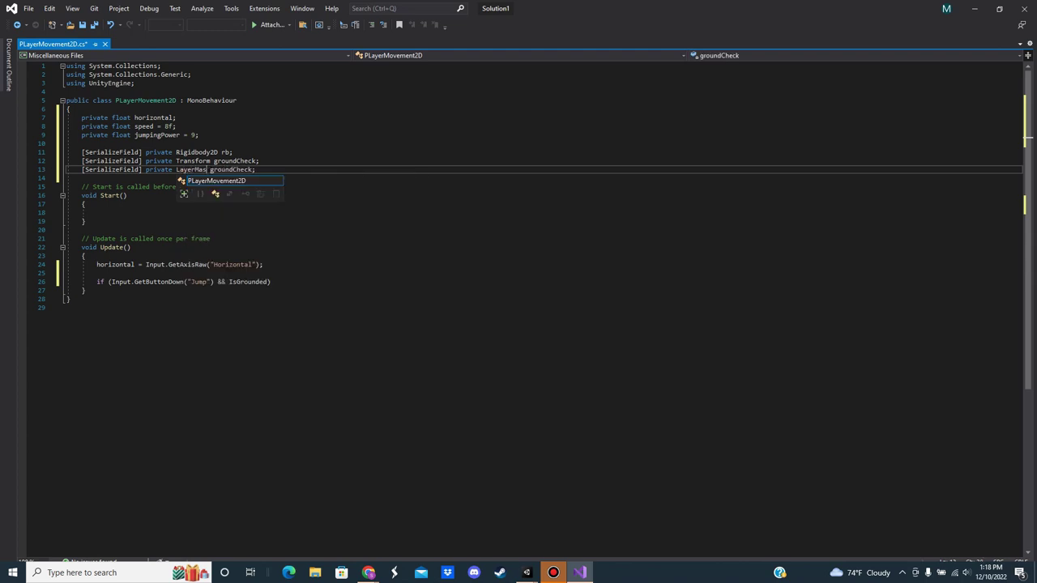
type("k")
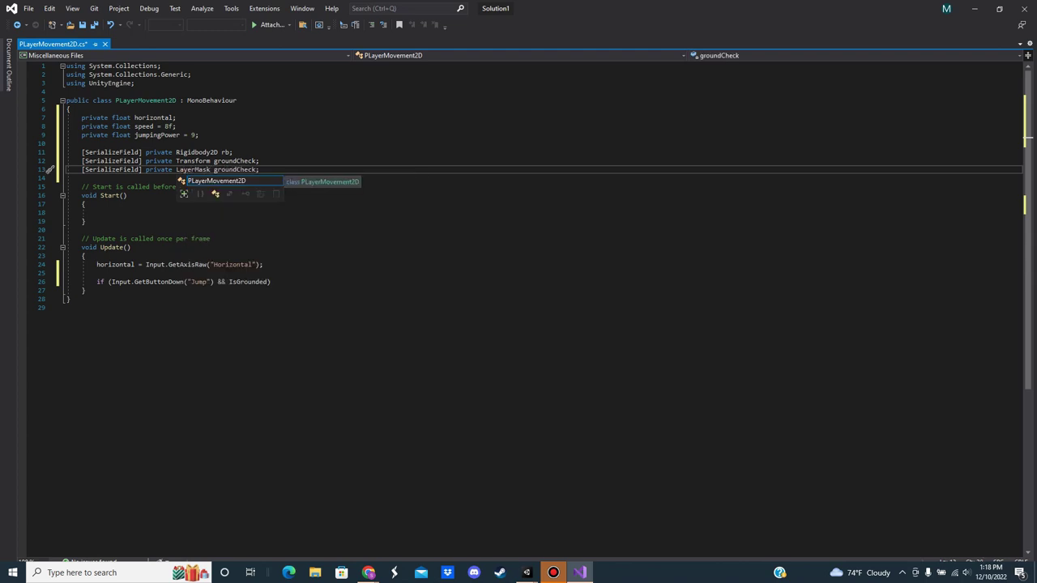
left_click(257, 169)
key("BackSpace")
key("BackSpace")
key("BackSpace")
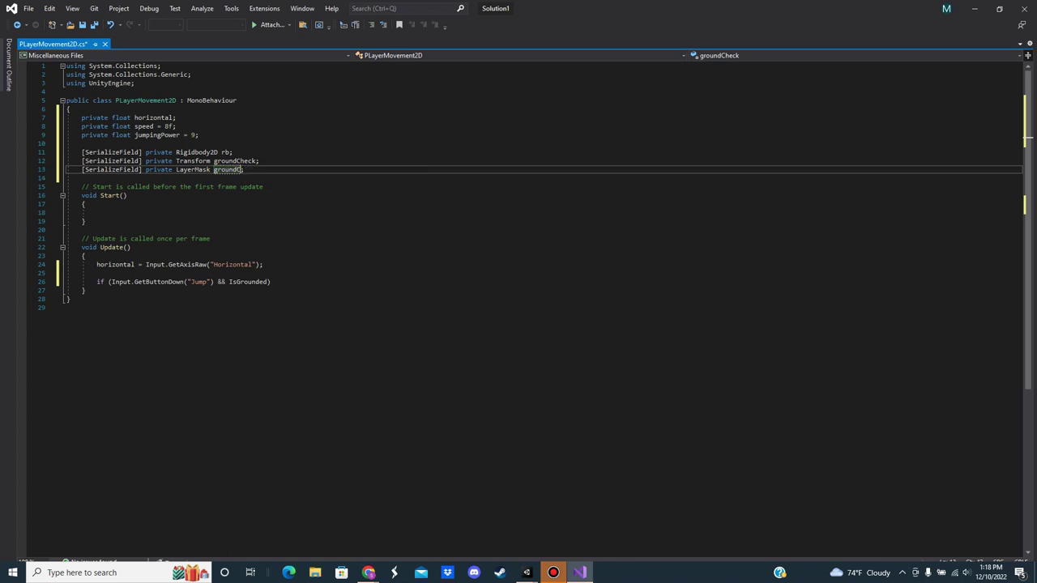
key("BackSpace")
type("Layer")
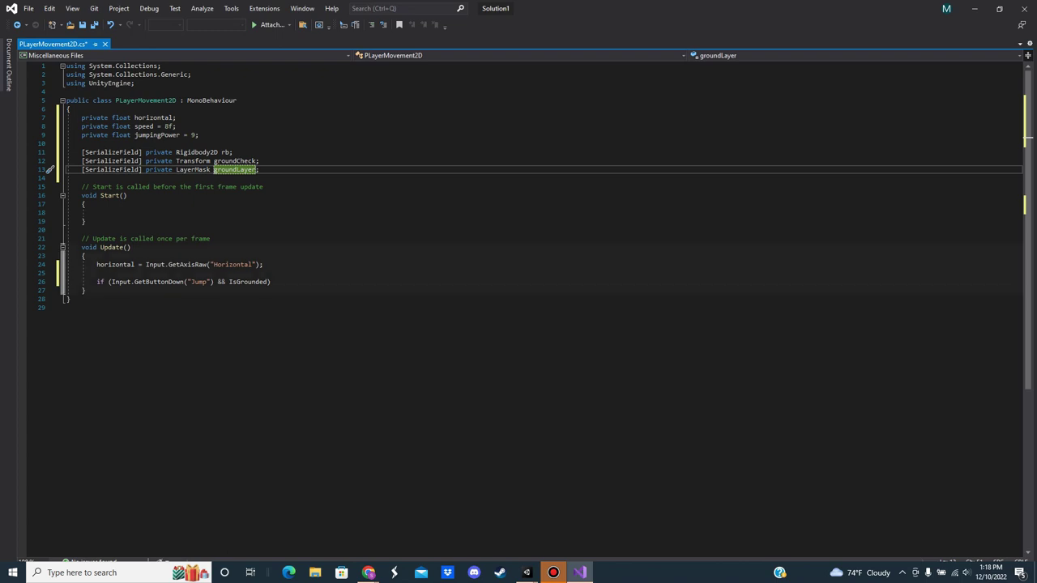
- Close the IsGrounded() check and set rb.velocity = new Vector2(rb.velocity.x, jumpingPower) inside it
left_click(275, 282)
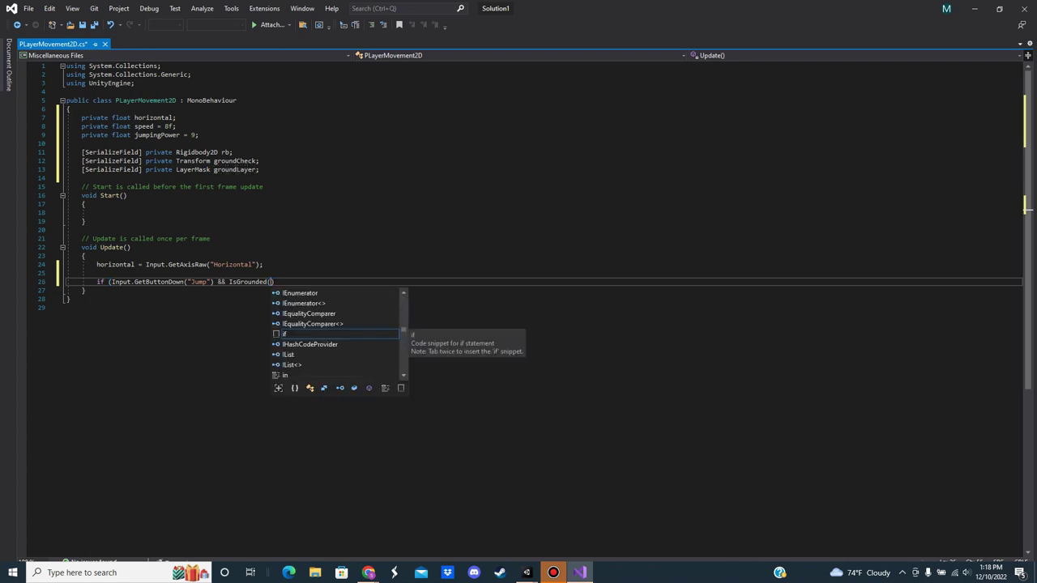
type("()")
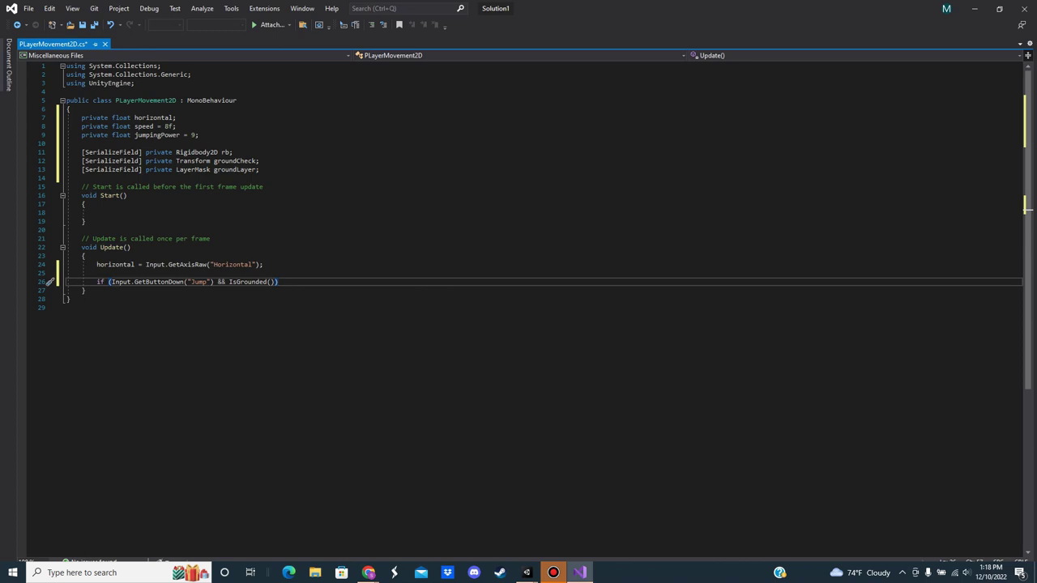
key("Return")
type("{")
key("Return")
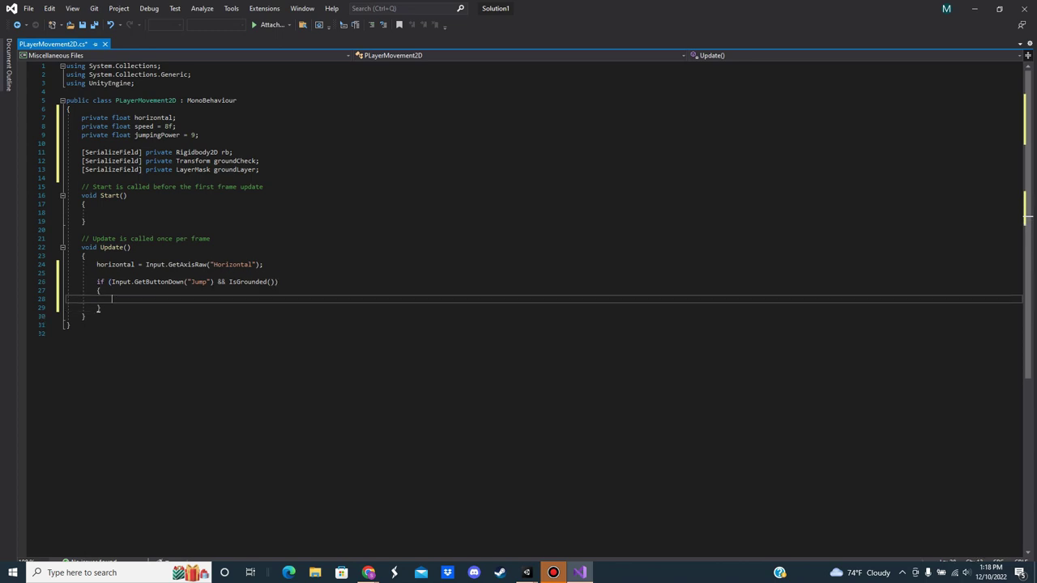
type("rb")
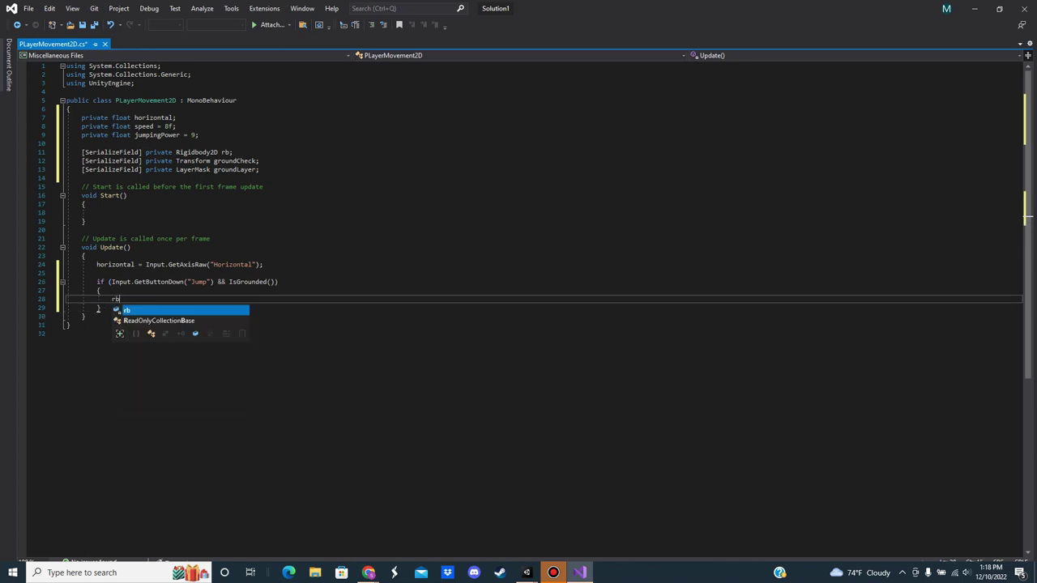
type(".velo")
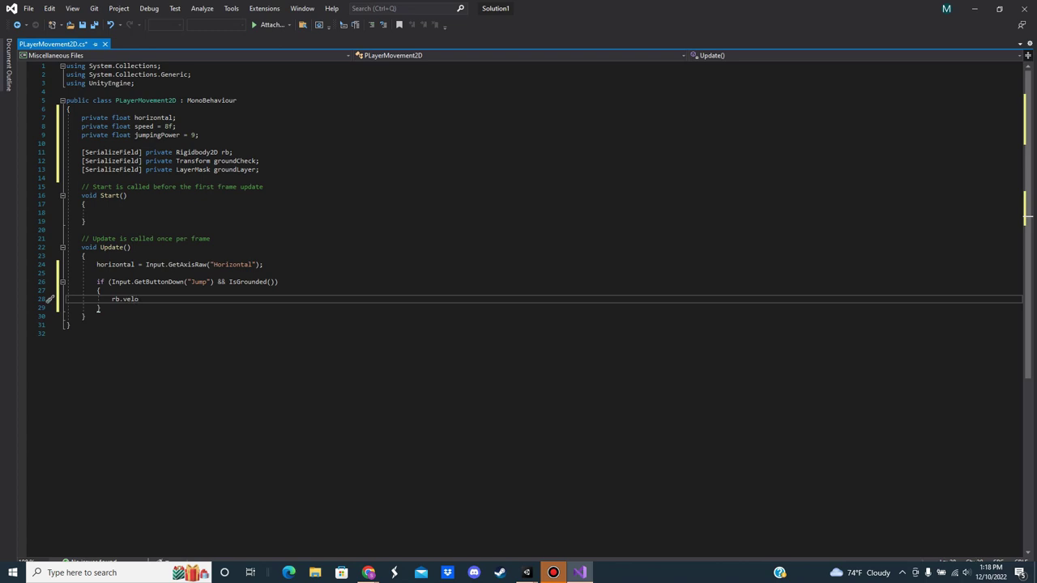
type("city =")
type(" new ")
type("Vector")
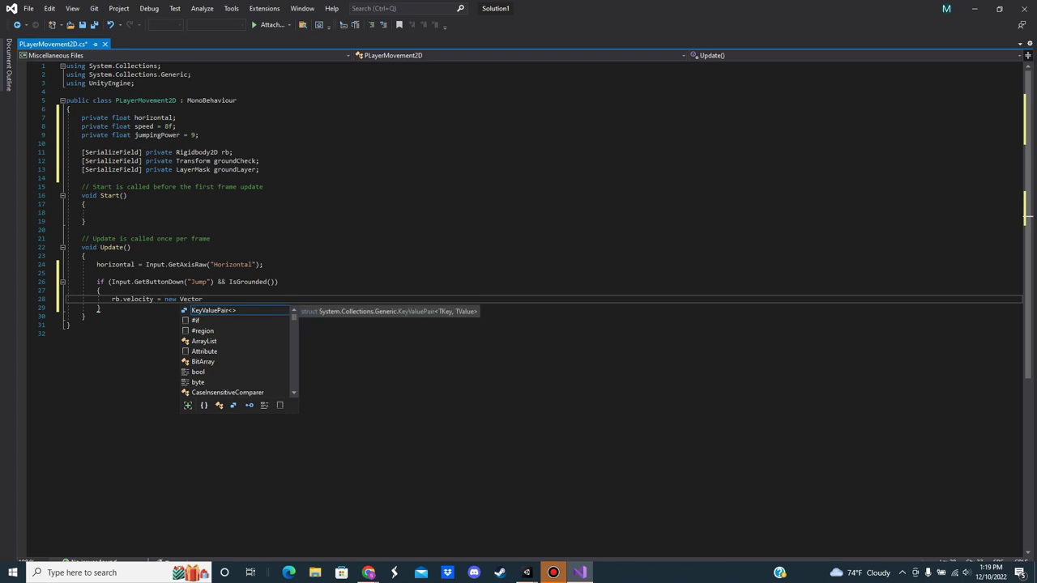
type("2(r")
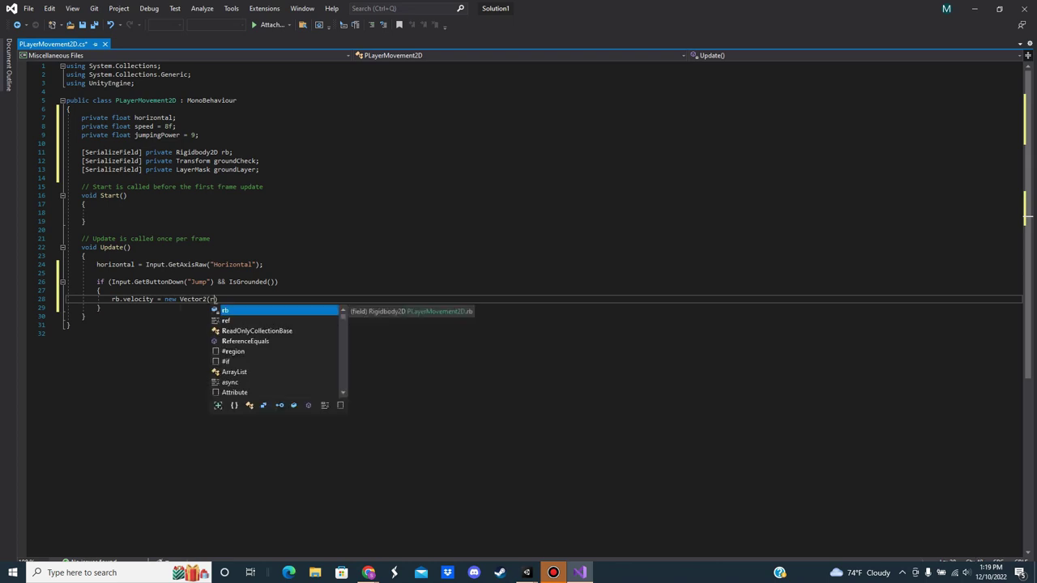
type("b")
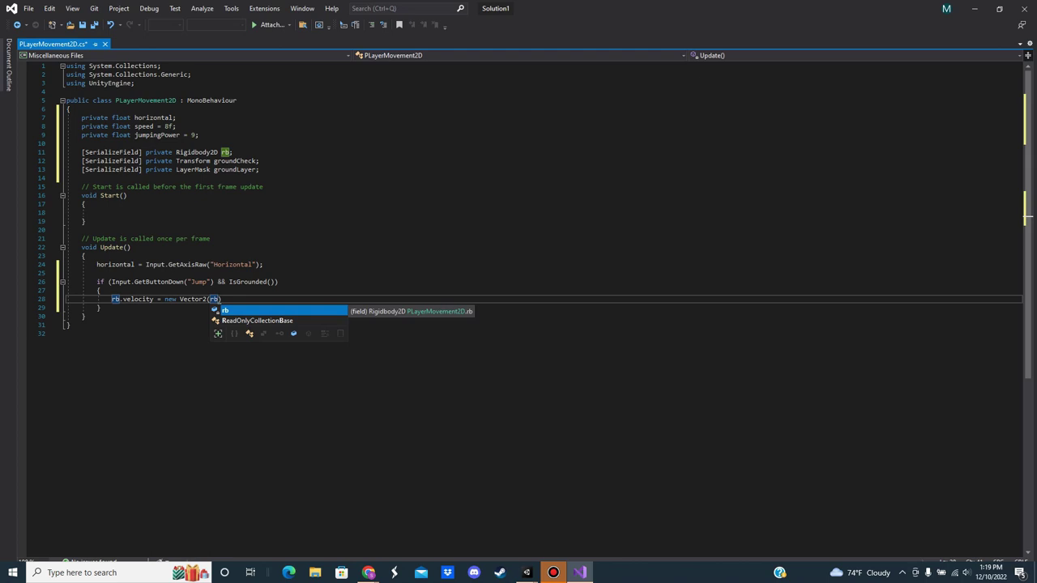
type(".velocity")
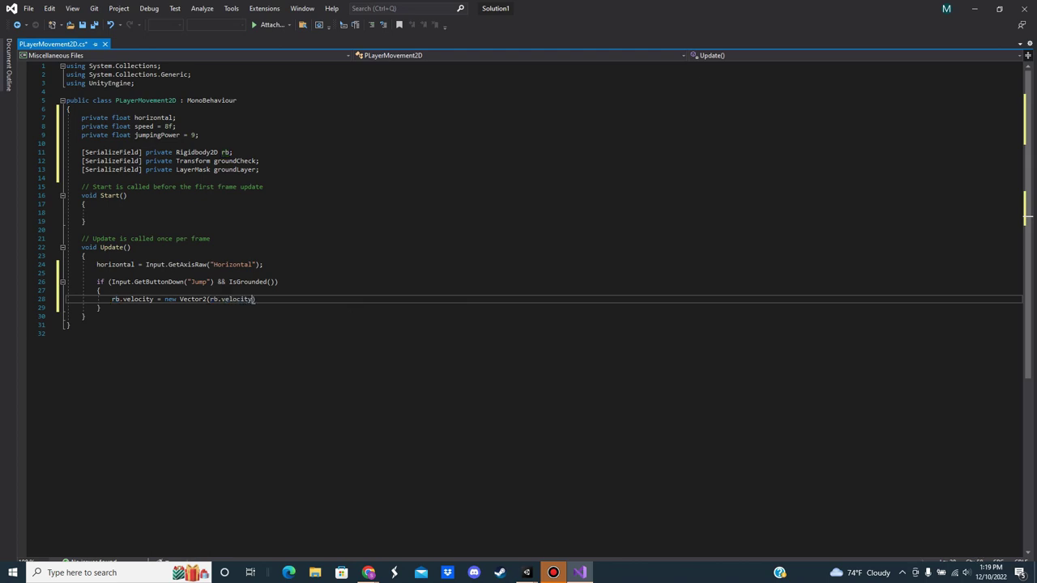
type(".x")
type(", ")
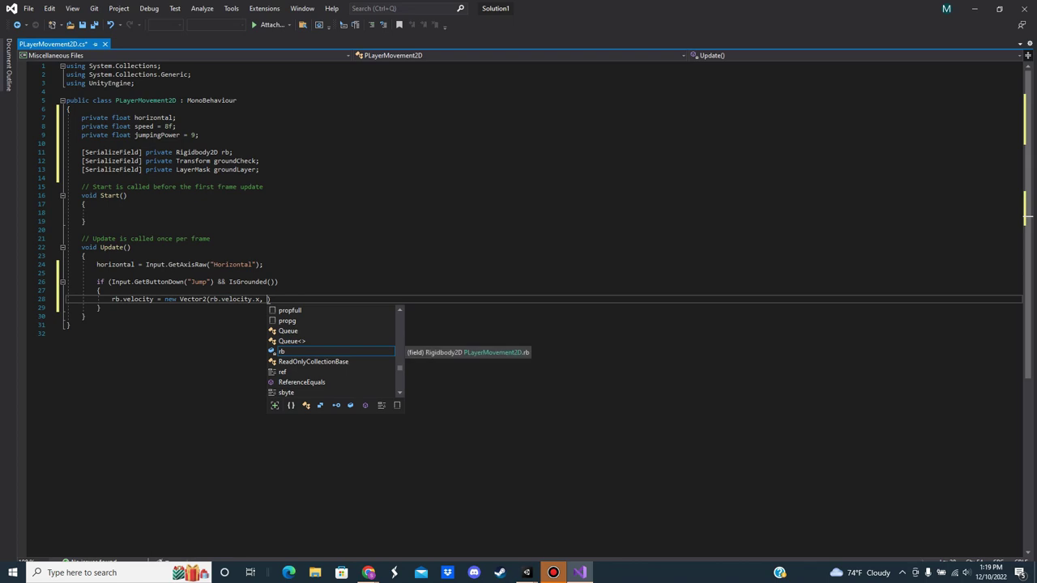
type("jum")
key("Tab")
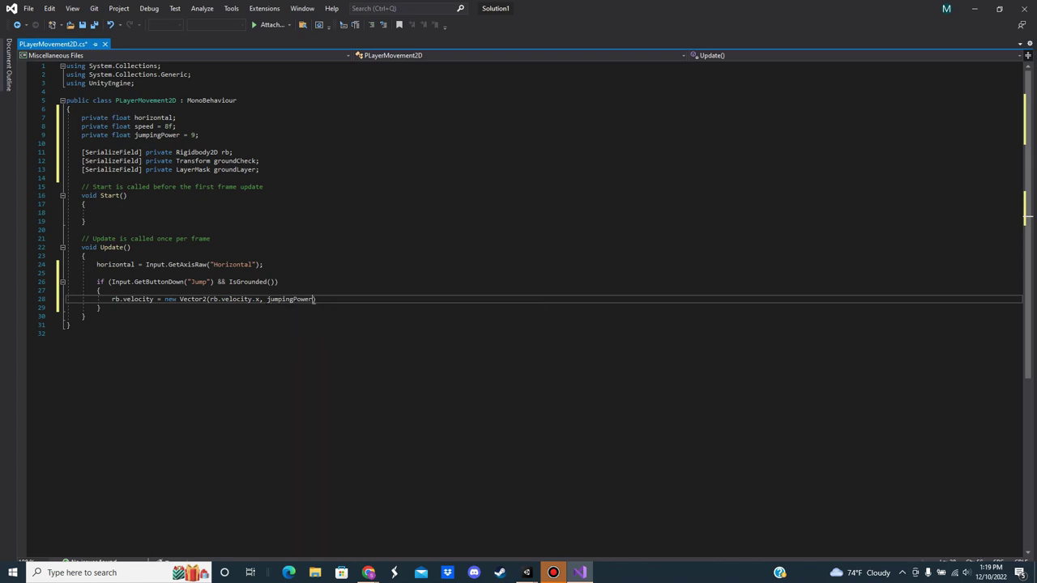
key("End")
type(";")
key("Down")
key("Return")
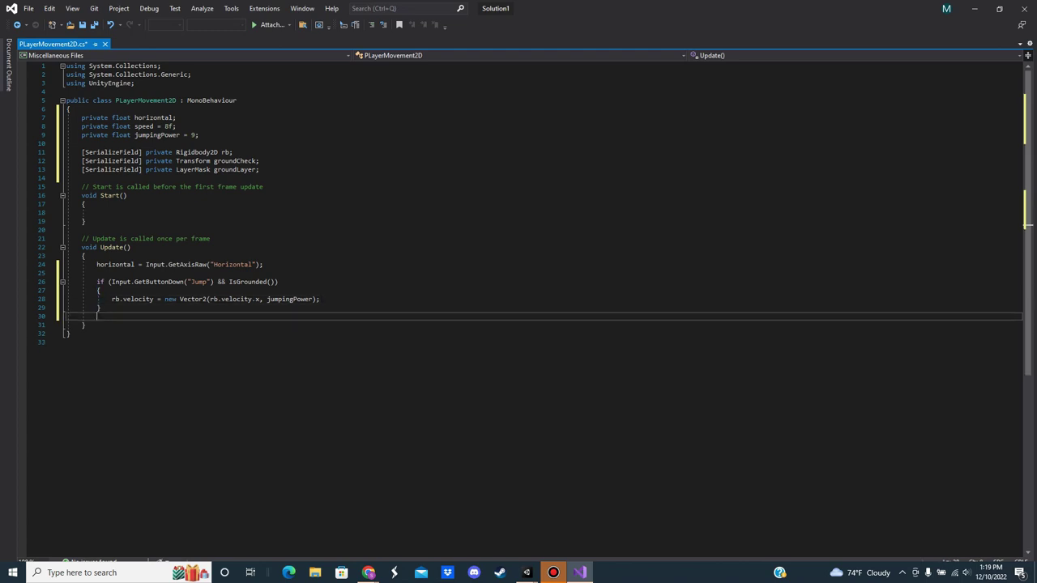
key("Return")
- Write the condition if (Input.GetButtonUp("Jump") && rb.velocity.y > 0f)
type("if (")
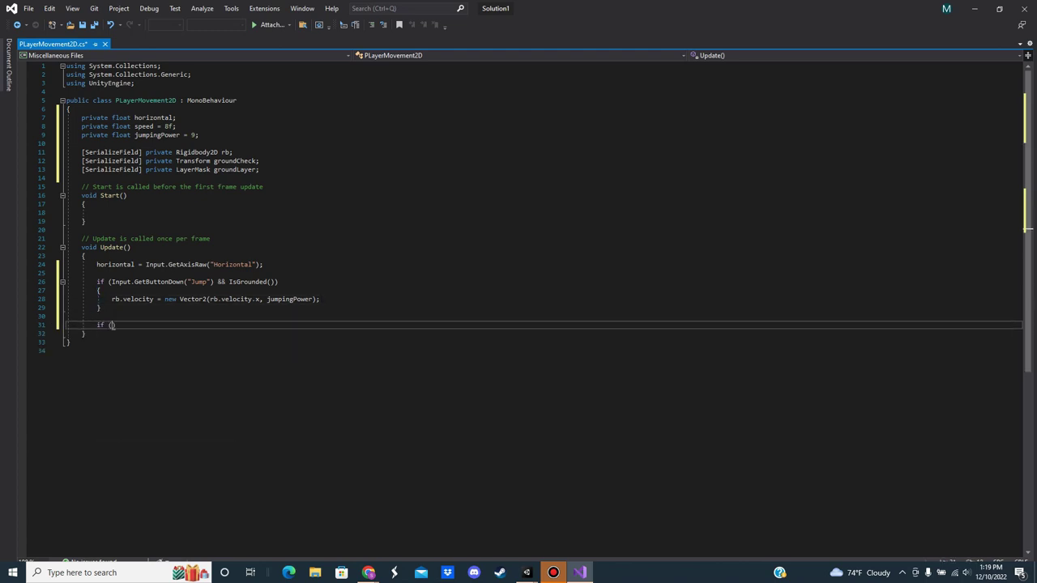
type("Inpu")
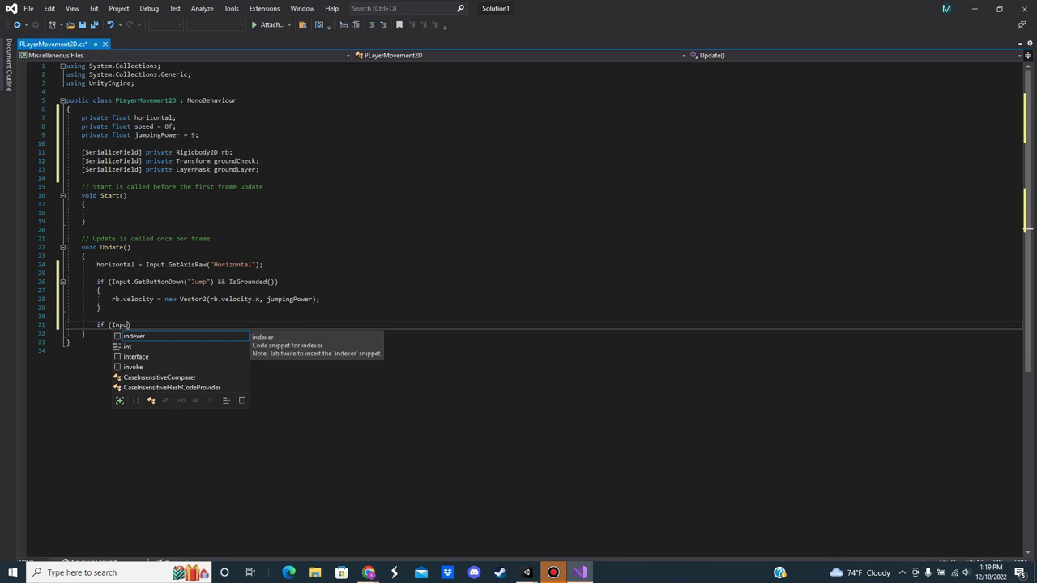
type("t")
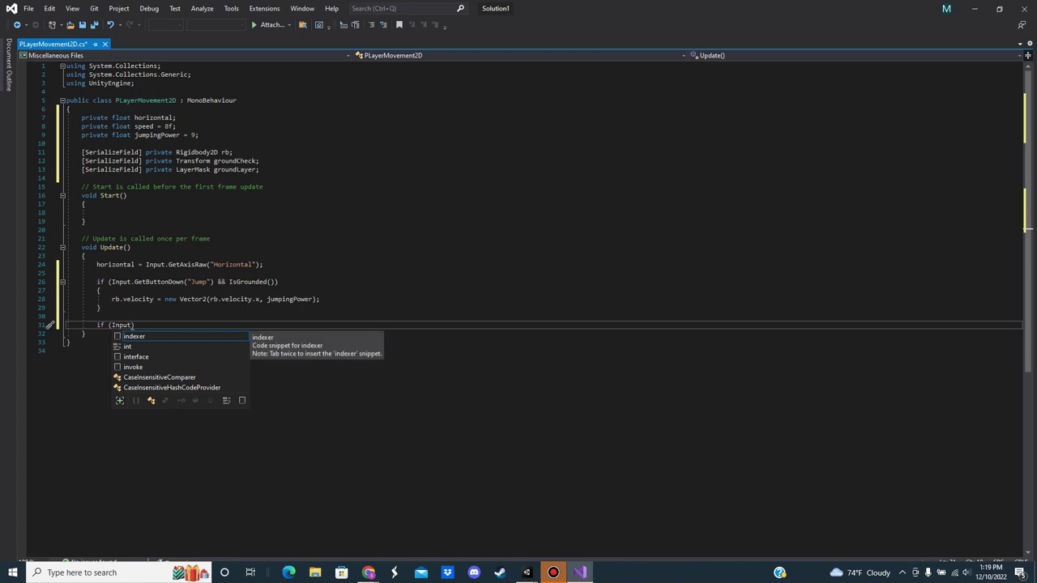
type(".Get")
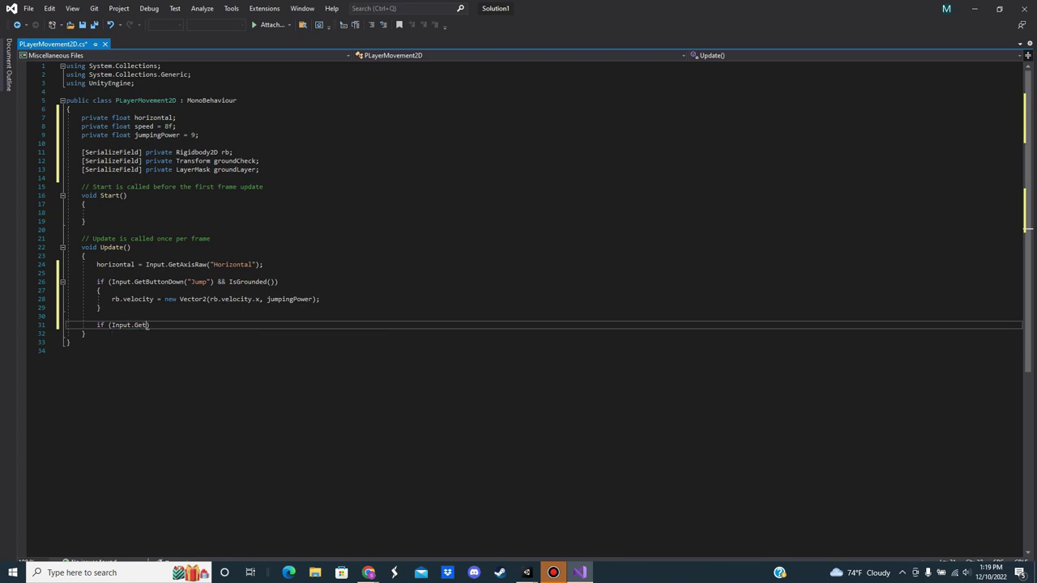
type("B")
type("uttonDo")
type("w")
key("BackSpace")
key("BackSpace")
key("BackSpace")
type("UP")
key("BackSpace")
type("p")
type("(\"")
type("Jump")
type("\") &")
type("& r")
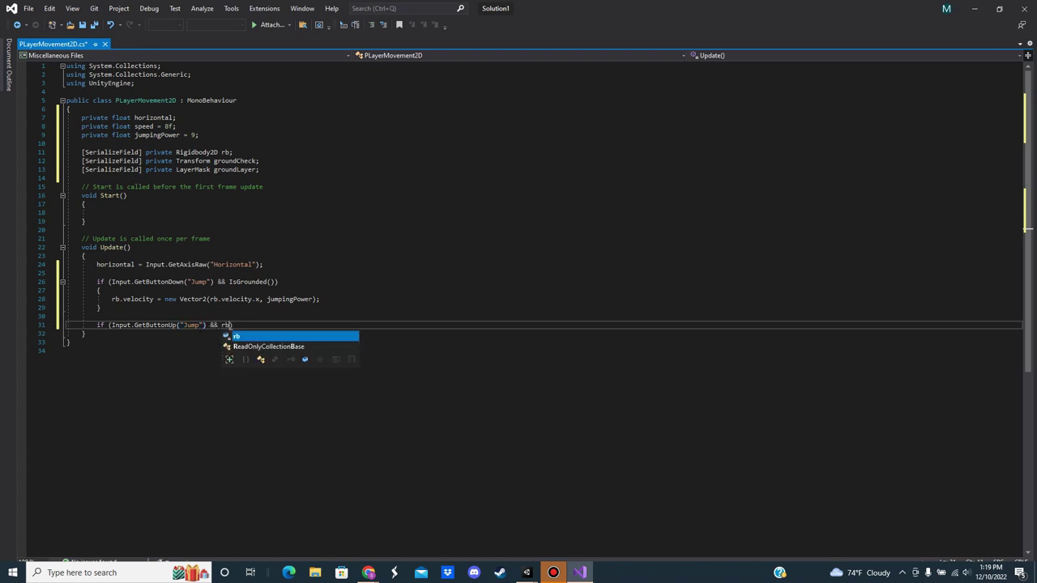
type("b.vel")
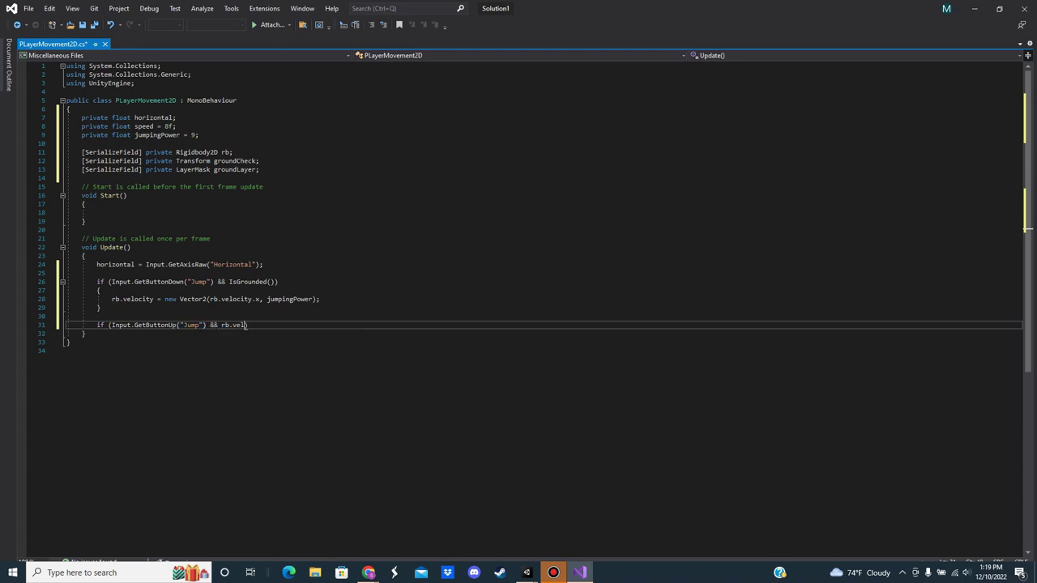
type("ocity")
type(".y > ")
type("0")
type("f)")
type(")")
- Inside it, set rb.velocity = new Vector2(rb.velocity.x, rb.velocity.y * 0.05f);
key("Return")
type("{")
key("Return")
type("rb")
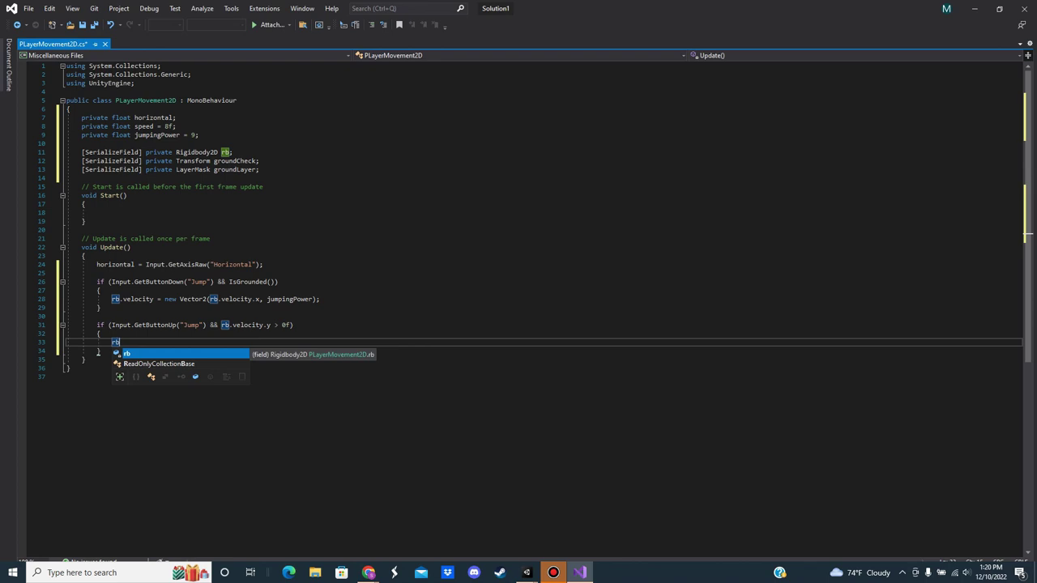
type(".velocity = ")
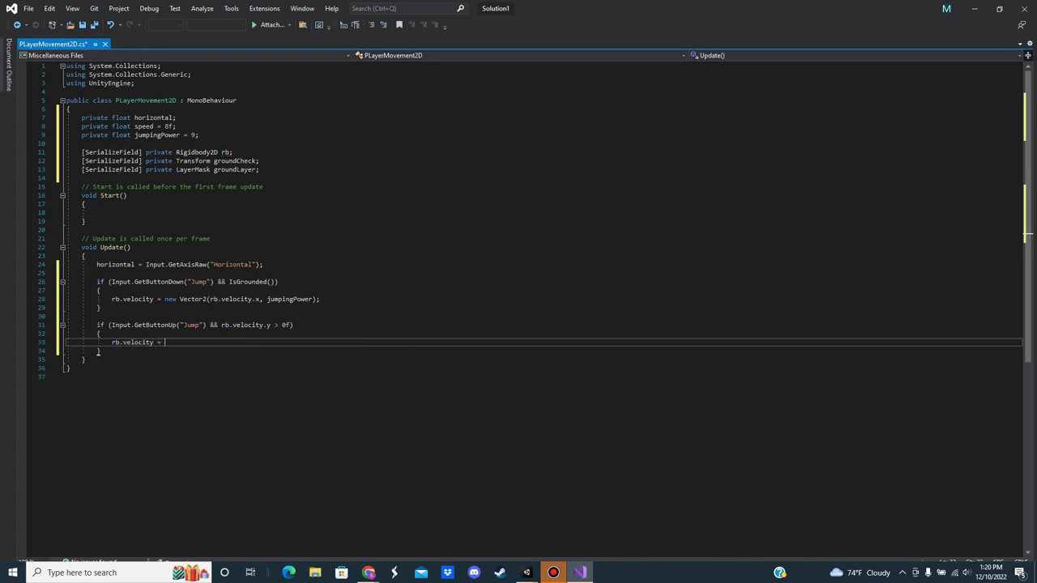
type("new Vect")
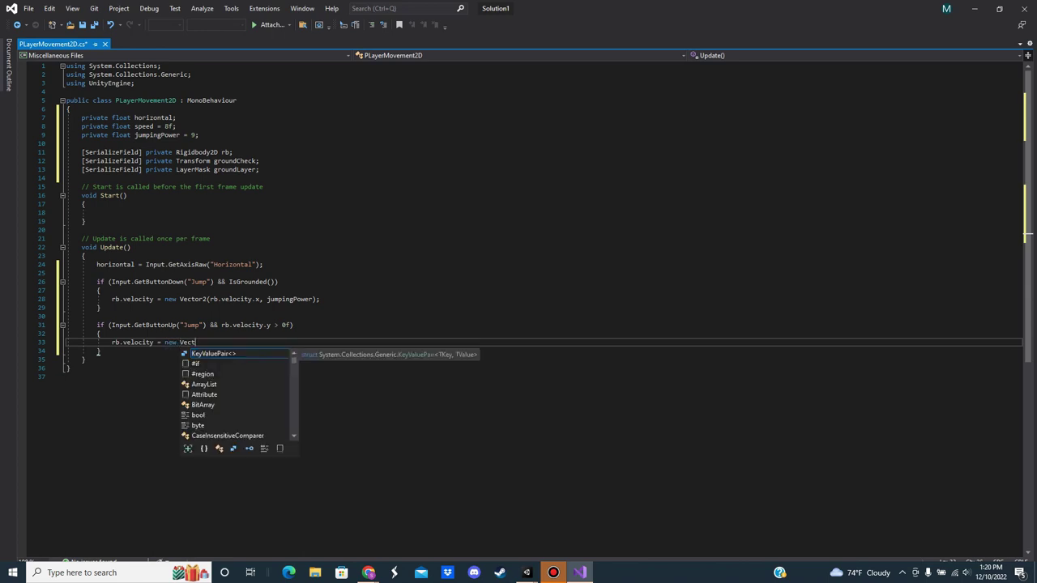
type("or2")
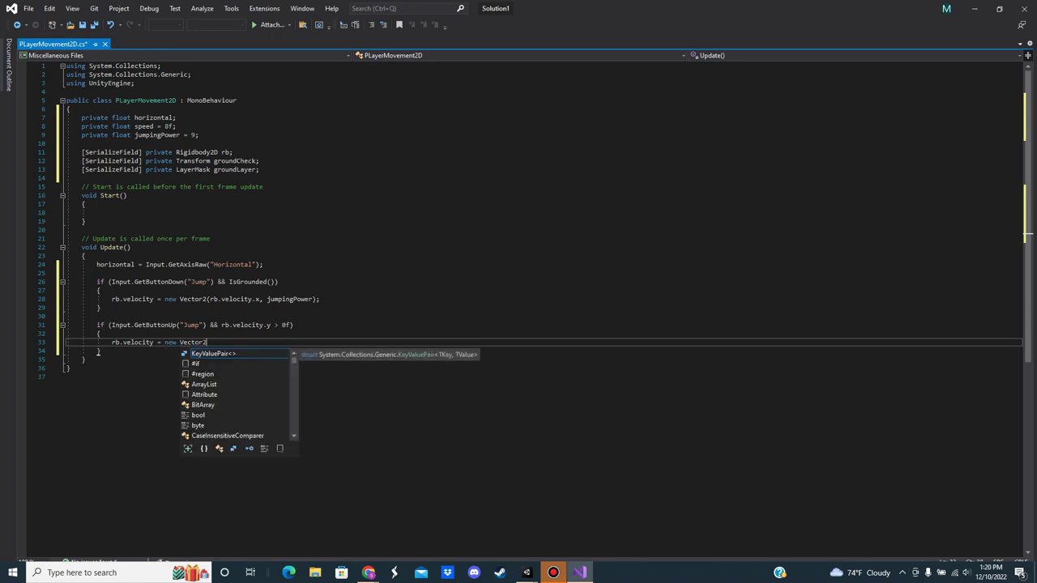
type("(rb")
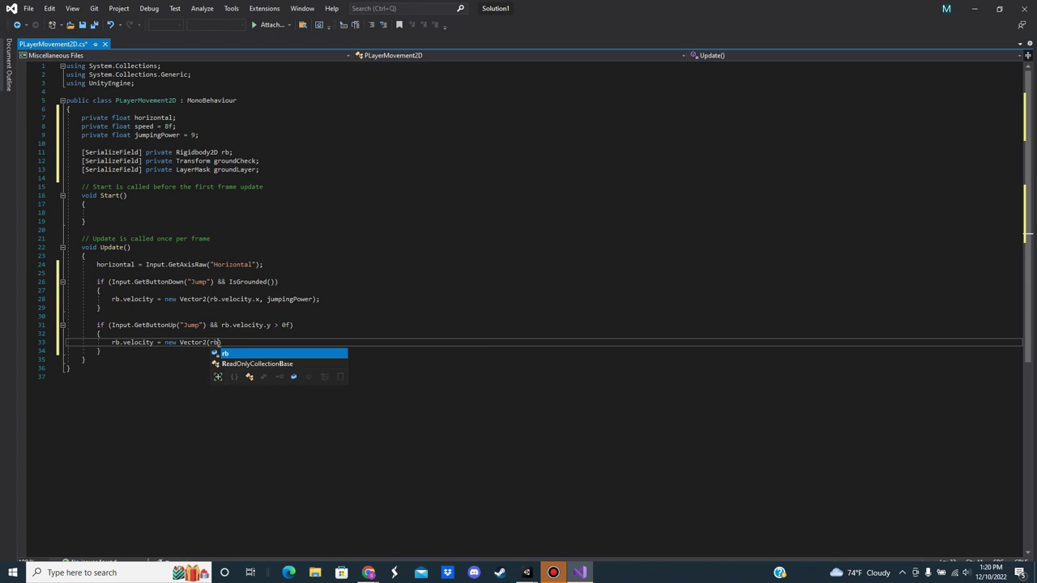
type(".velocit")
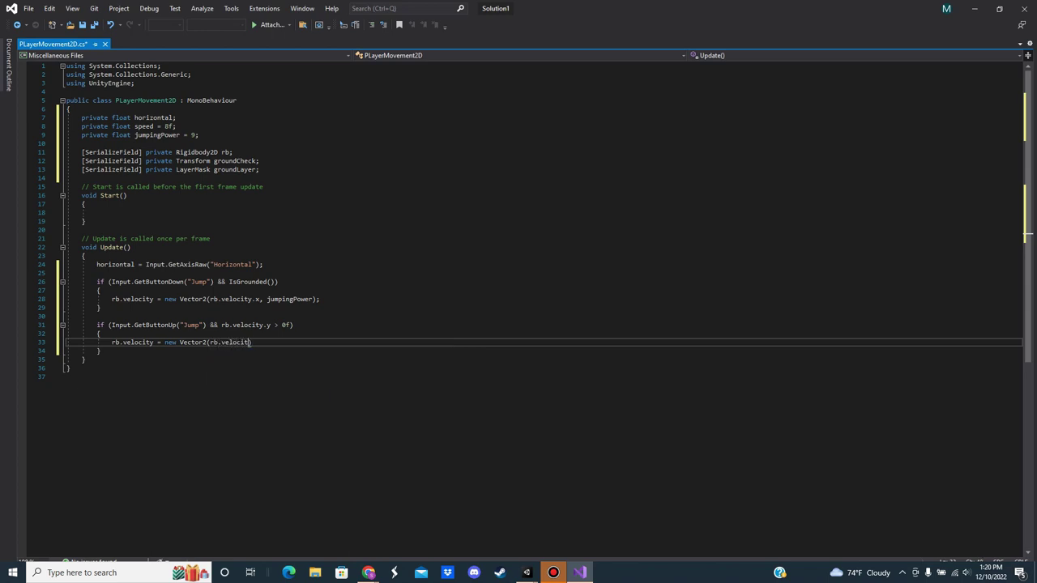
type("y.x")
type(", rb")
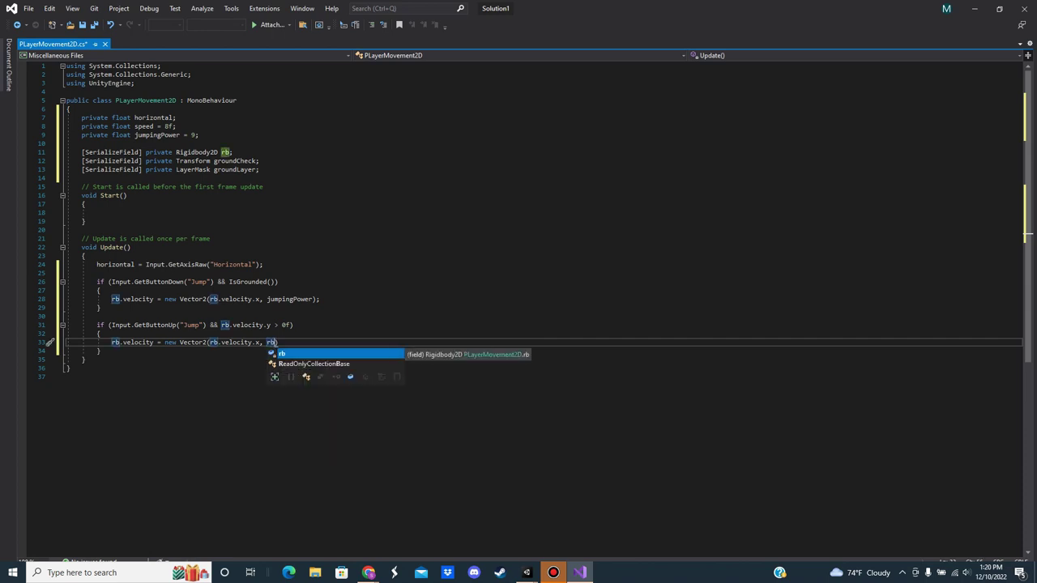
type(".veloc")
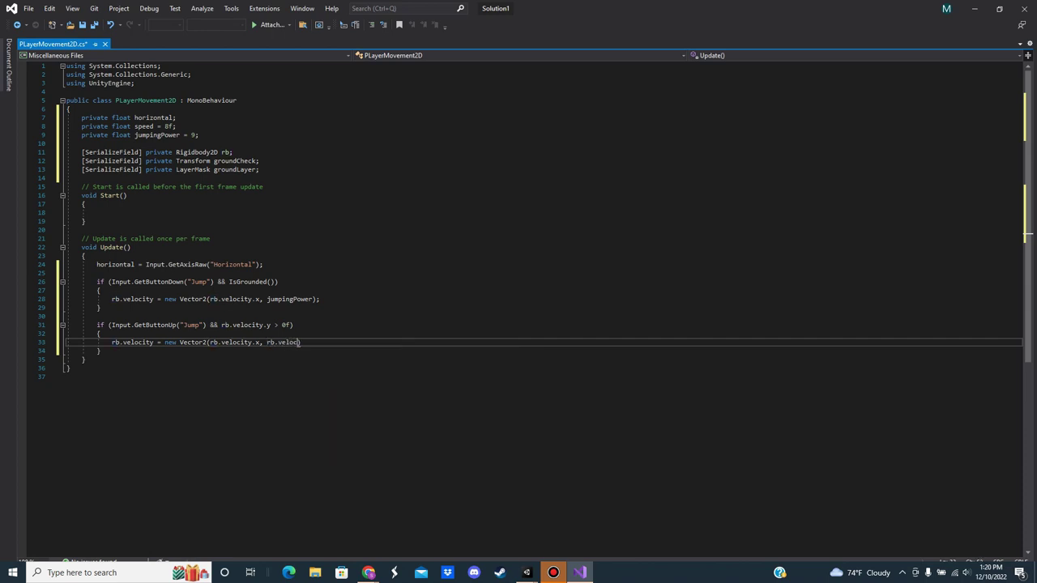
type("ity.")
type("y * ")
type("0.05")
type("f")
key("End")
type(";")
key("Return")
key("BackSpace")
key("BackSpace")
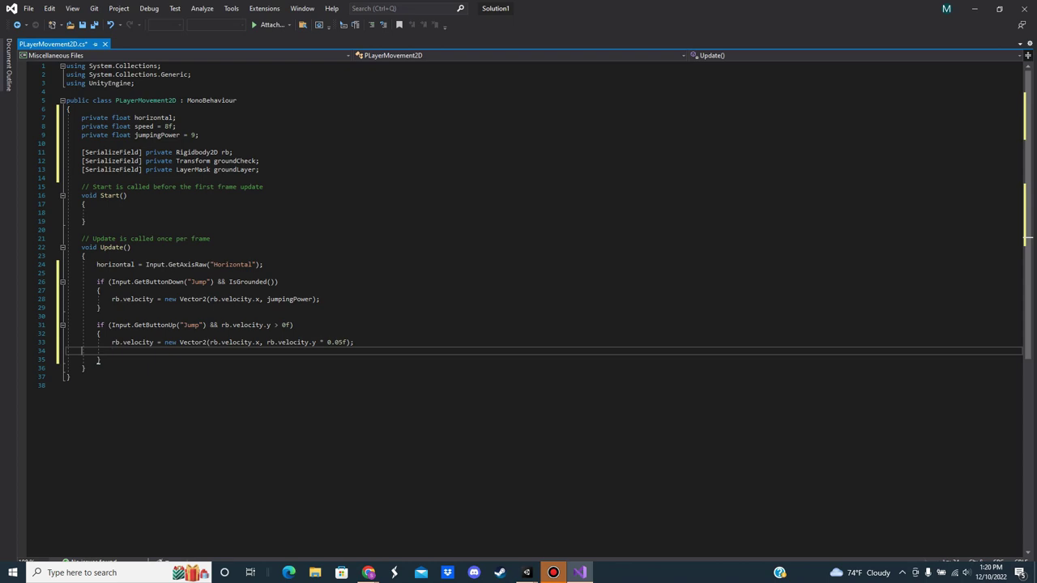
key("BackSpace")
key("Down")
- Add a Flip(); call at the end of Update
key("Return")
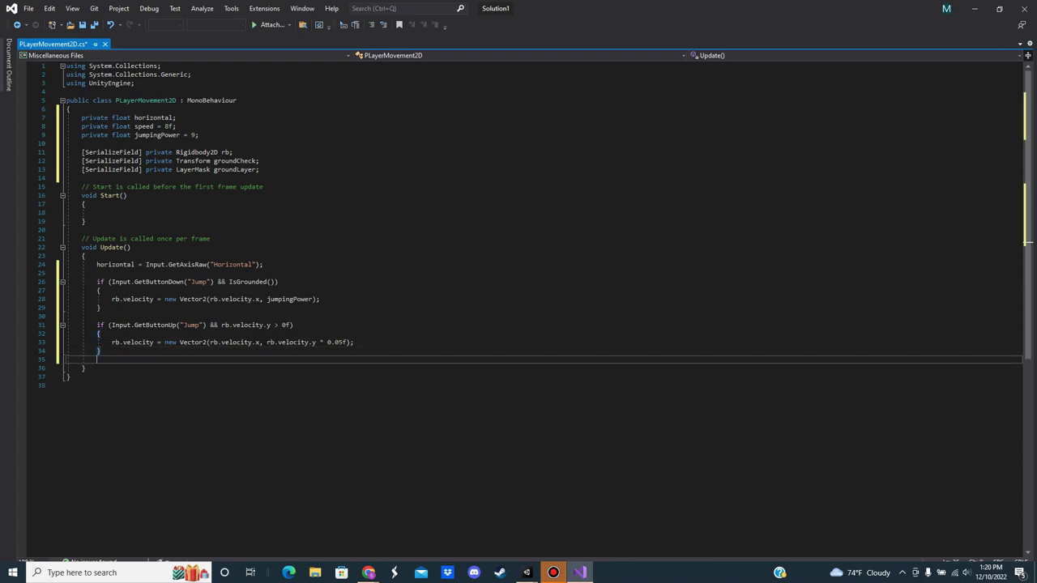
key("Return")
type("F")
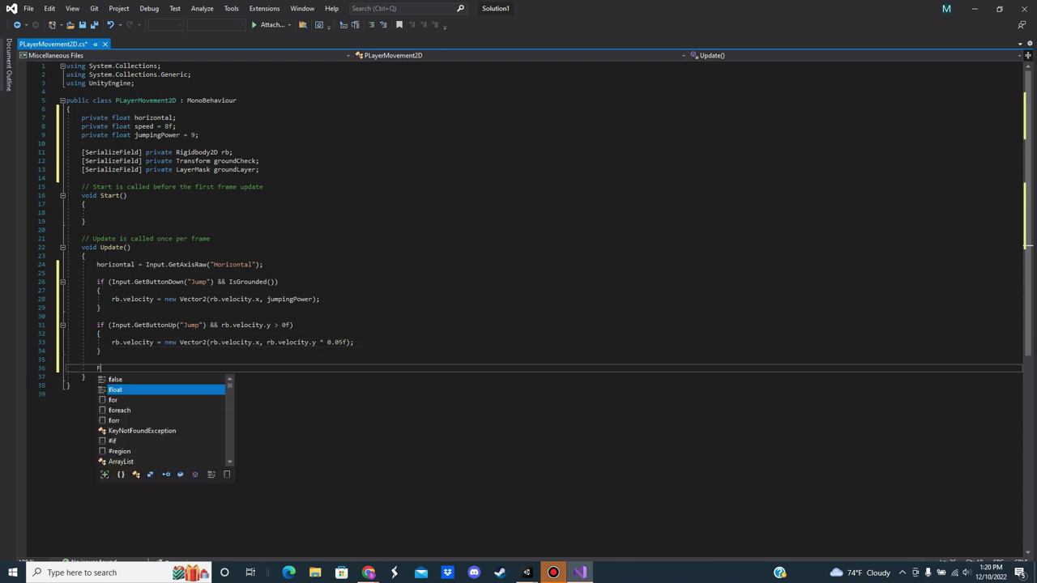
type("lip()")
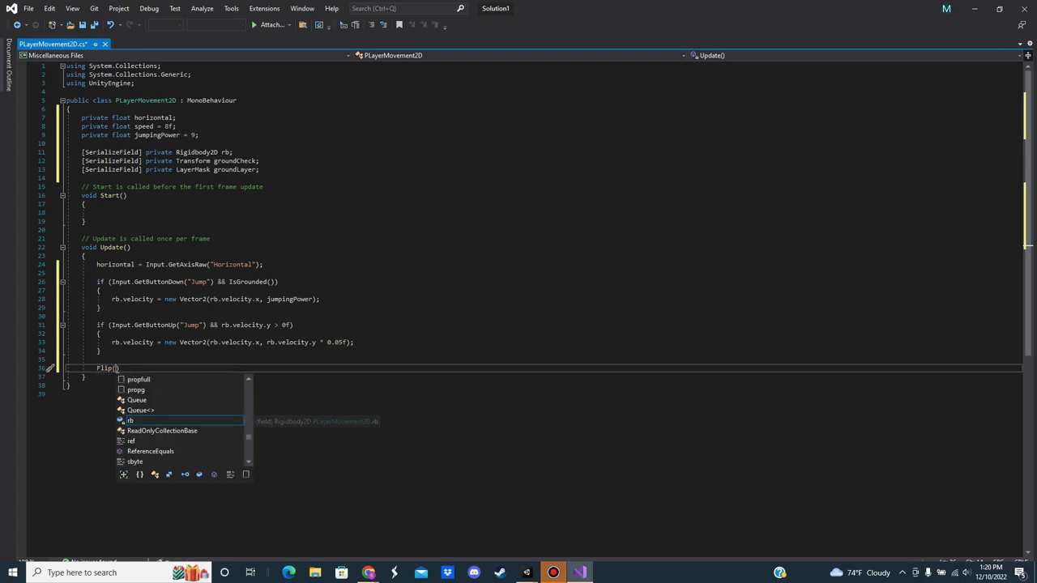
type(";")
key("Return")
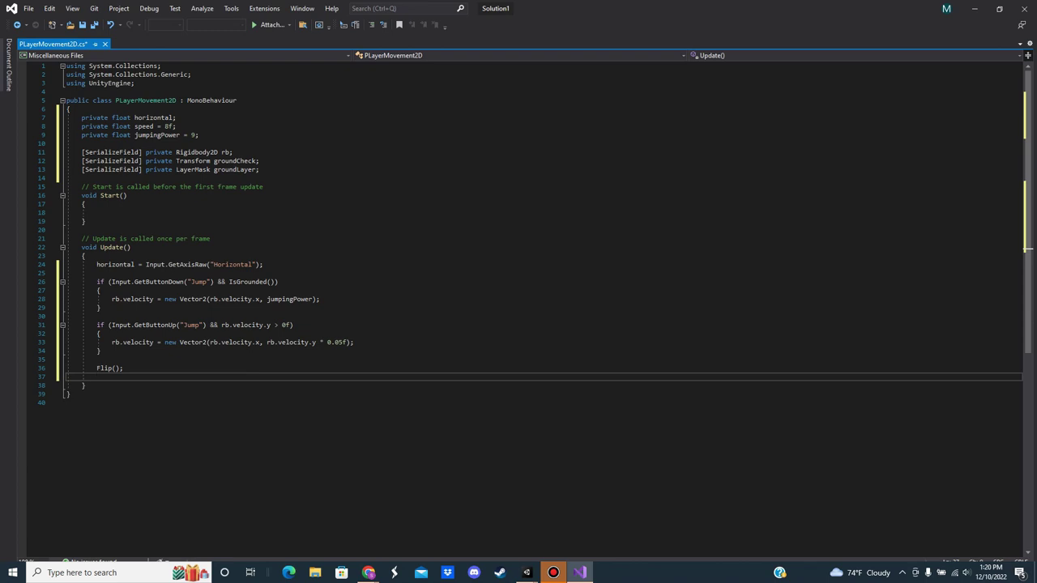
- Start a private void member declaration on a new line below Flip()
key("Up")
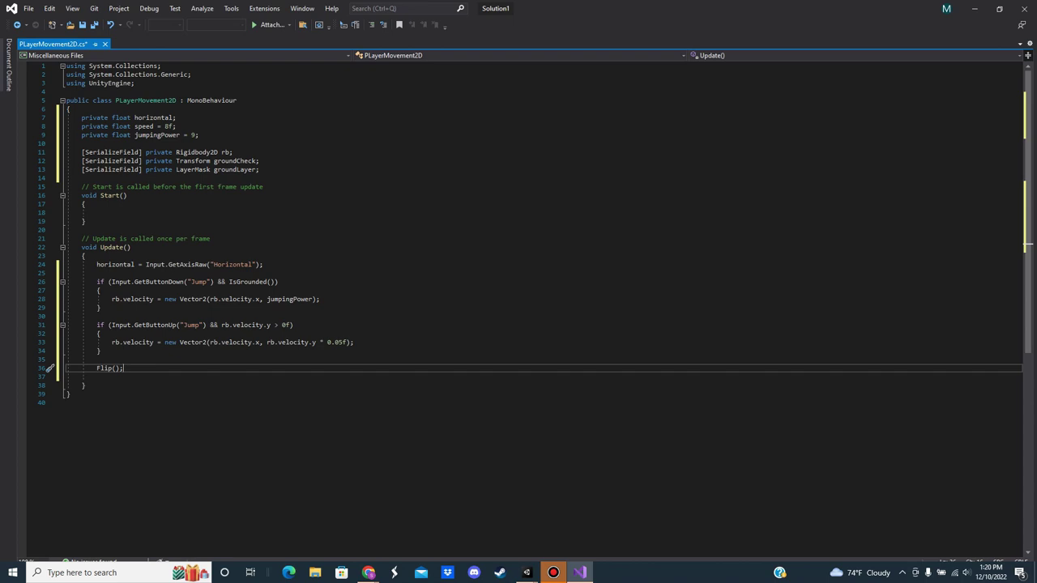
key("Down")
key("Down")
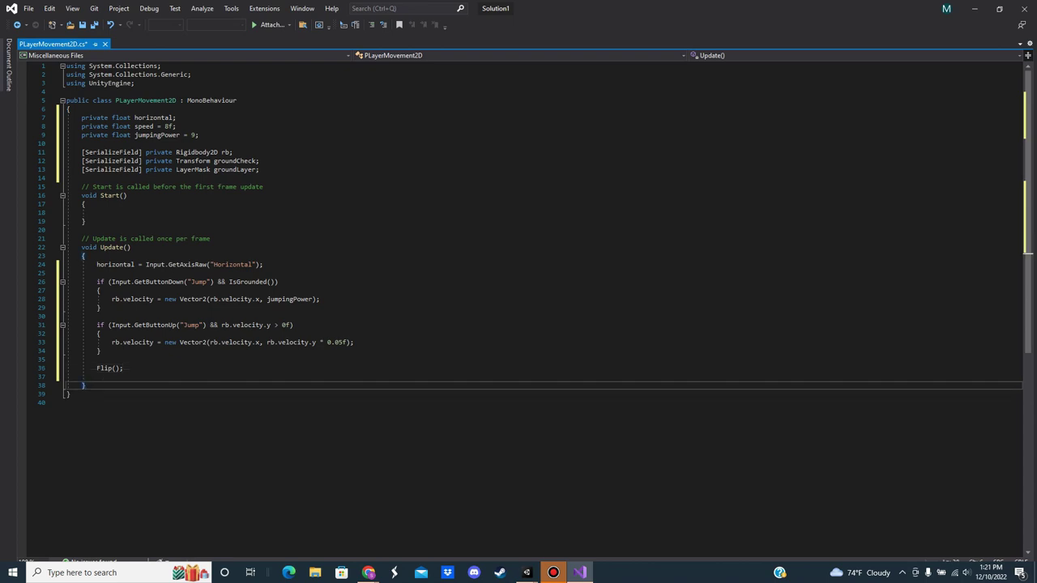
key("Up")
key("Return")
key("Return")
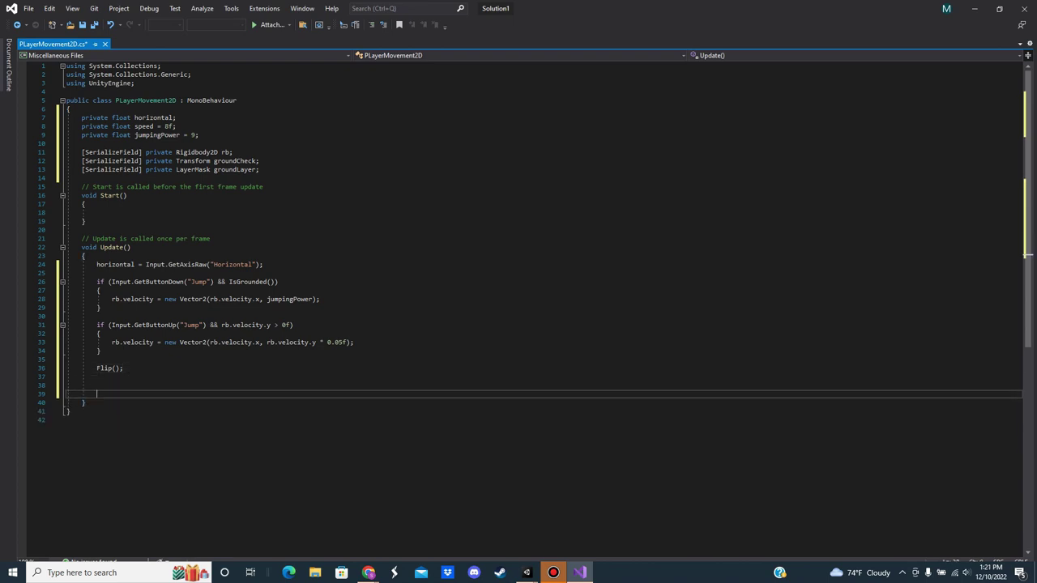
type("prop")
key("BackSpace")
key("BackSpace")
type("ivate ")
type("void")
- Write FixedUpdate() with rb.velocity = new Vector2(horizontal * speed, rb.velocity.y);
type("Fixed")
type("Update")
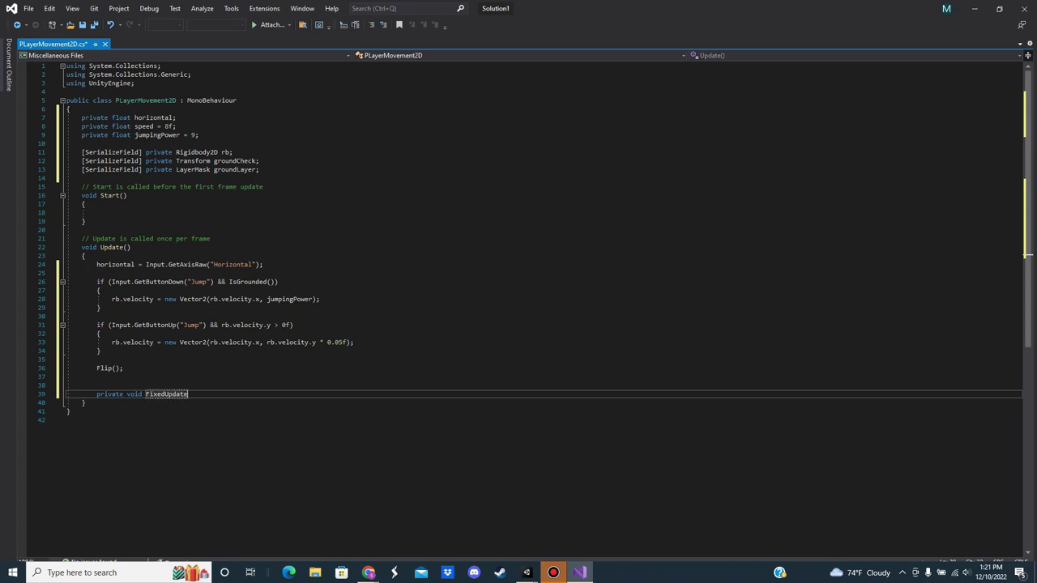
type("(")
key("Right")
key("Return")
type("{")
key("Return")
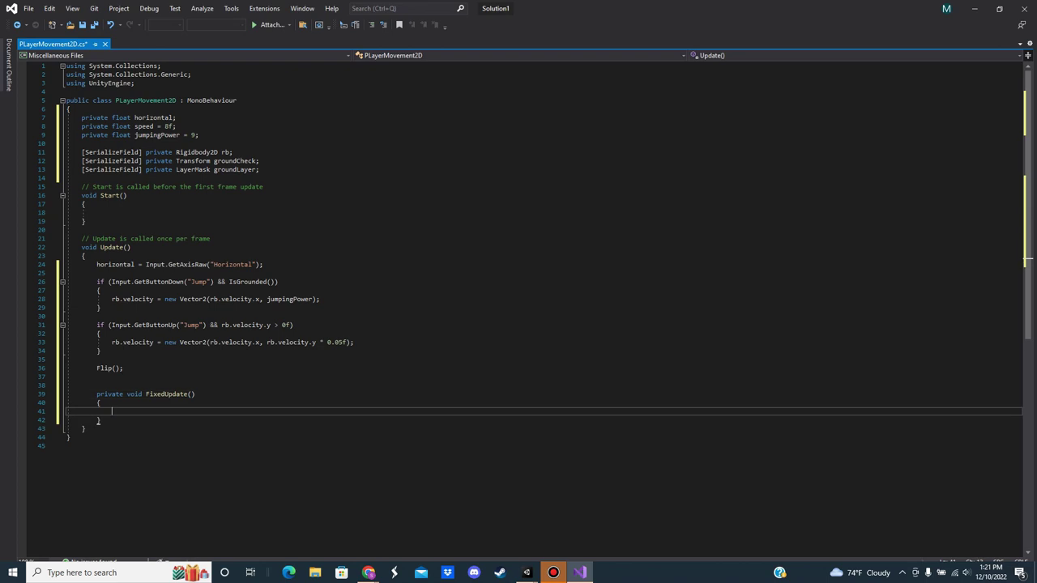
type("rb.")
type("velocity")
type(" = ne")
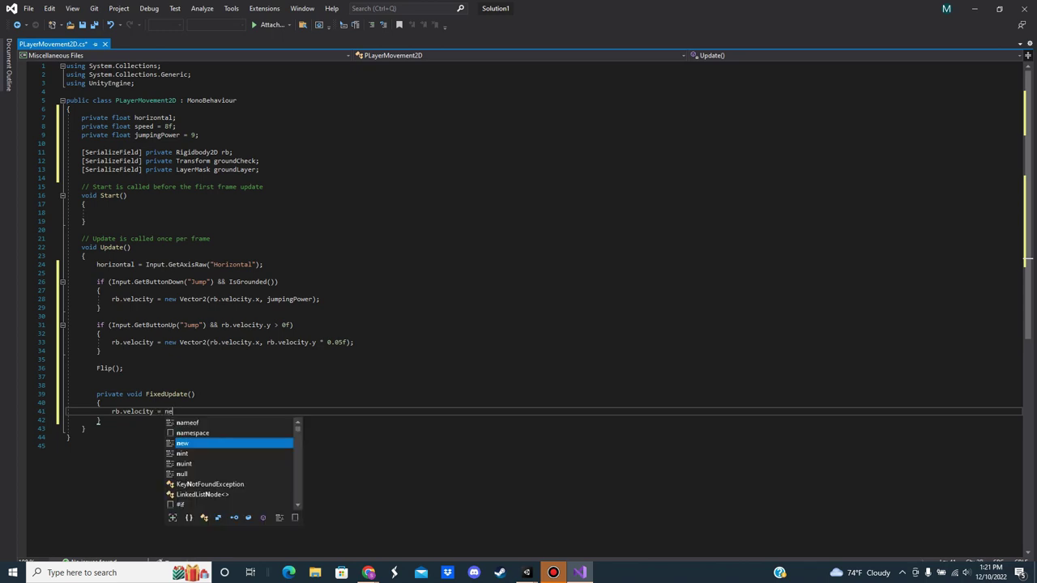
type("w Vector")
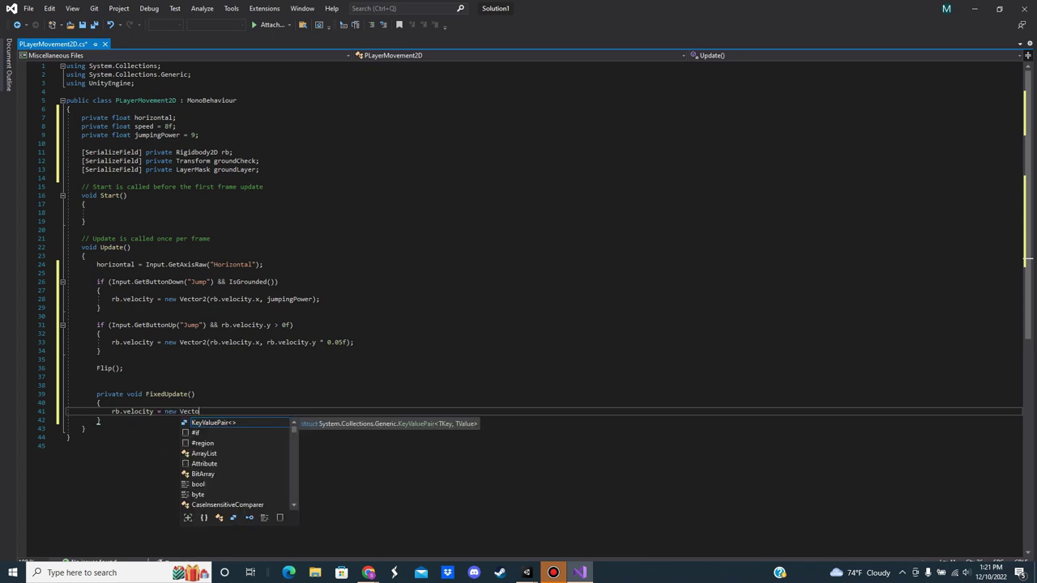
type("2(")
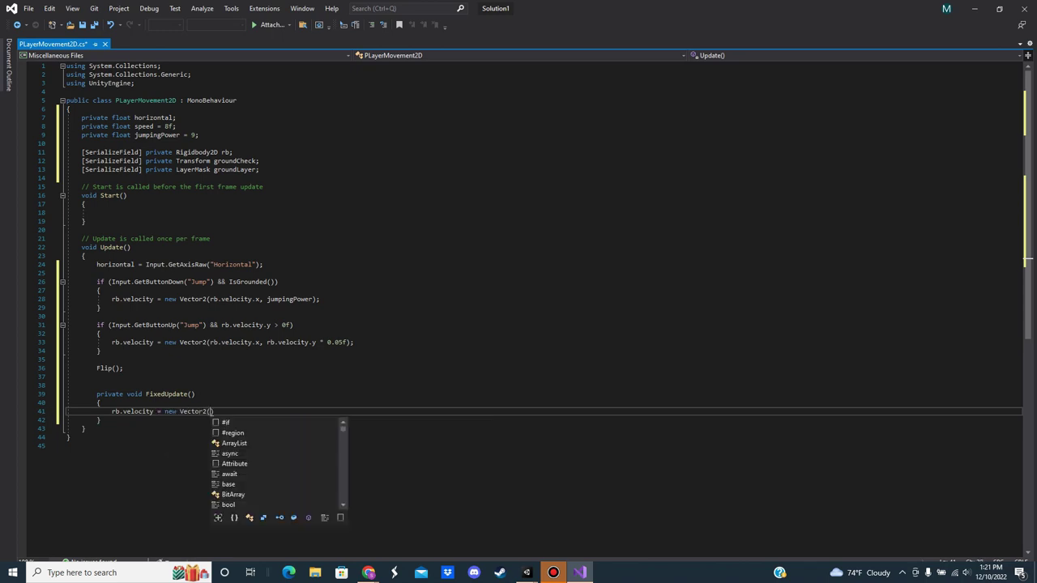
type("horizontal")
key("Escape")
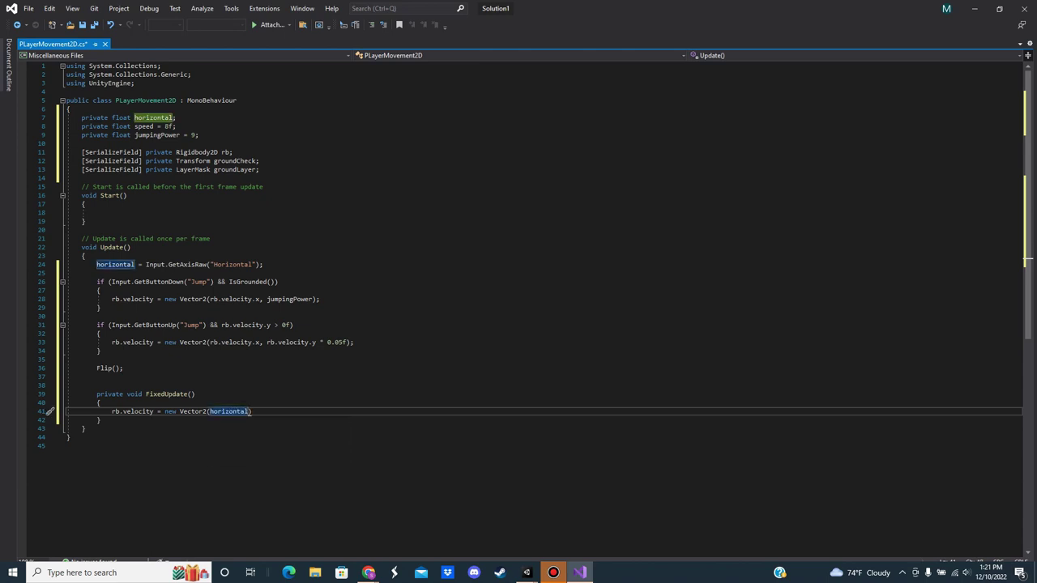
type("* ")
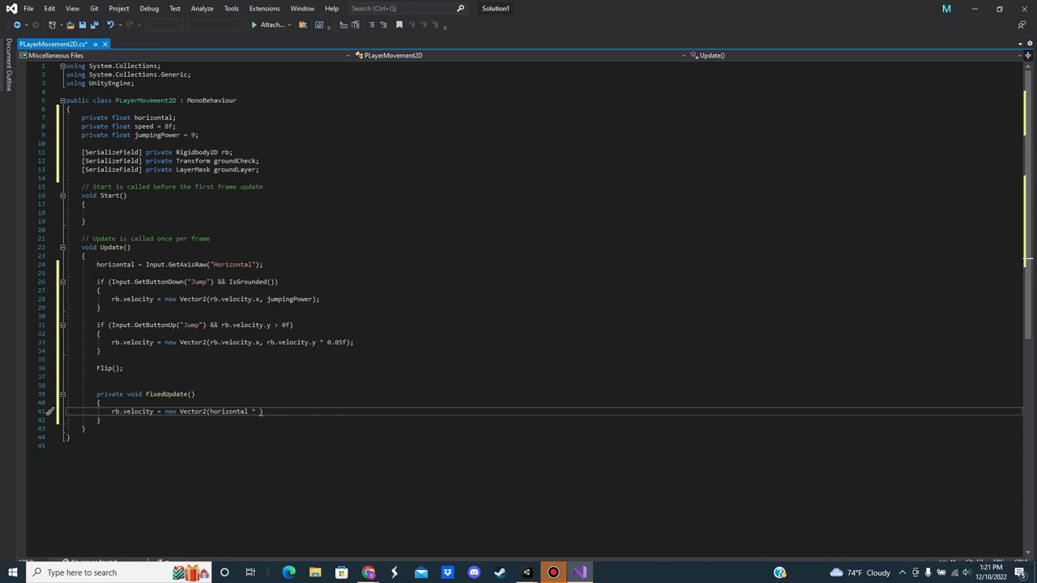
type("speed")
key("Escape")
type(", rb")
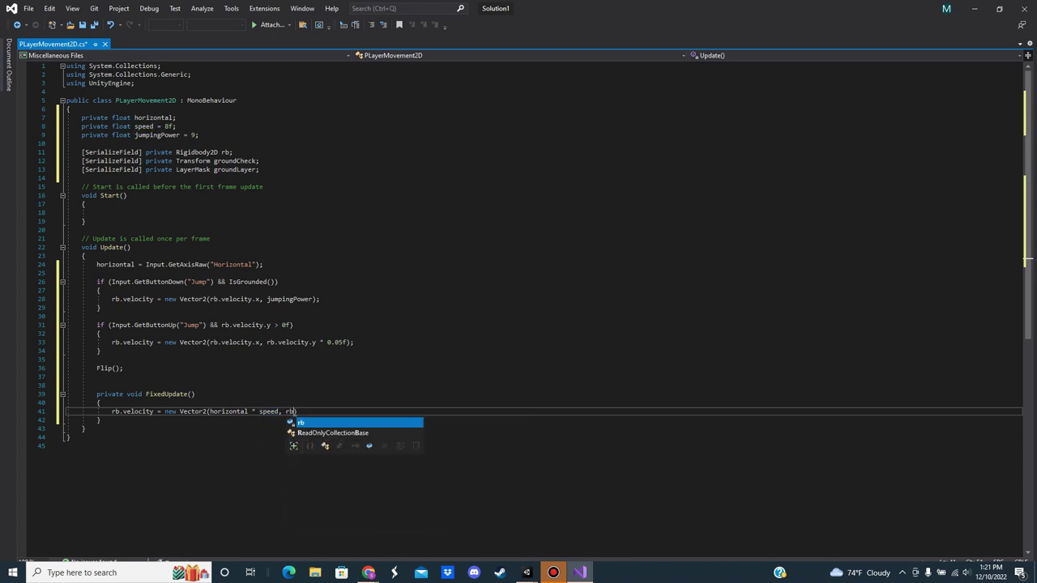
key("Escape")
type(".vel")
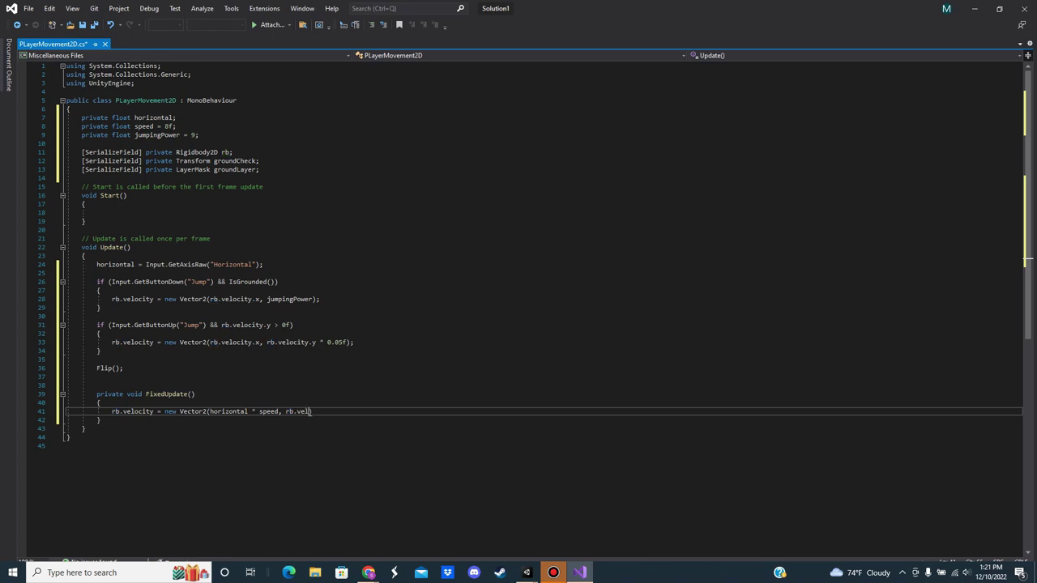
type("ocity")
type(".")
type("y);")
key("Down")
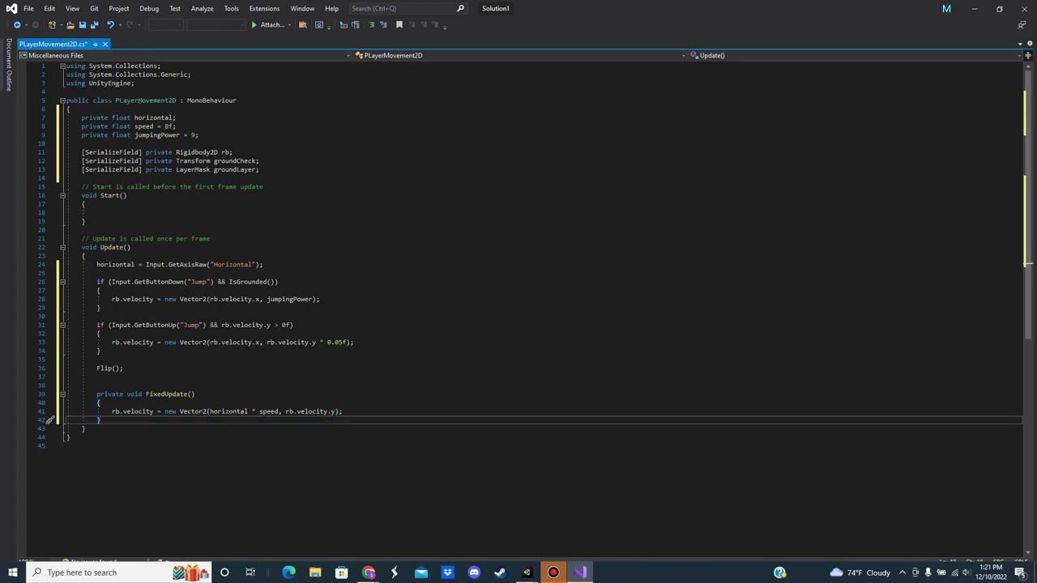
key("Return")
key("Return")
- Declare a private bool IsGrounded() method with an empty body
type("prop")
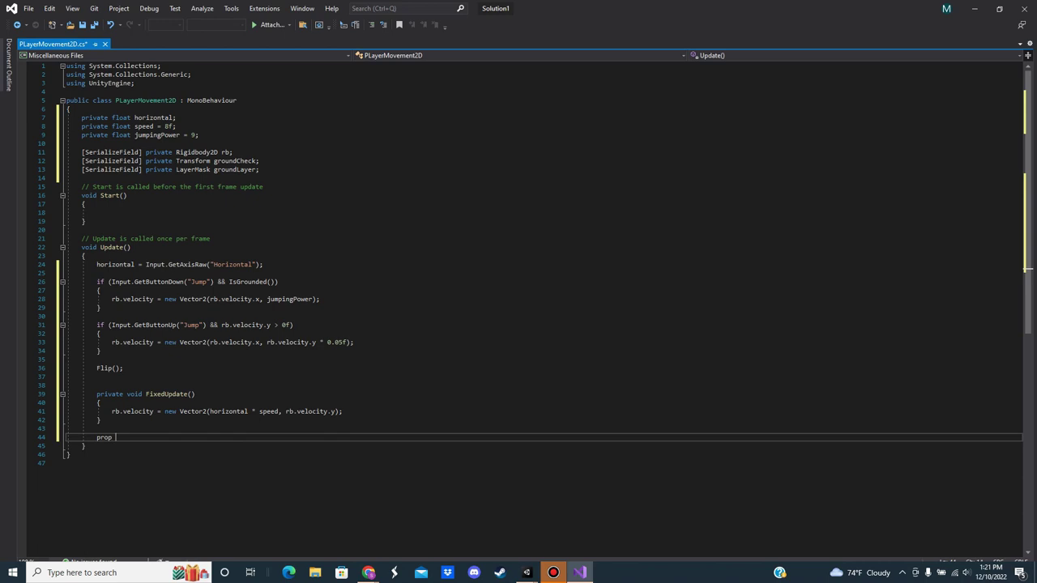
key("BackSpace")
key("BackSpace")
type("vat")
type("e boo")
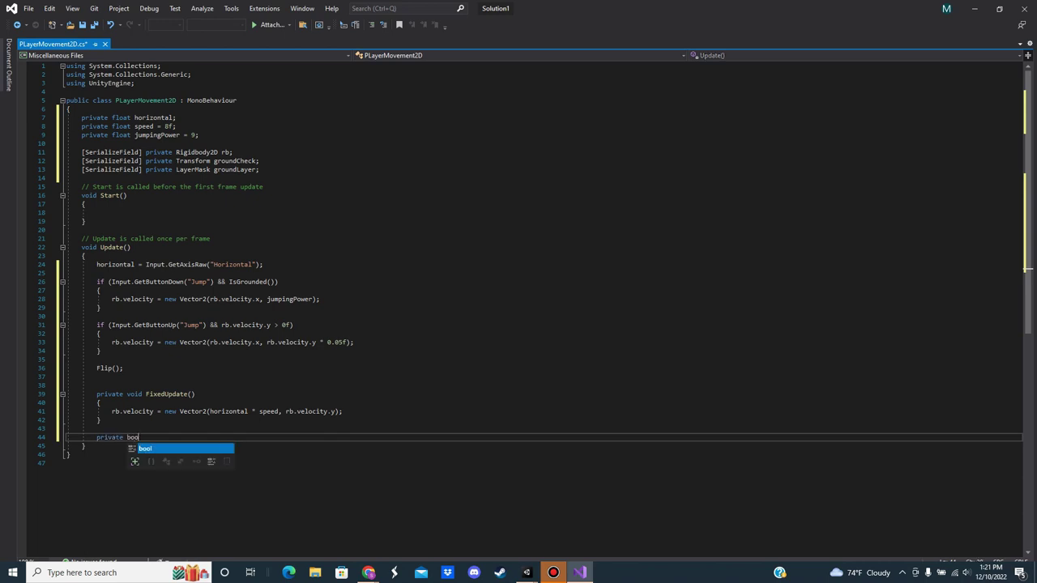
type("l ")
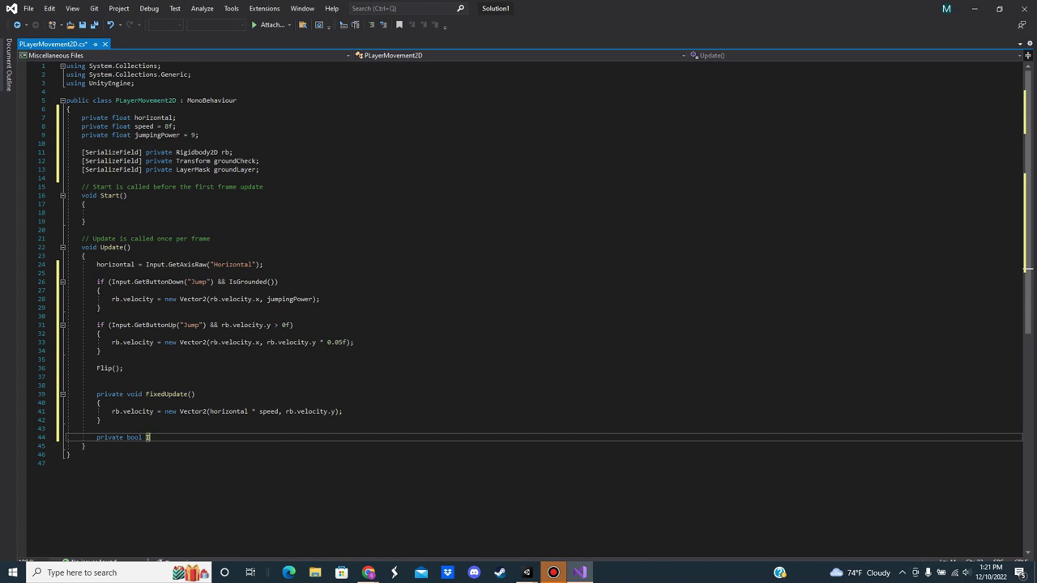
type("IsGro")
type("unded")
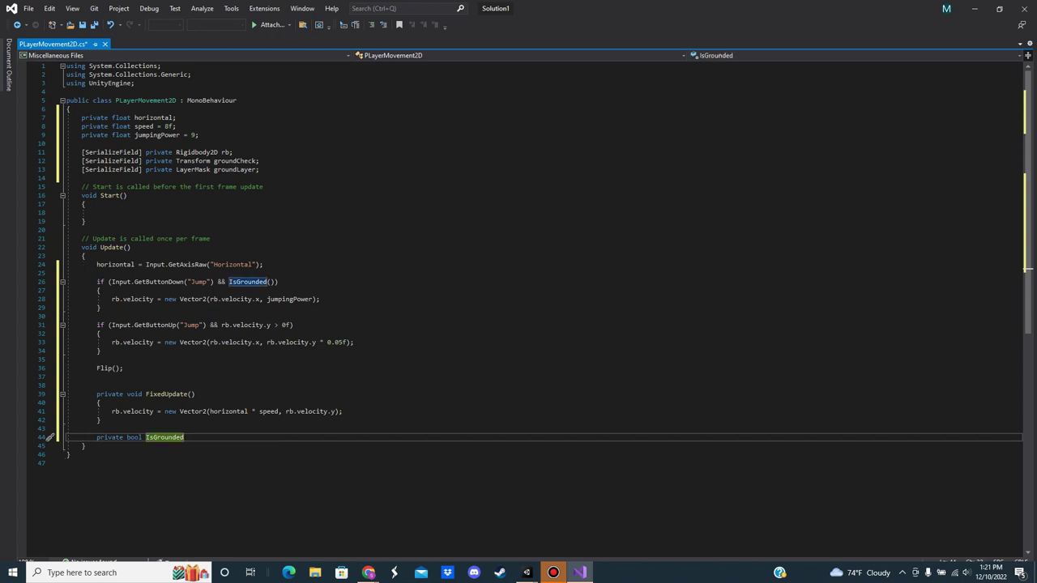
type("(){")
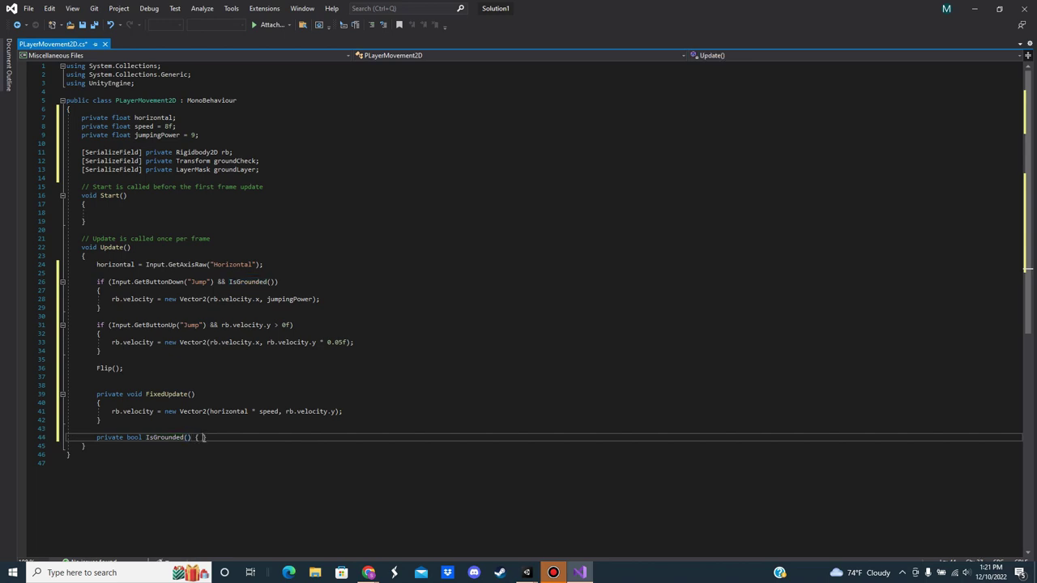
key("Return")
- Make IsGrounded return Physics2D.OverlapCircle(groundCheck.position, 0.2f, groundLayer)
type("e")
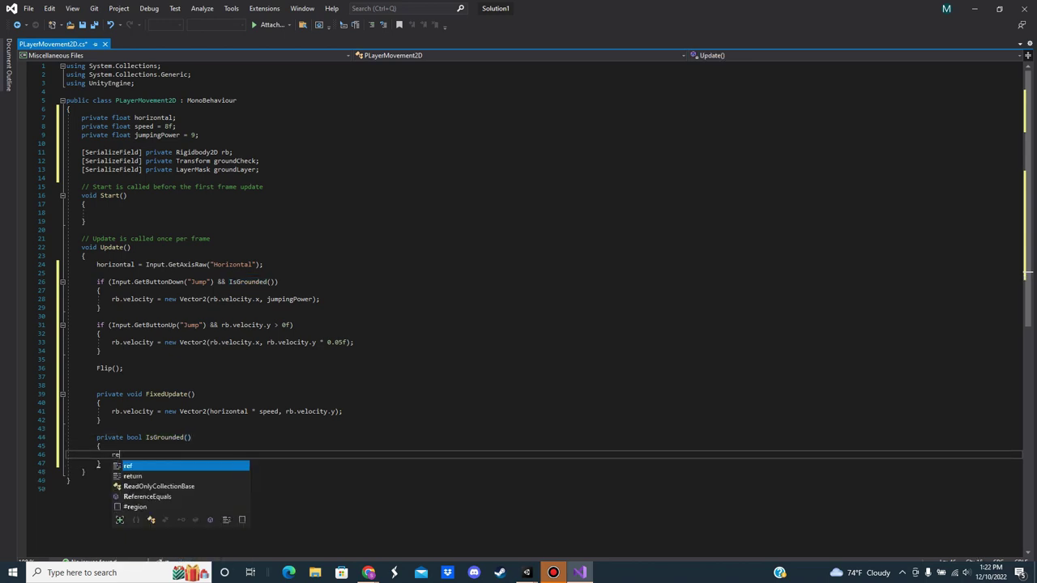
type("ft")
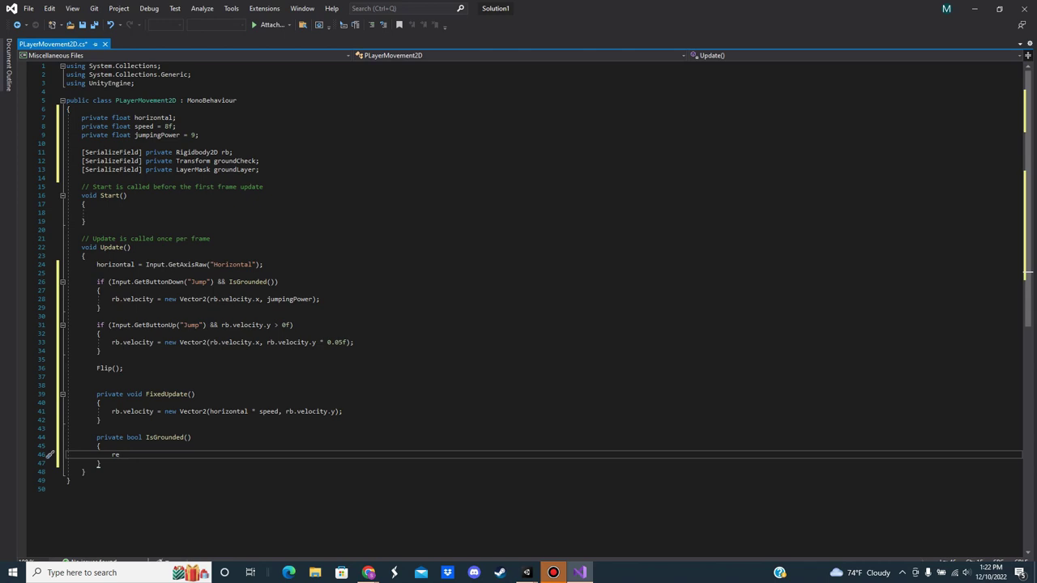
type("urn")
type(" Phy")
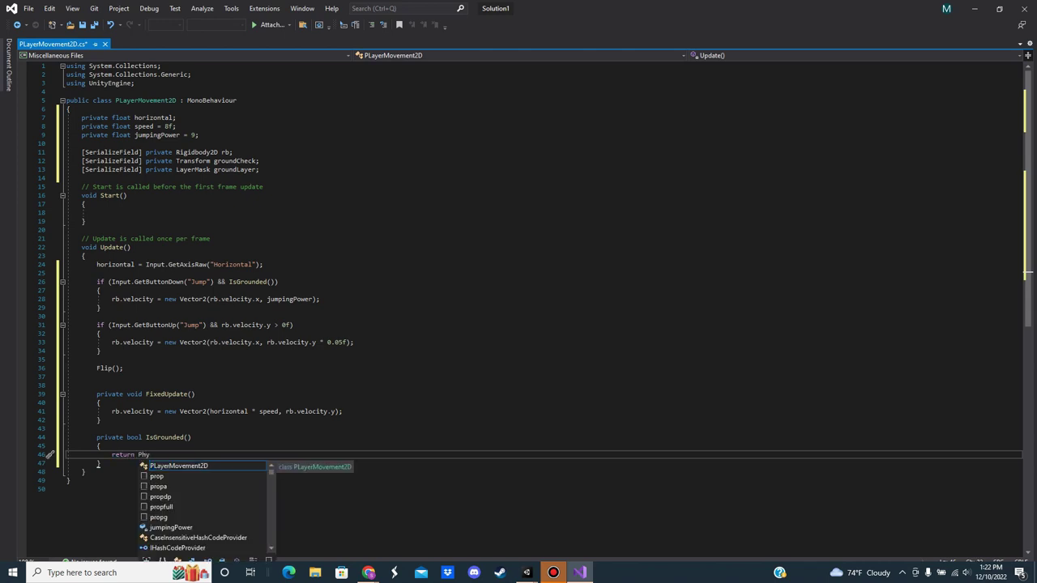
type("sics2D")
key("Escape")
type(".O")
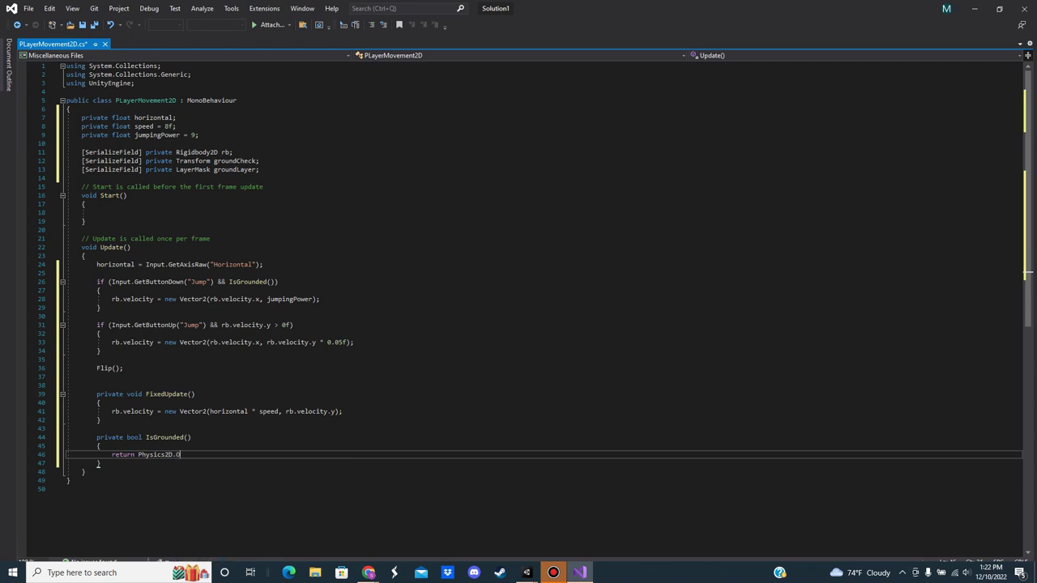
type("verlap")
type("C")
type("(gro")
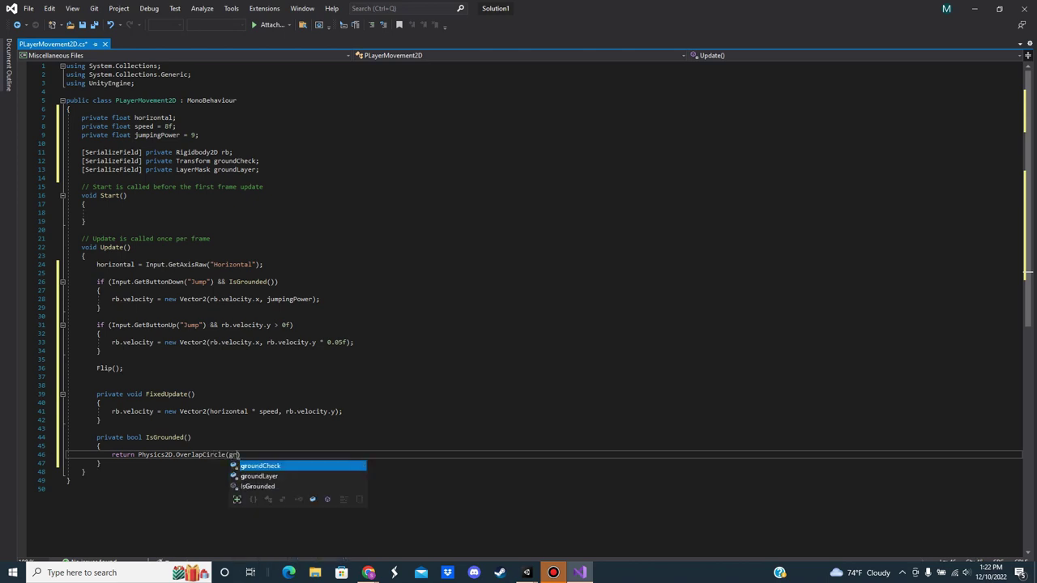
type(")")
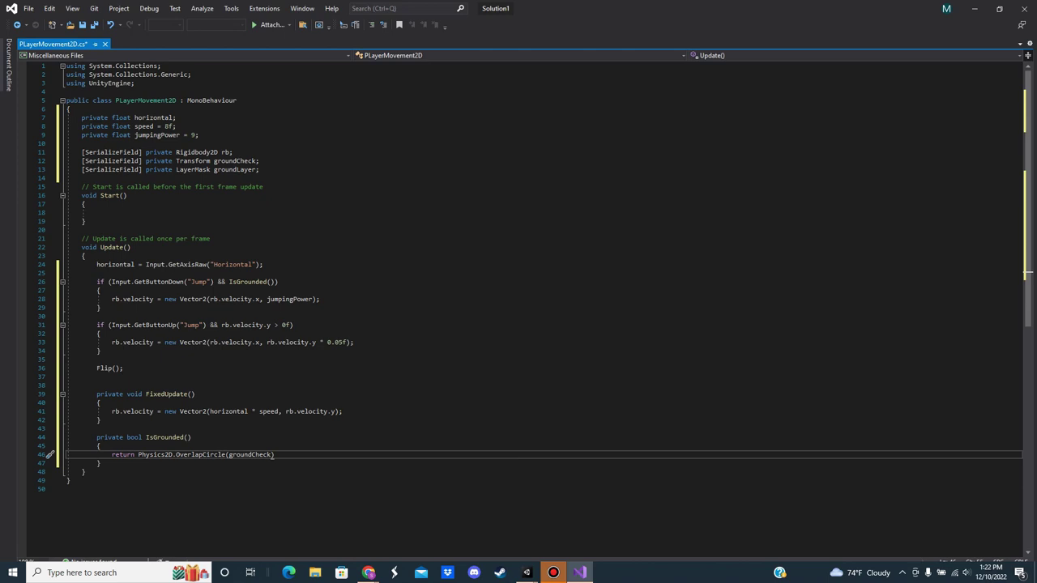
type(".position")
type(", 0")
type(".2")
type("f, ")
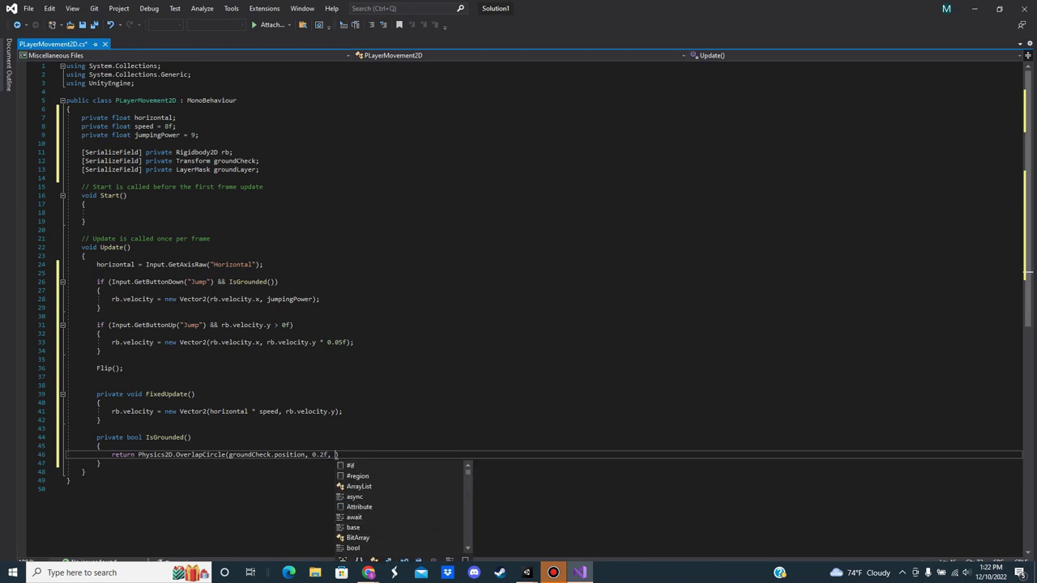
type("ground")
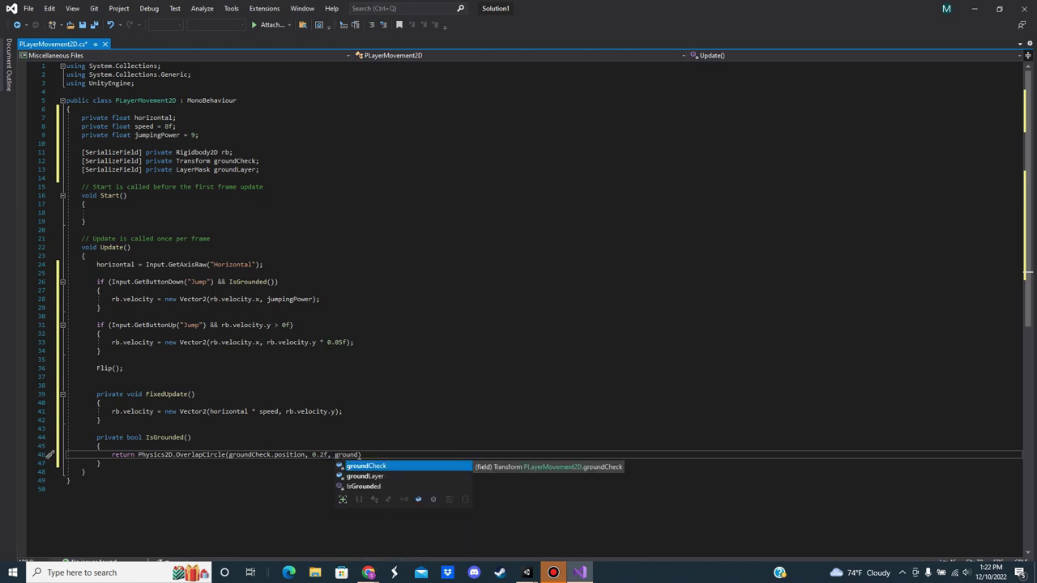
key("Down")
key("Tab")
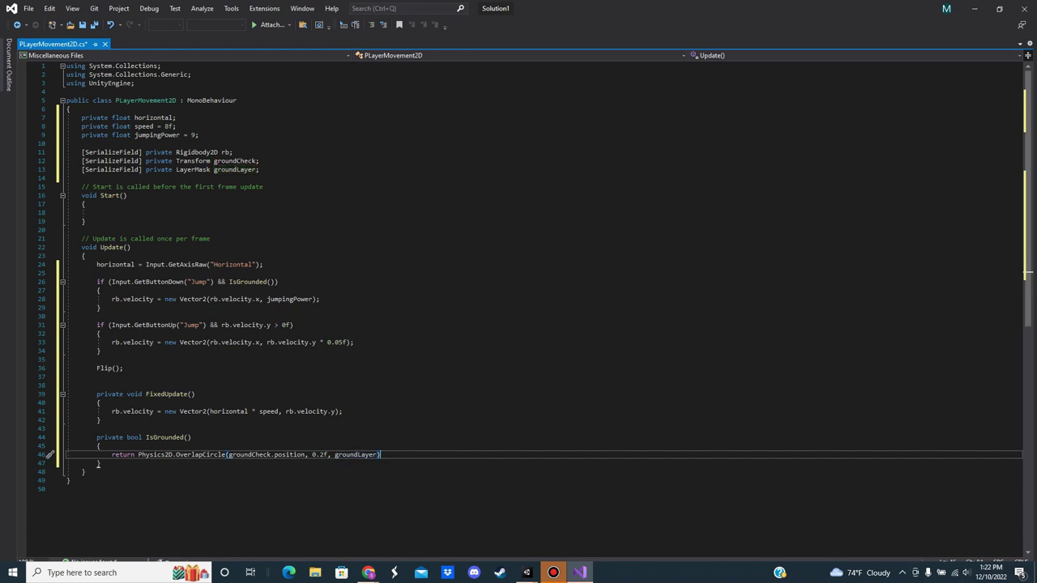
type(";")
key("Down")
key("Return")
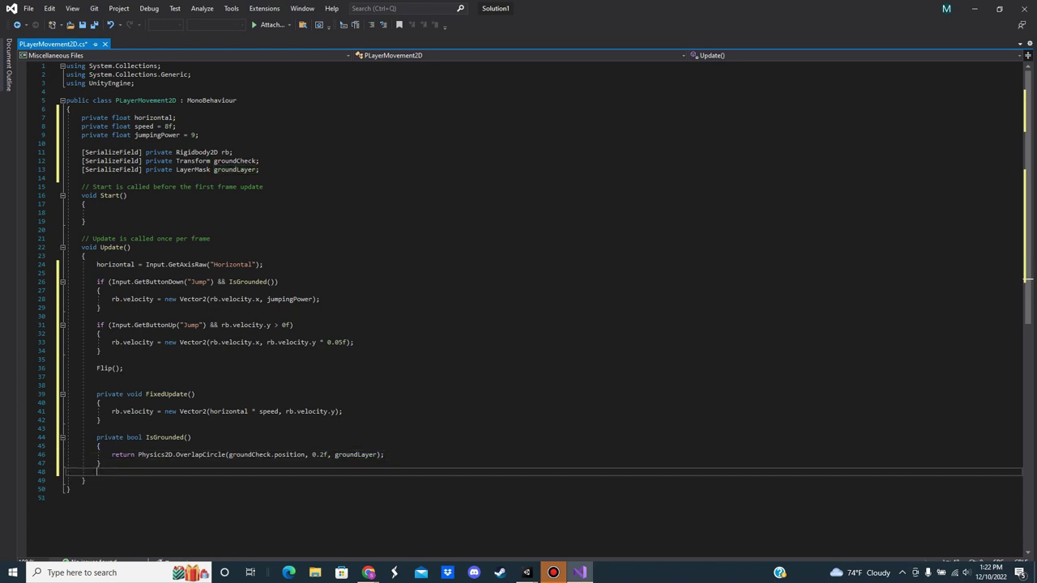
key("Return")
type("prop")
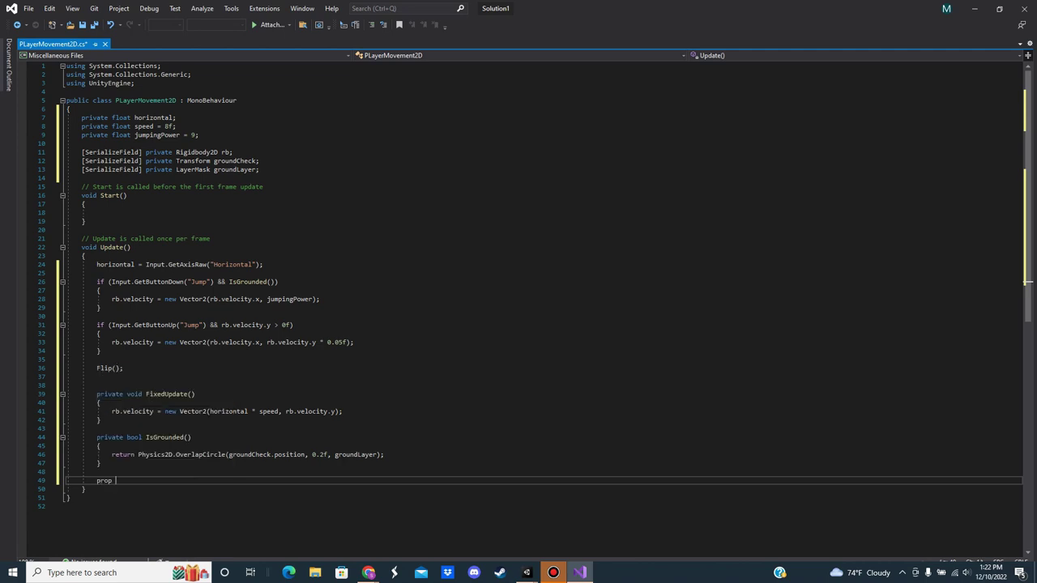
type("o")
type("avt")
- Write private void Flip() to invert isFacingRight and call transform.Rotate(0f, 180f, 0f)
key("BackSpace")
key("BackSpace")
key("BackSpace")
type("vate")
type("void ")
type("lip")
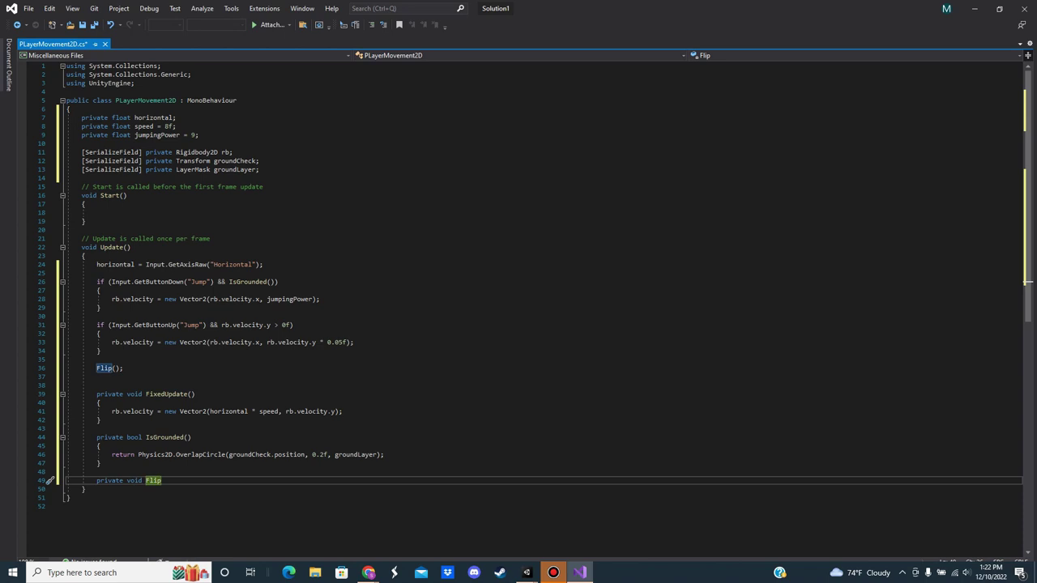
type("()")
type("{")
key("Return")
type("is")
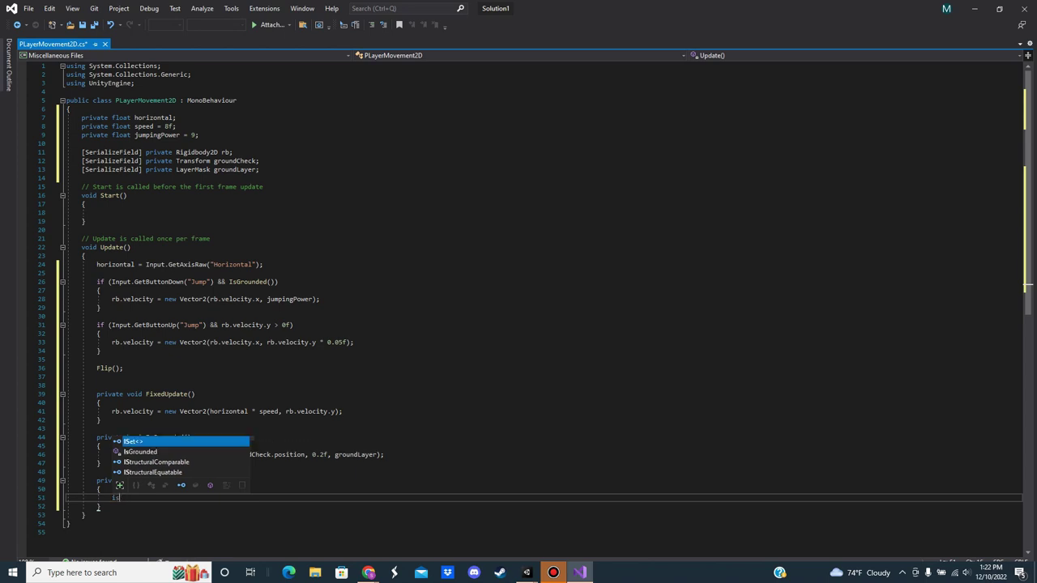
type("Facin")
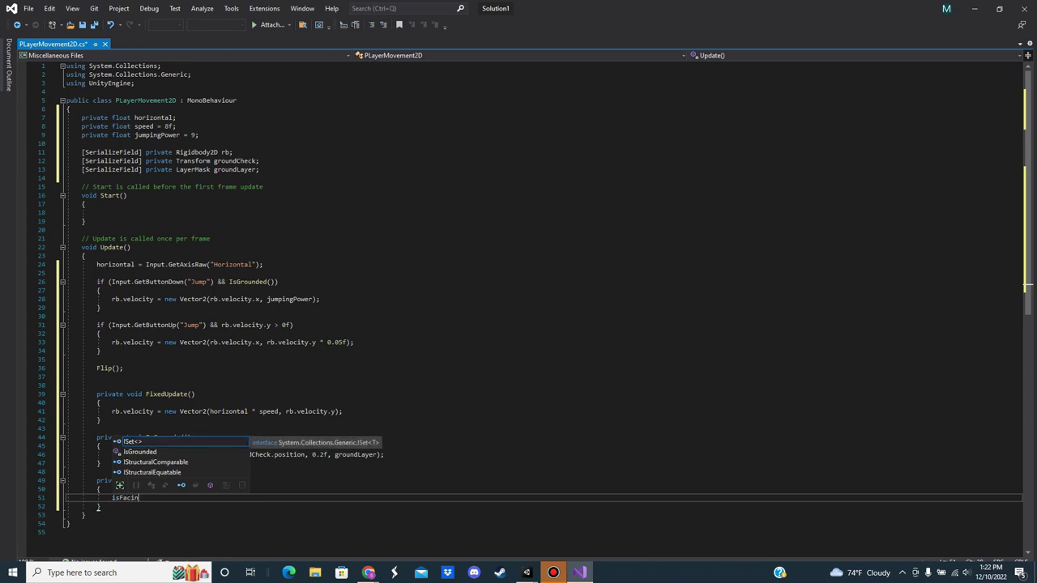
type("gRight =")
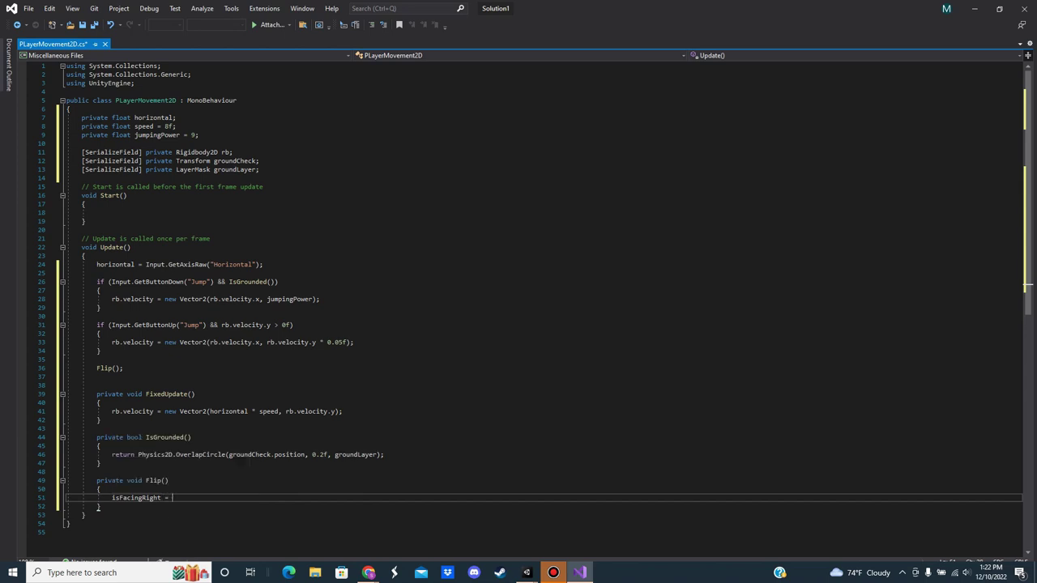
type(" isF")
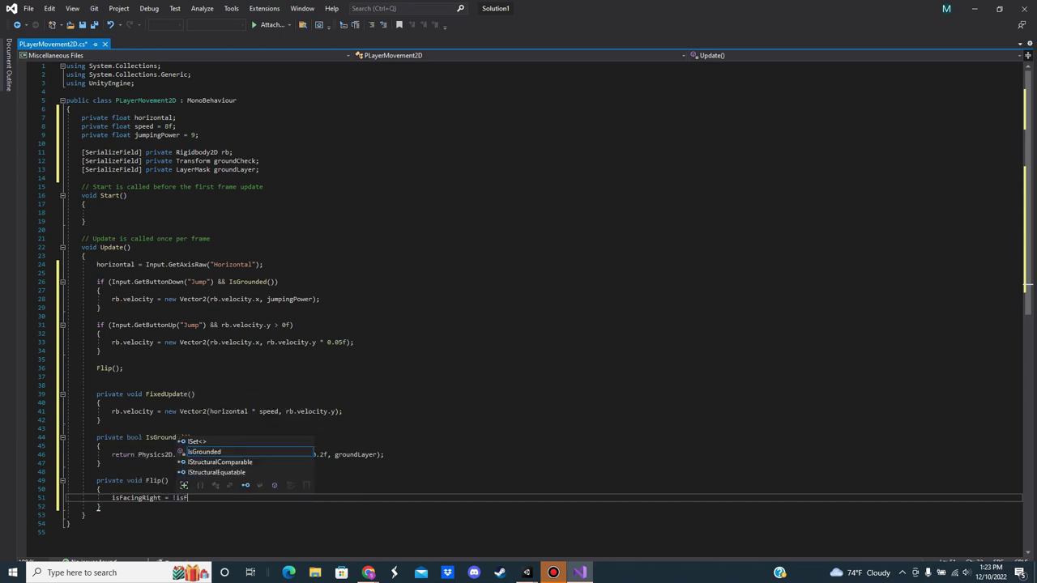
type("acinf")
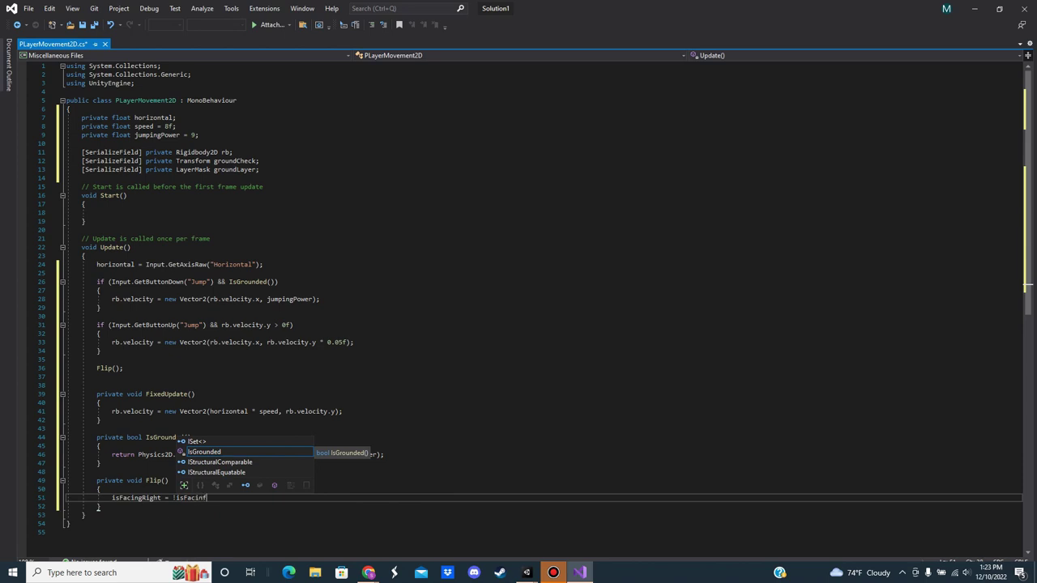
type("igh")
type("t;")
key("Return")
type("tra")
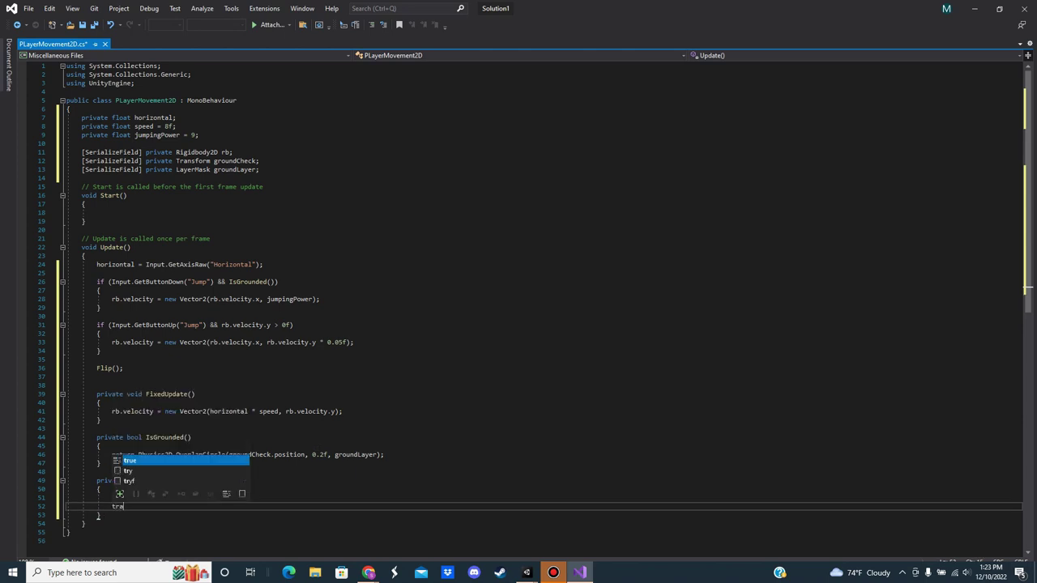
type("ns")
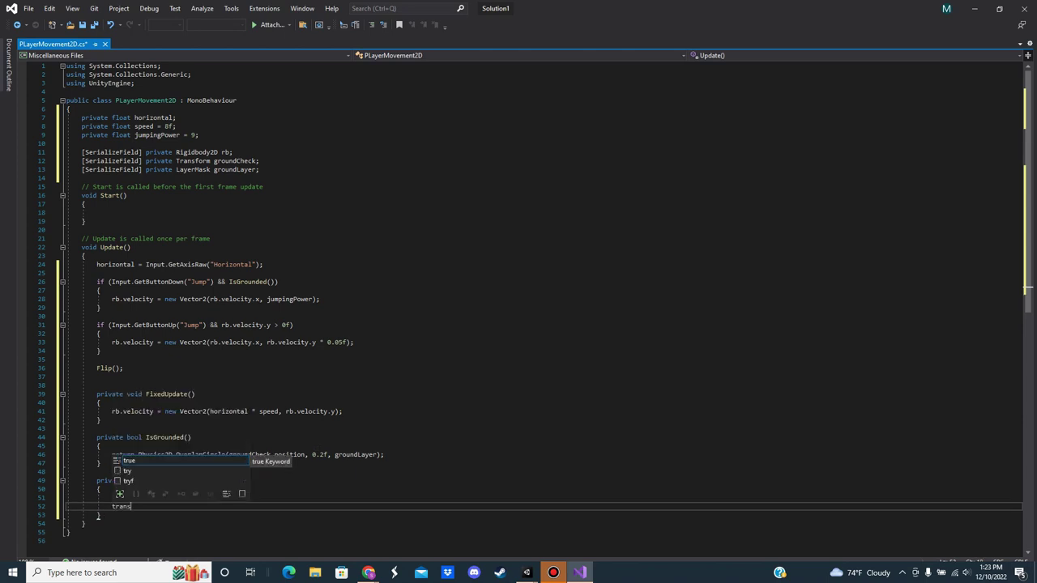
type("form")
key("Escape")
type(".Ro")
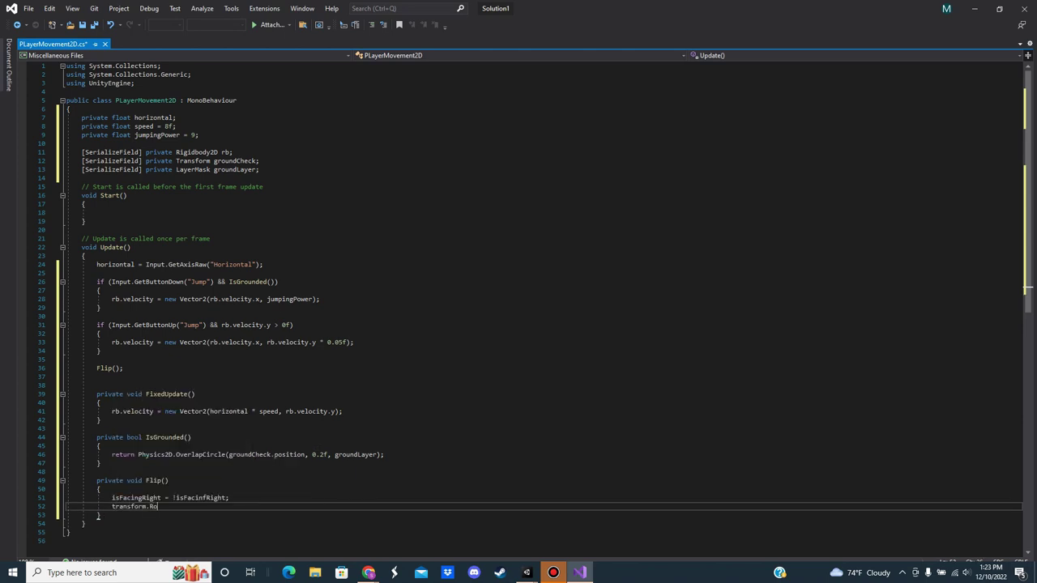
type("tate")
type("(0")
type("f, ")
type("180f")
type(", 0")
type("f);")
scroll(535, 304, "down", 1)
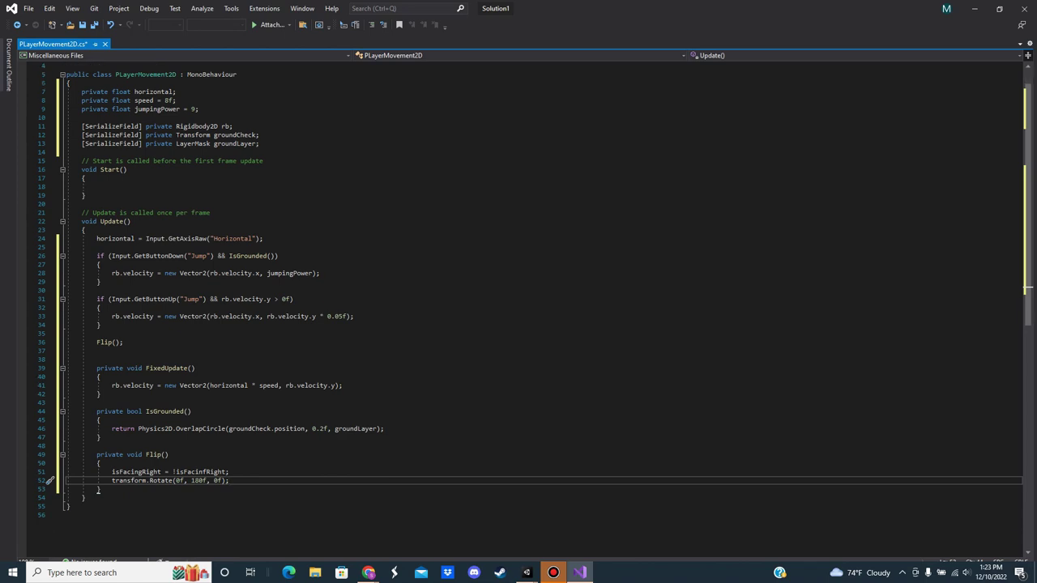
left_click(974, 8)
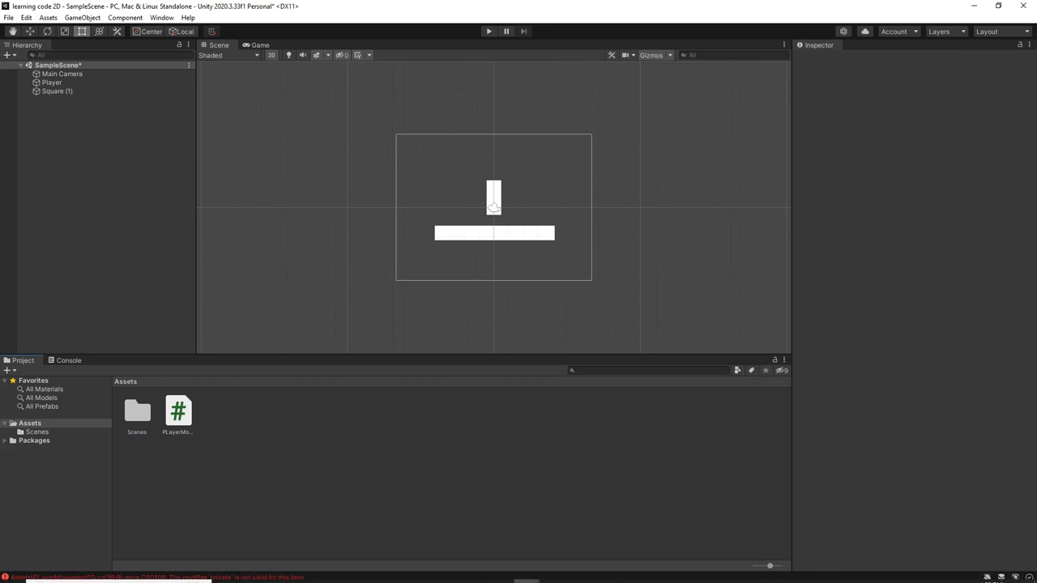
- Show Unity's console listing the three CS0106 'private' modifier errors
key("ctrl+shift+c")
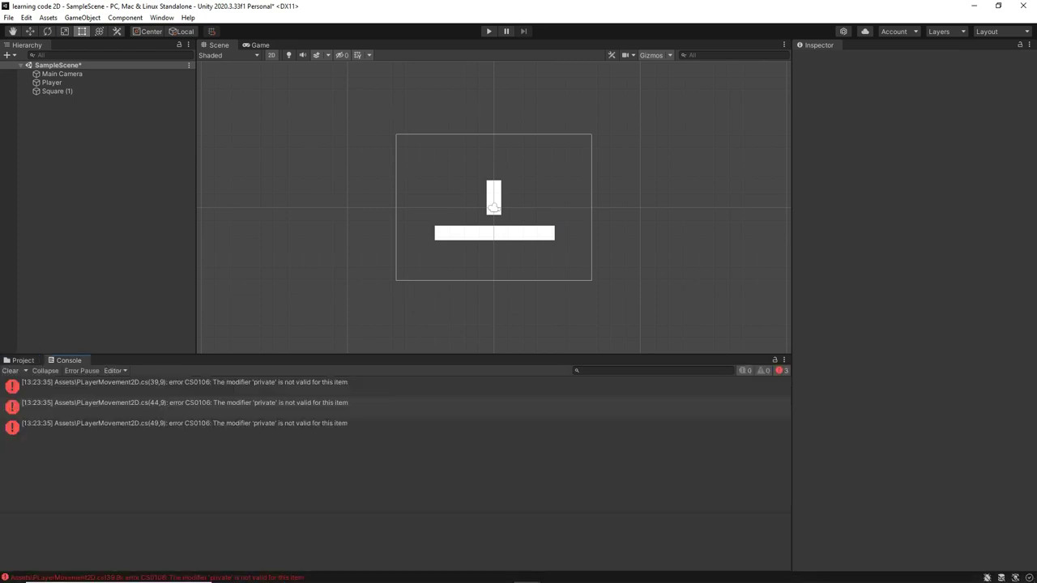
- Add the if condition isFacingRight && horizontal < 0f || !isFacingRight && horizontal > 0f to Flip
key("alt+Tab")
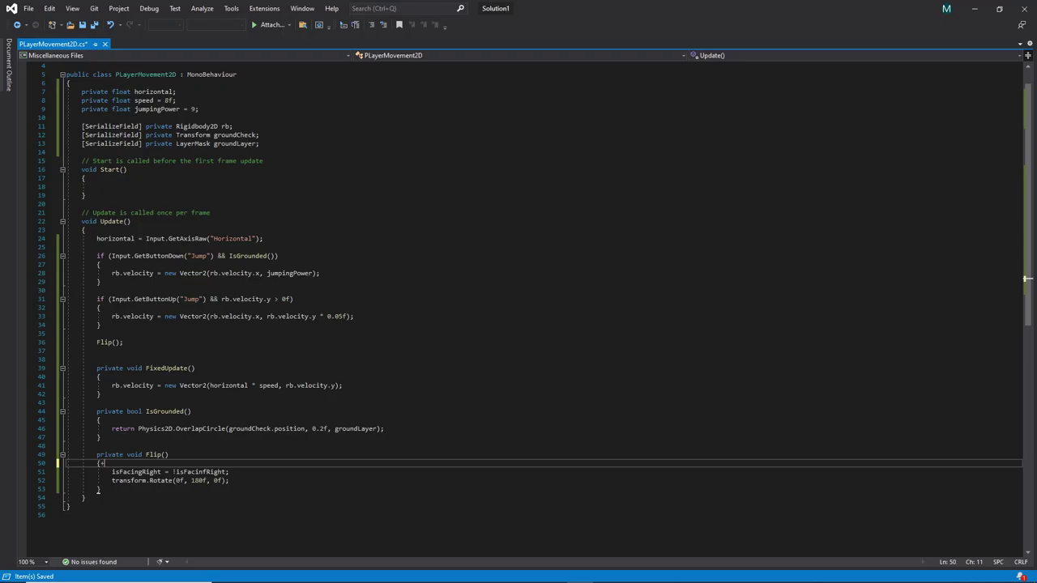
key("BackSpace")
key("Return")
type("i")
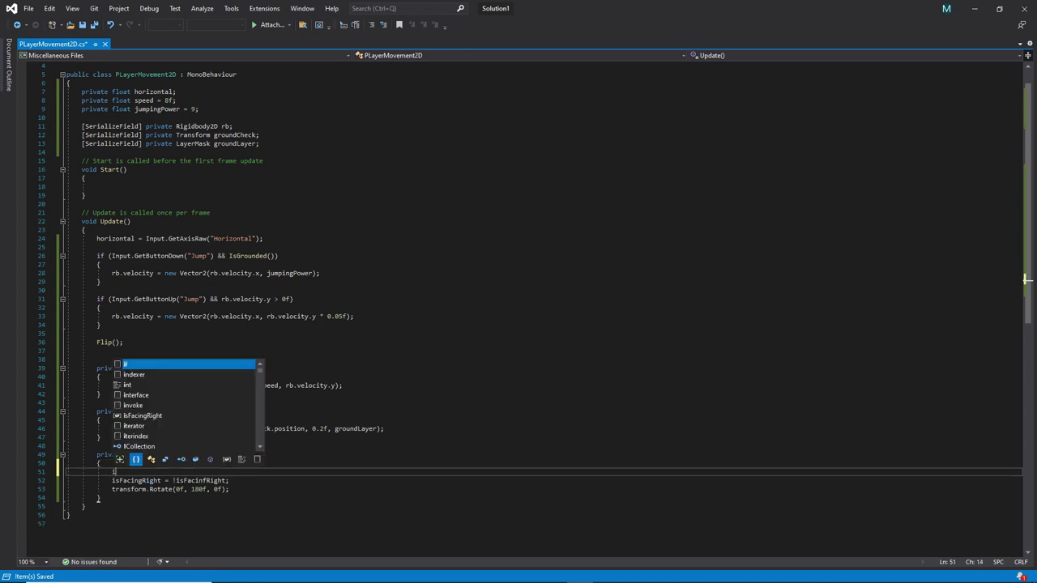
type("f (I")
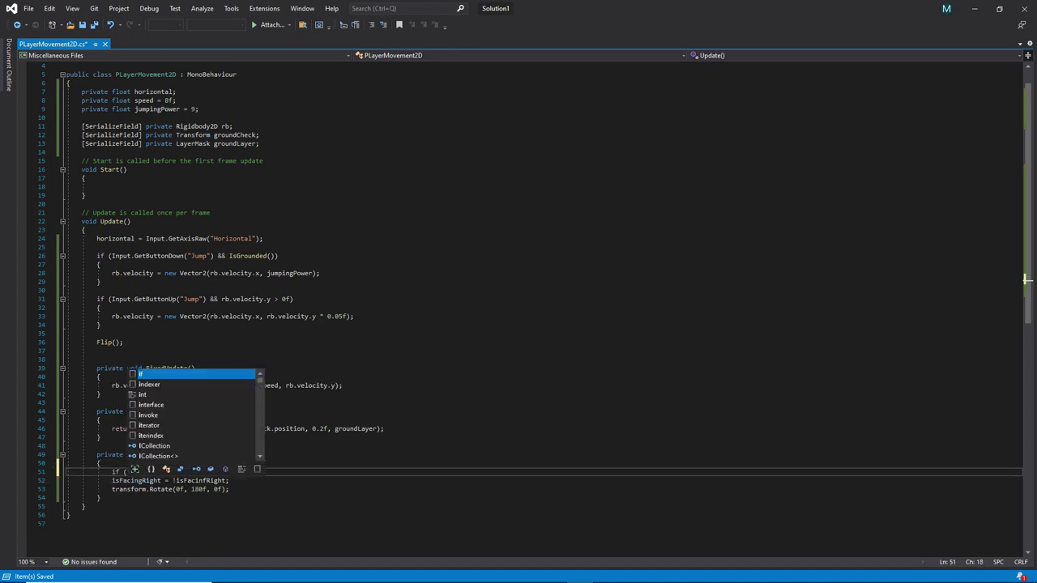
type("s")
type("Ground")
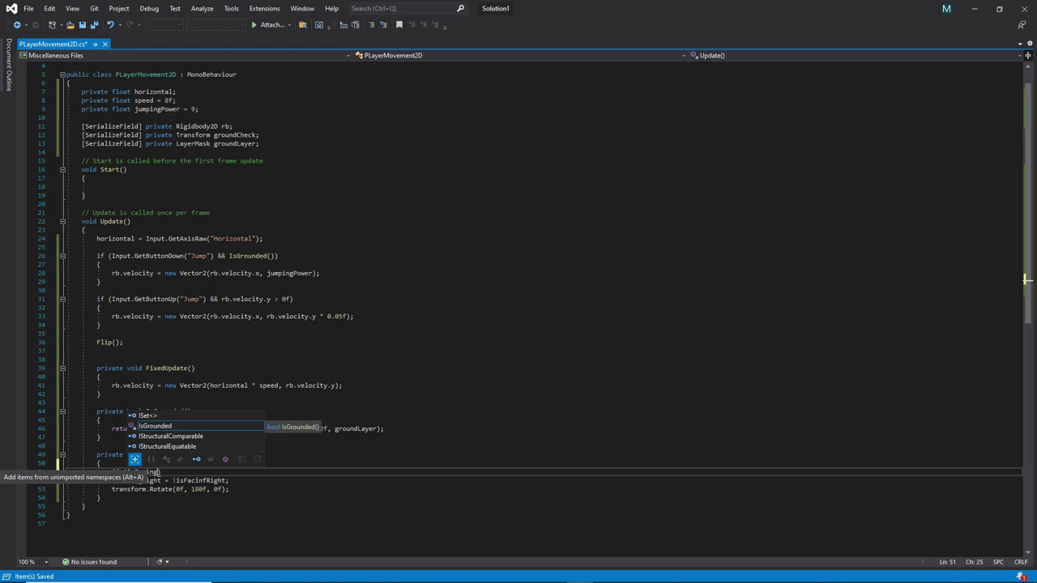
type("Righ")
type("t")
key("Escape")
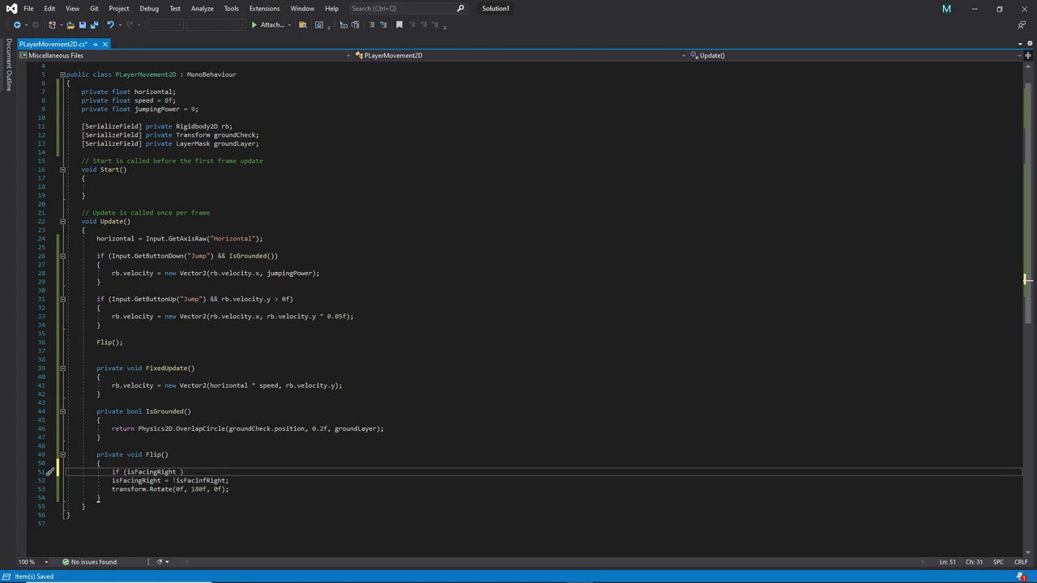
type("&&")
type(" hori")
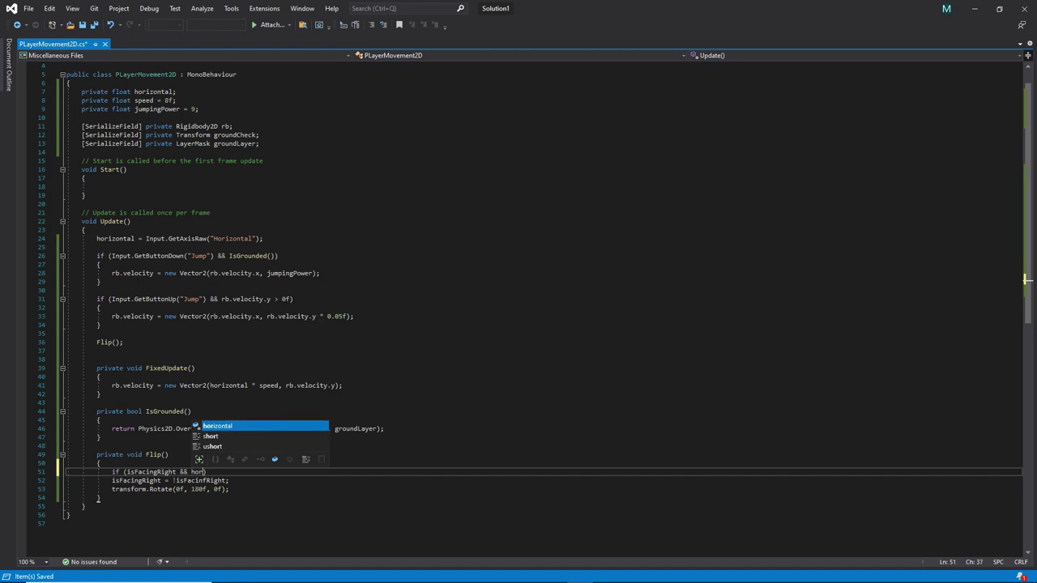
key("Tab")
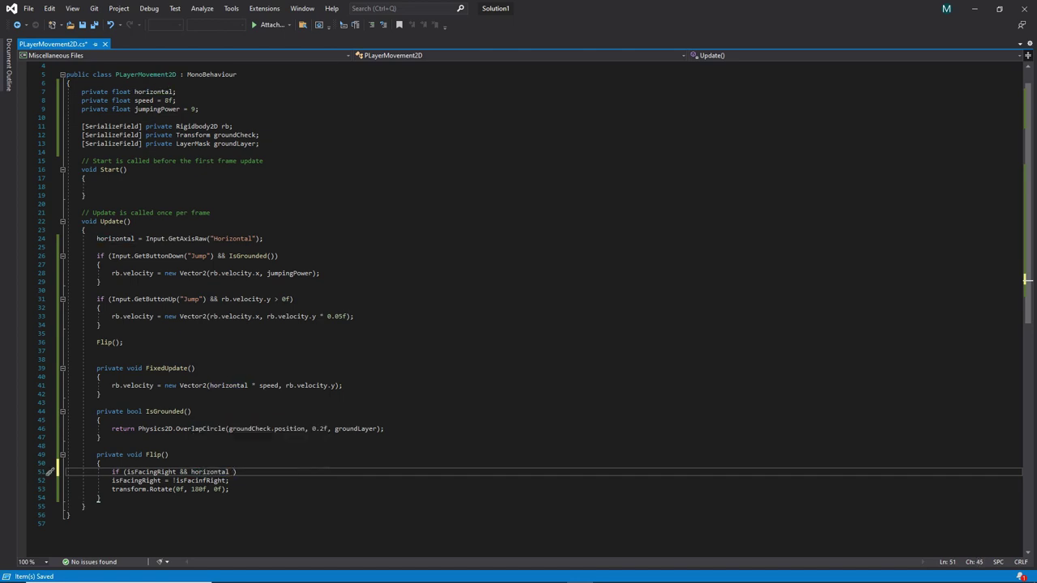
type("< 0")
type("f")
type(" ||")
type(" !")
type("i")
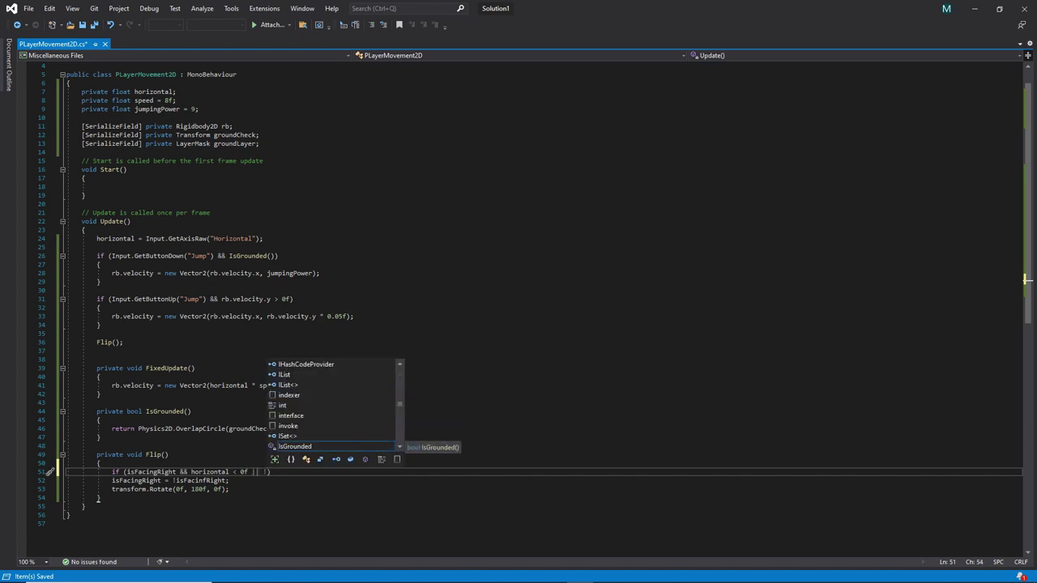
type("s")
key("BackSpace")
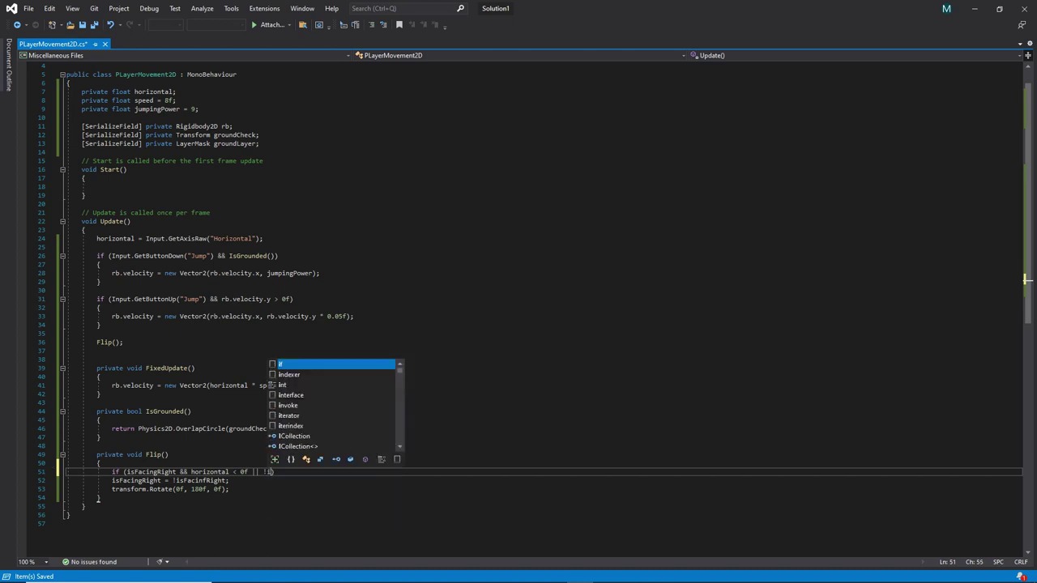
type("sFacin")
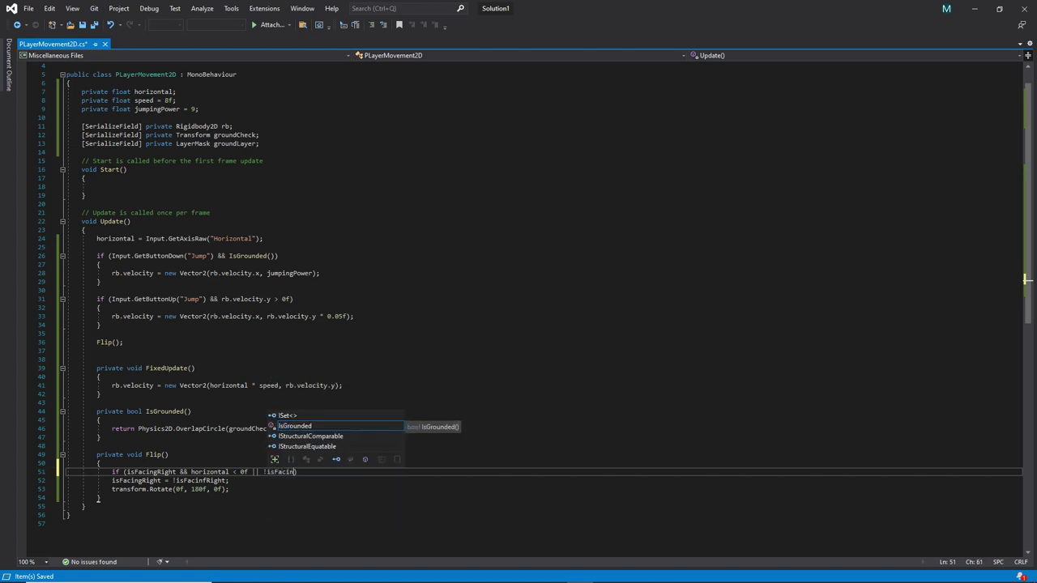
type("g")
type("Right ")
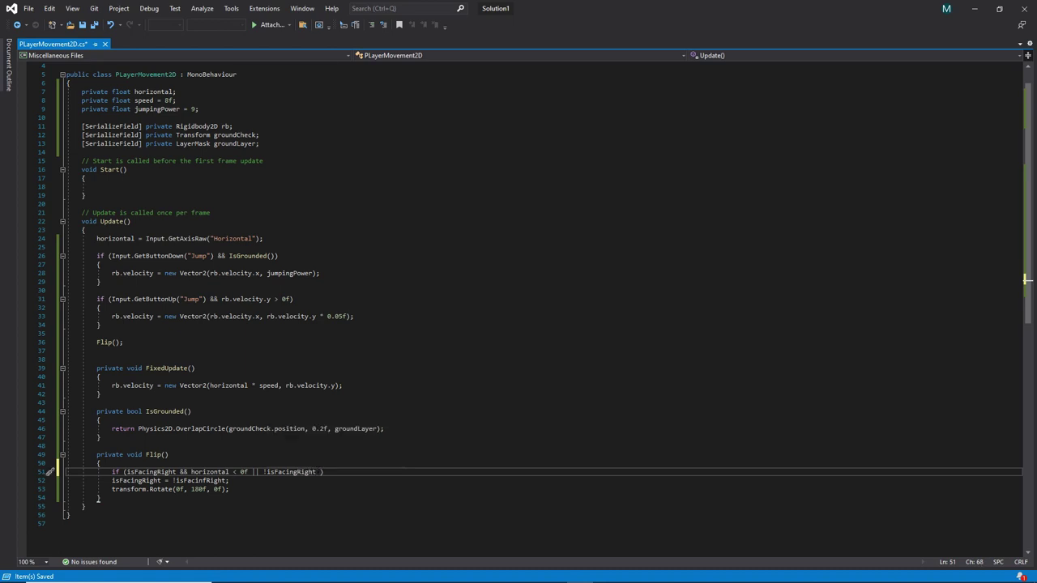
type("&& hori")
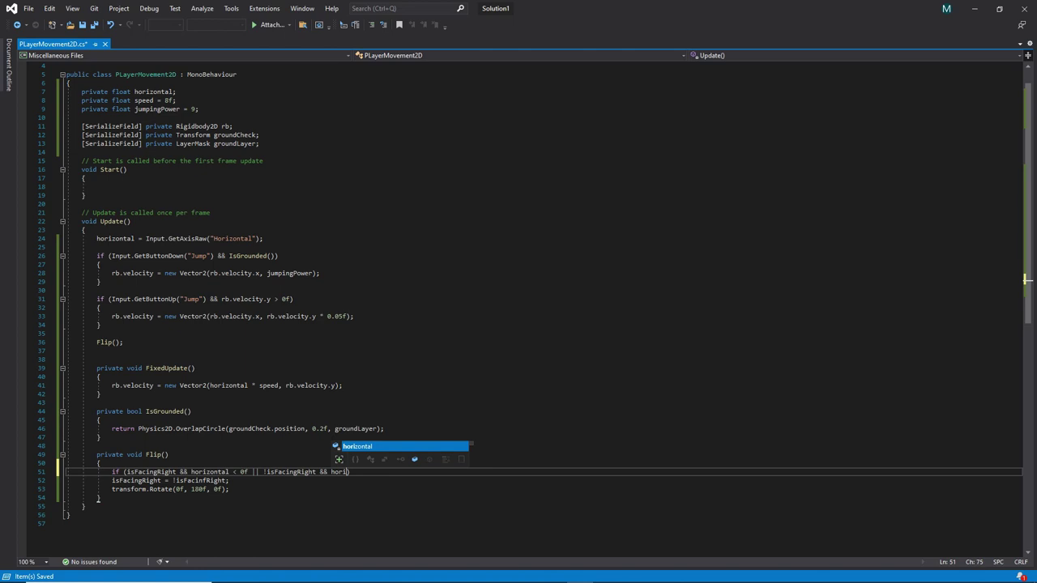
key("Tab")
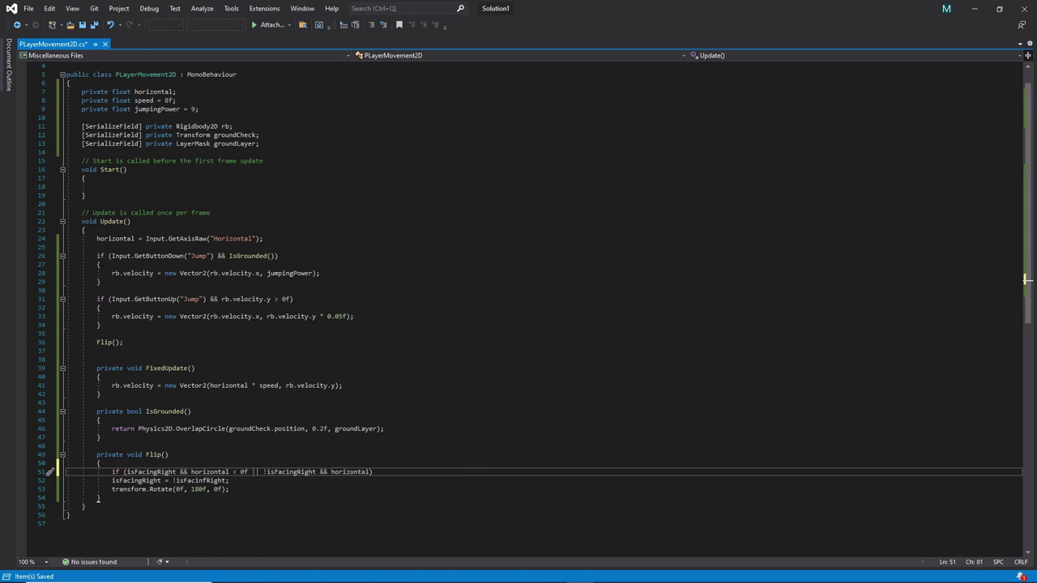
type("0f")
key("Return")
type("{")
key("Return")
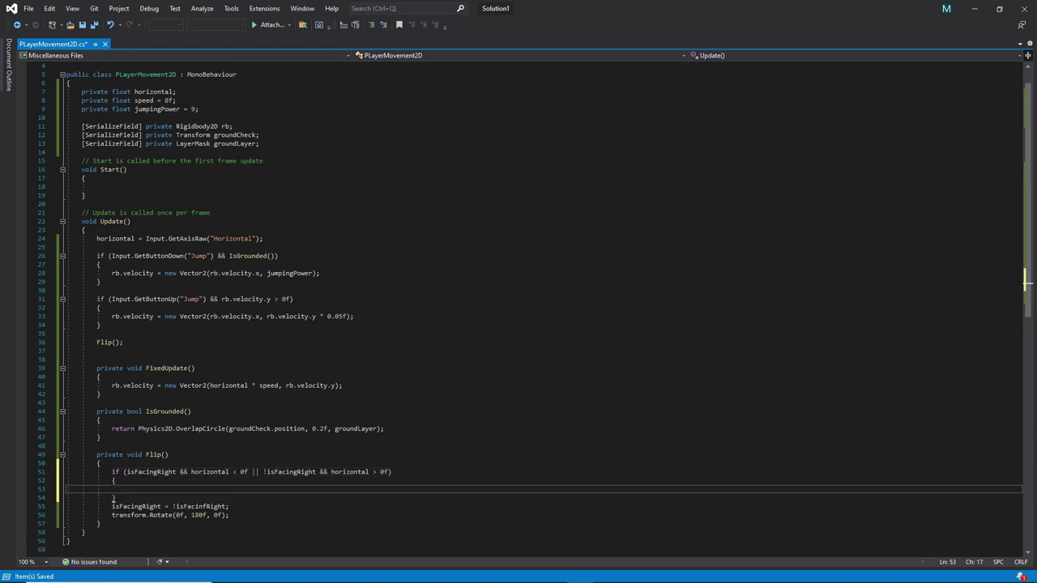
- Move the toggle and rotate statements into the if block, indent them, and save
mouse_move(230, 516)
left_mouse_down()
mouse_move(109, 506)
mouse_move(66, 489)
left_mouse_up()
left_click(81, 489)
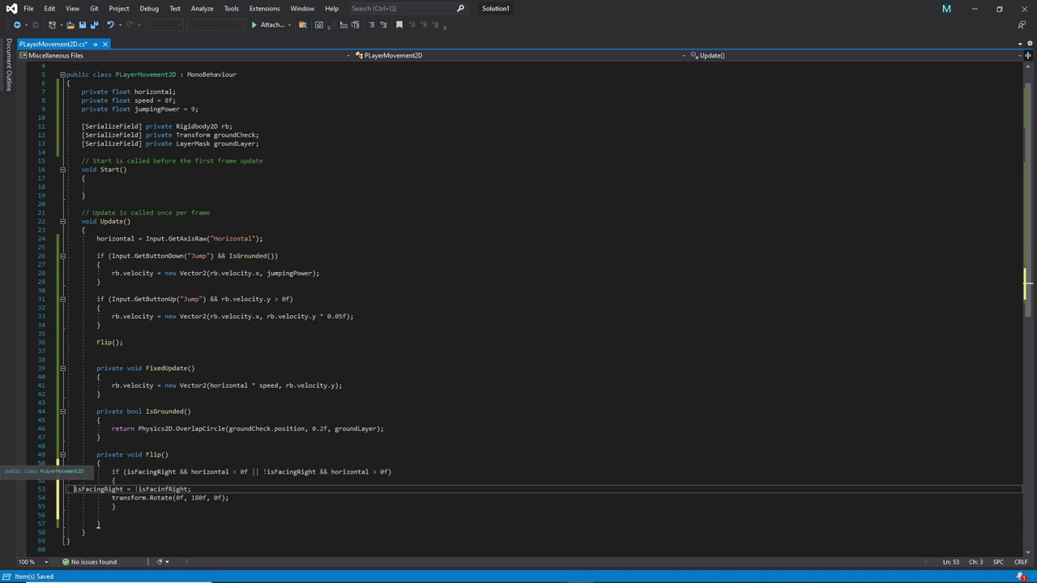
key("Tab")
key("Tab")
key("Down")
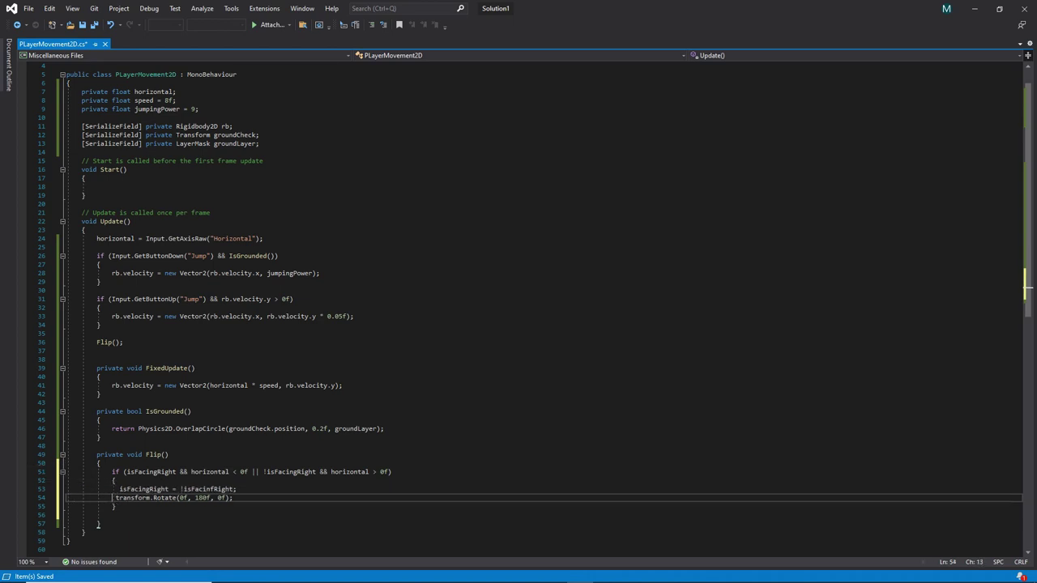
key("ctrl+s")
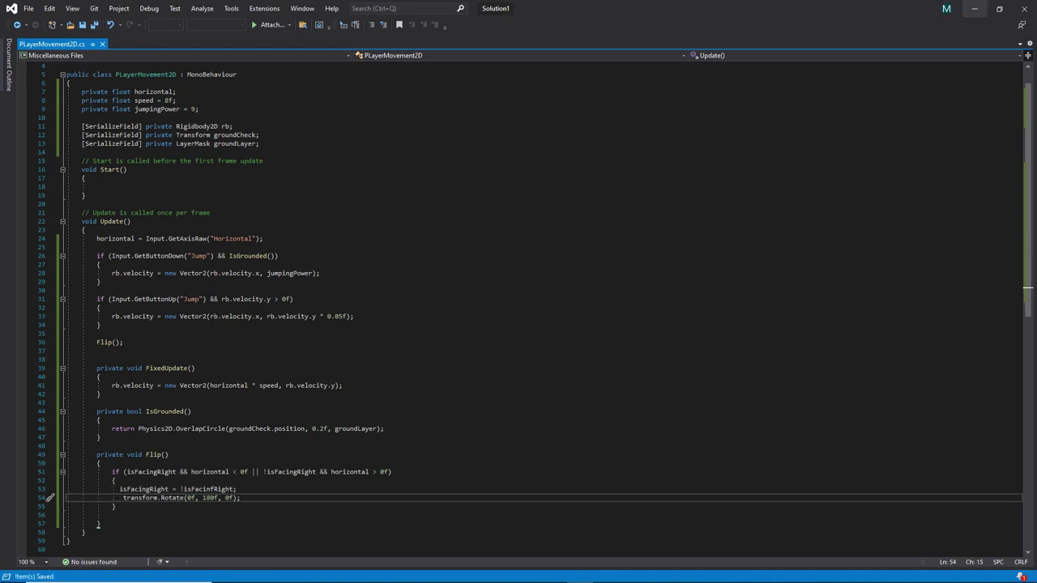
left_click(975, 8)
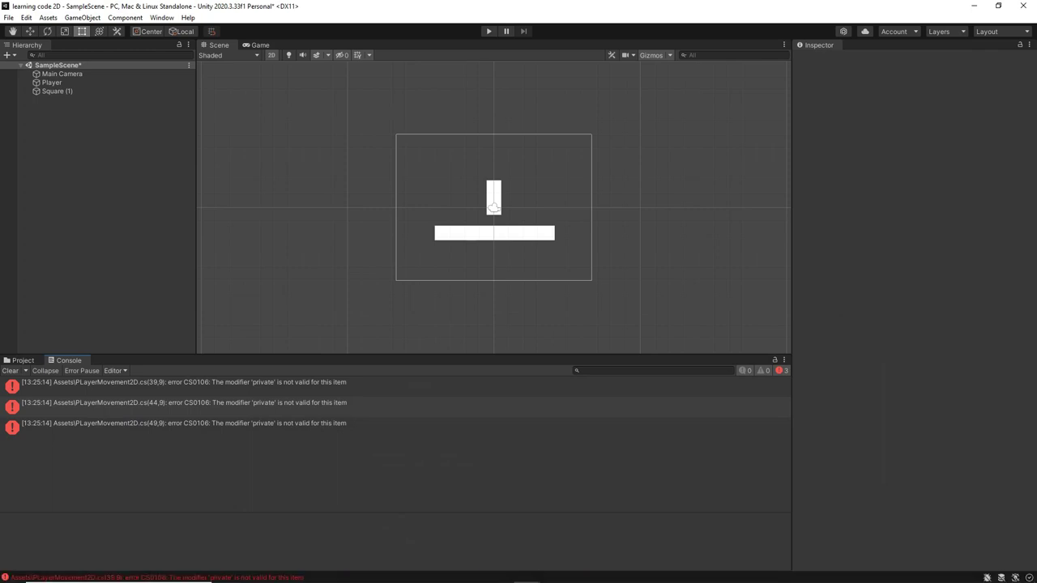
- Declare private bool isFacingRight = true below the jumpingPower field
key("alt+Tab")
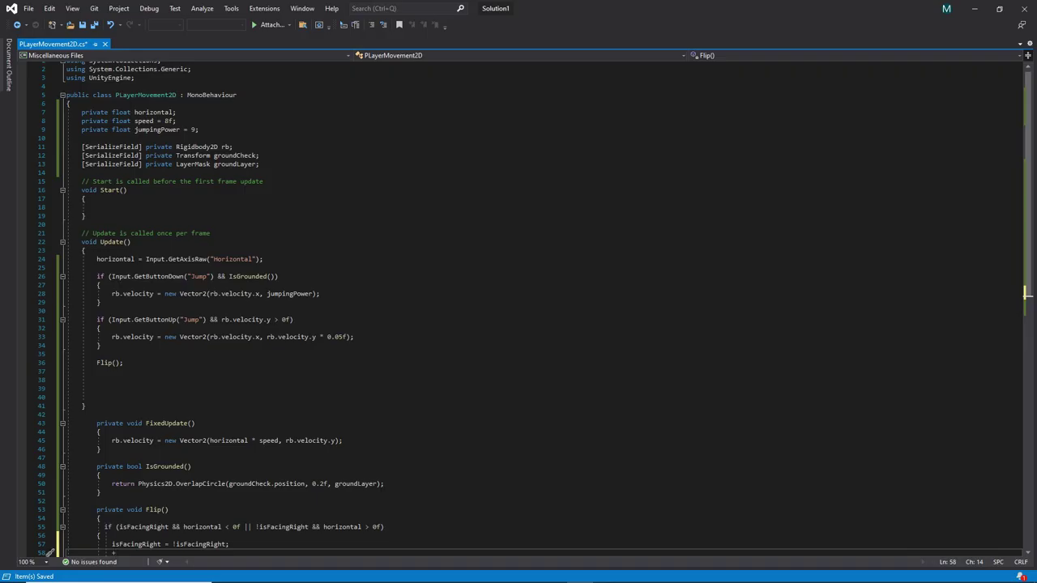
left_click(202, 130)
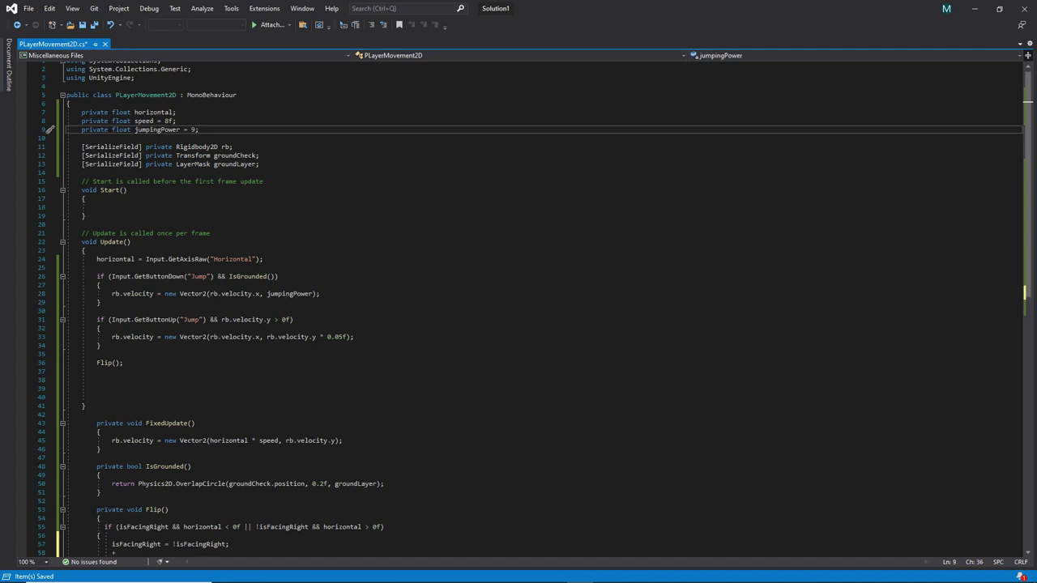
key("Return")
key("Return")
type("pri")
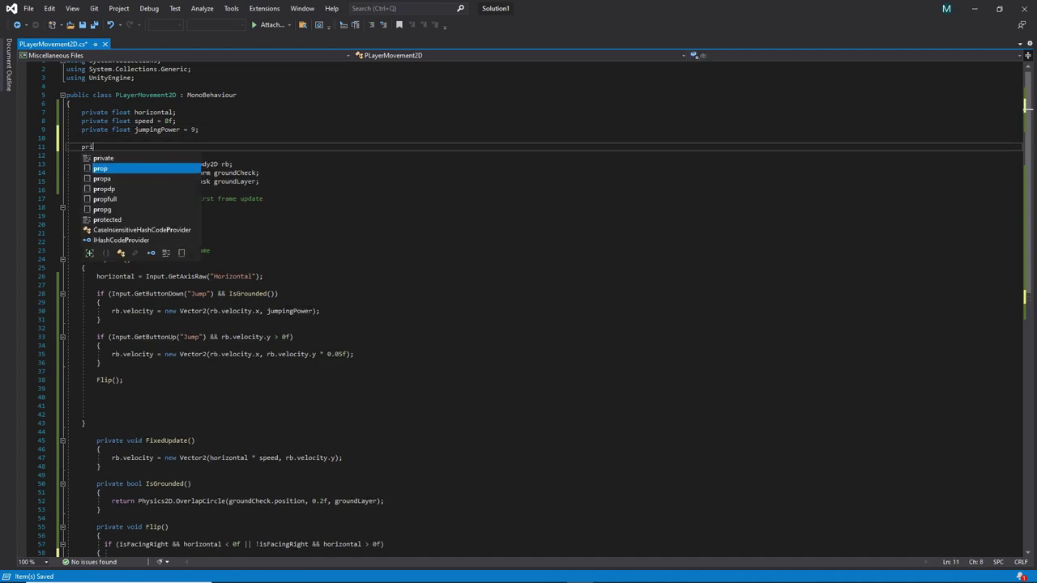
type("vate bool ")
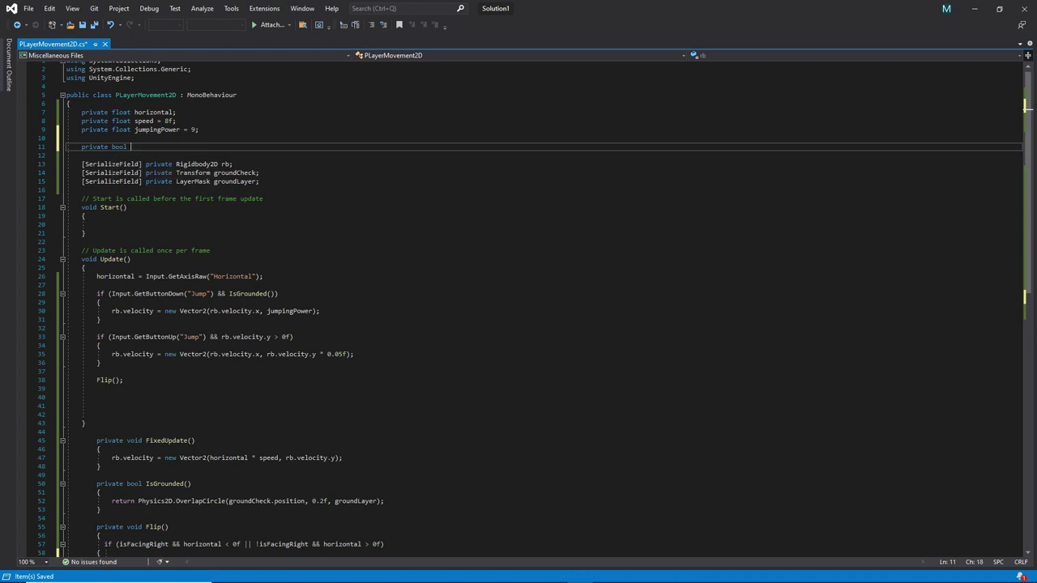
type("IsFacingRig")
type("ht =tru")
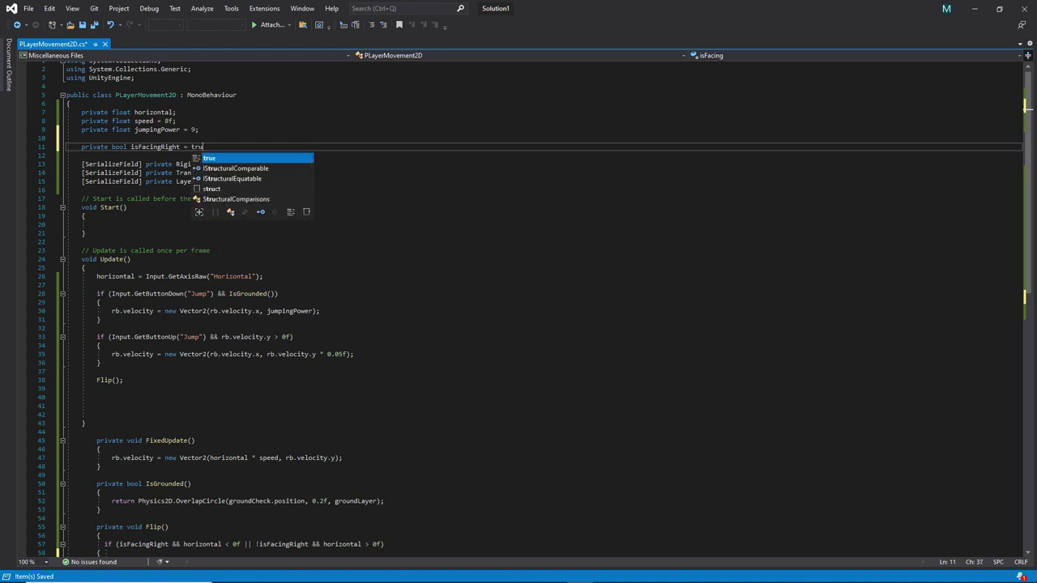
type("e;")
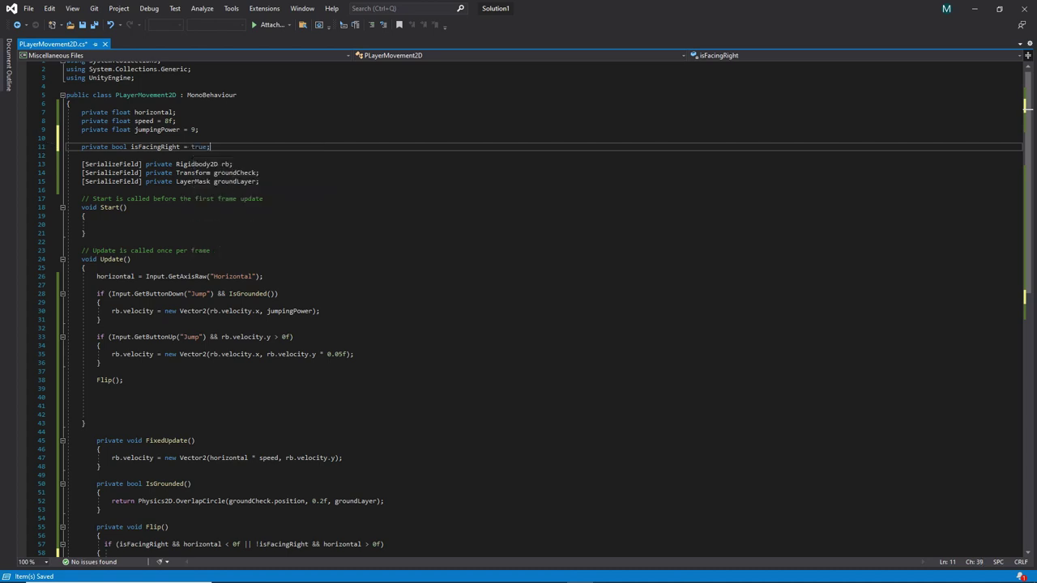
scroll(534, 308, "down", 4)
- Review the Update and Flip code, then check Unity for compile errors
scroll(534, 308, "down", 8)
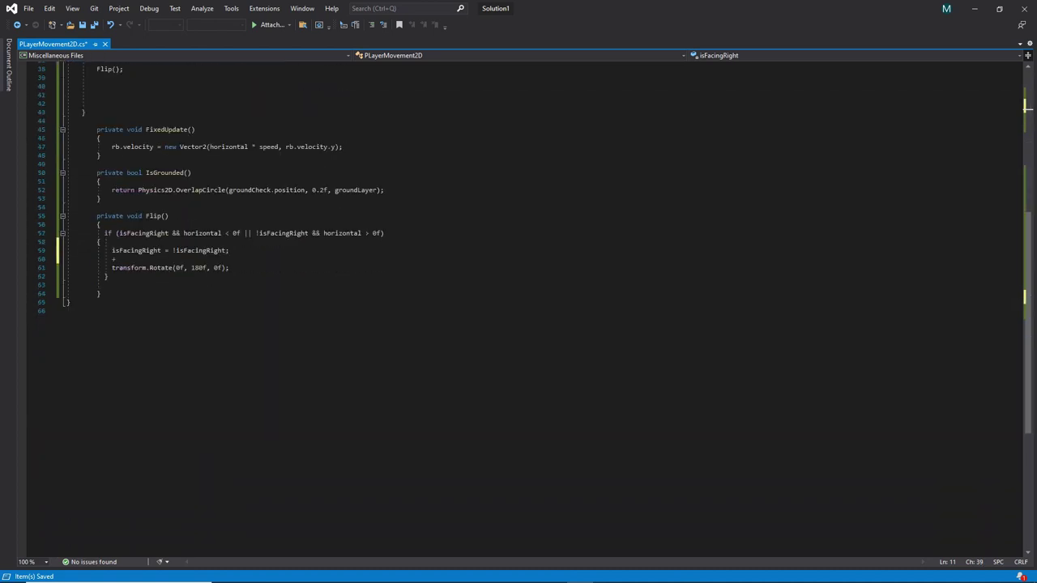
scroll(162, 231, "up", 1)
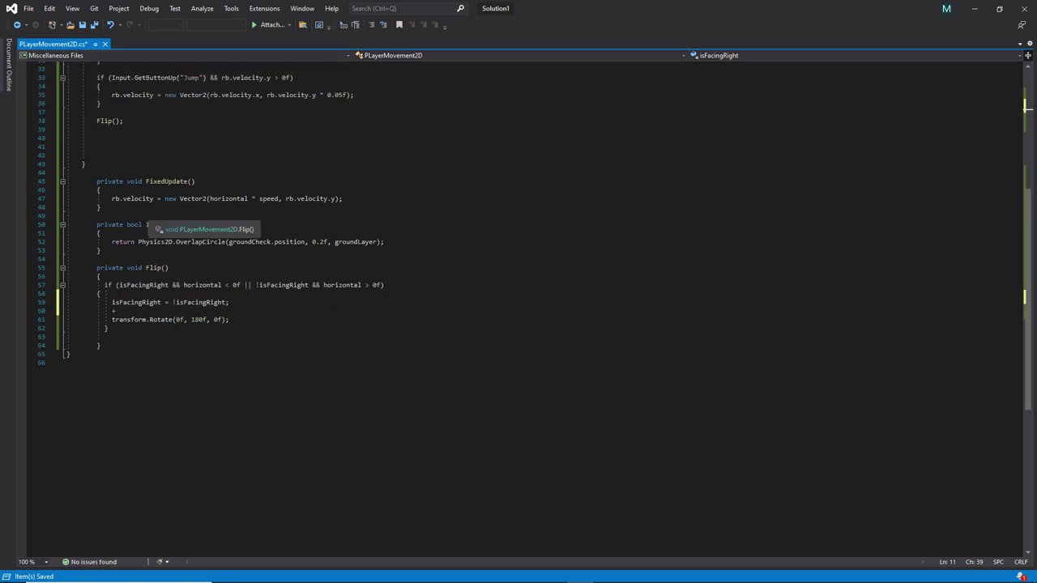
left_click(97, 293)
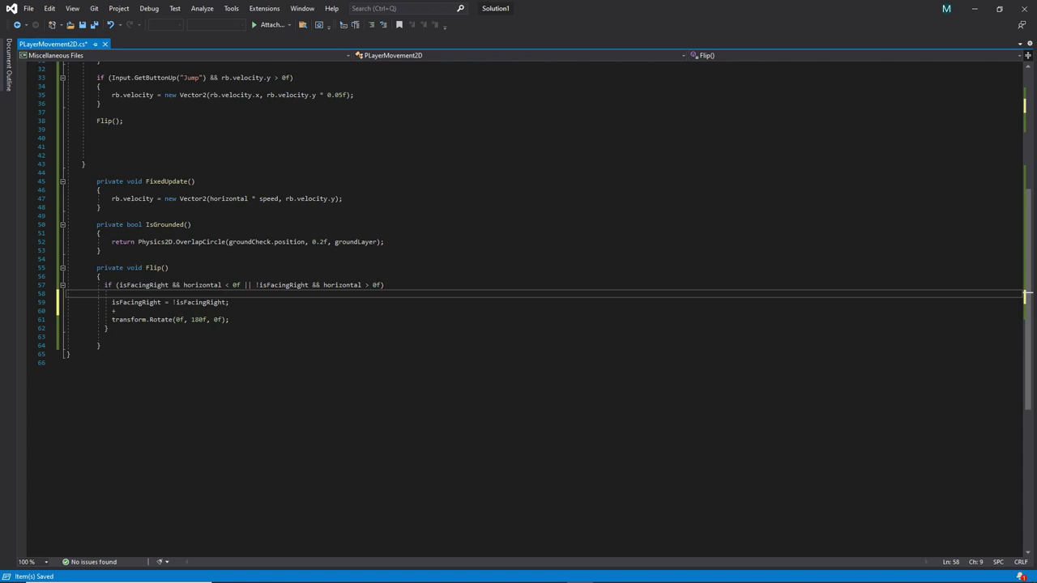
mouse_move(68, 179)
left_mouse_down()
mouse_move(101, 209)
mouse_move(192, 233)
mouse_move(81, 260)
mouse_move(167, 267)
left_mouse_up()
scroll(168, 268, "up", 3)
scroll(169, 269, "up", 1)
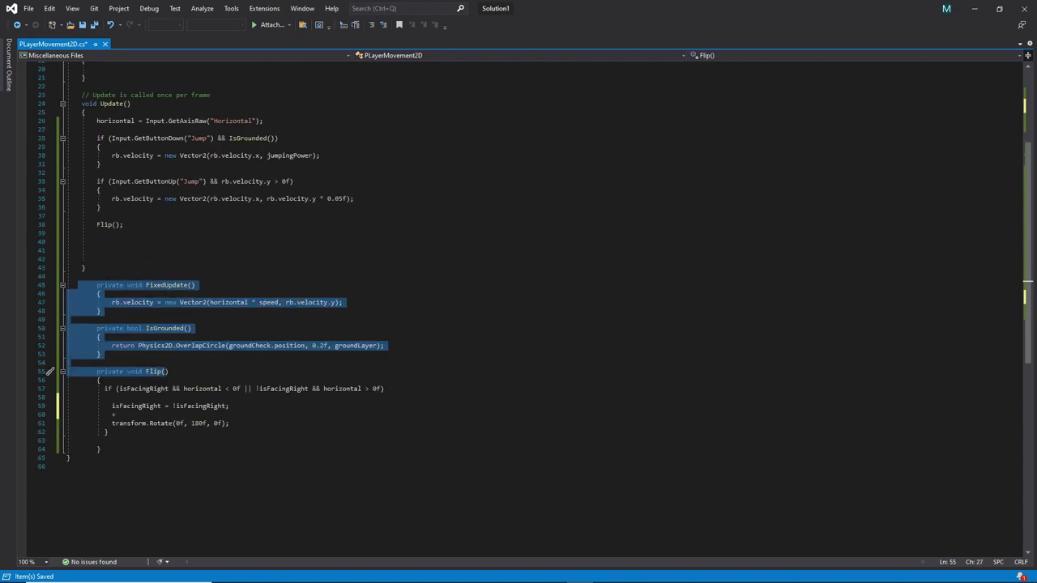
left_click(96, 242)
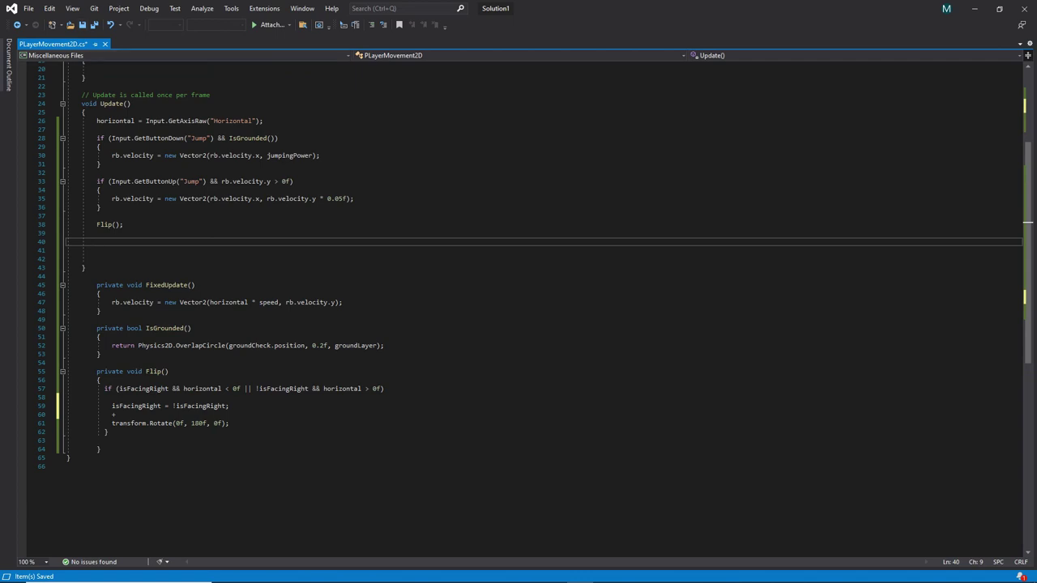
left_click(975, 8)
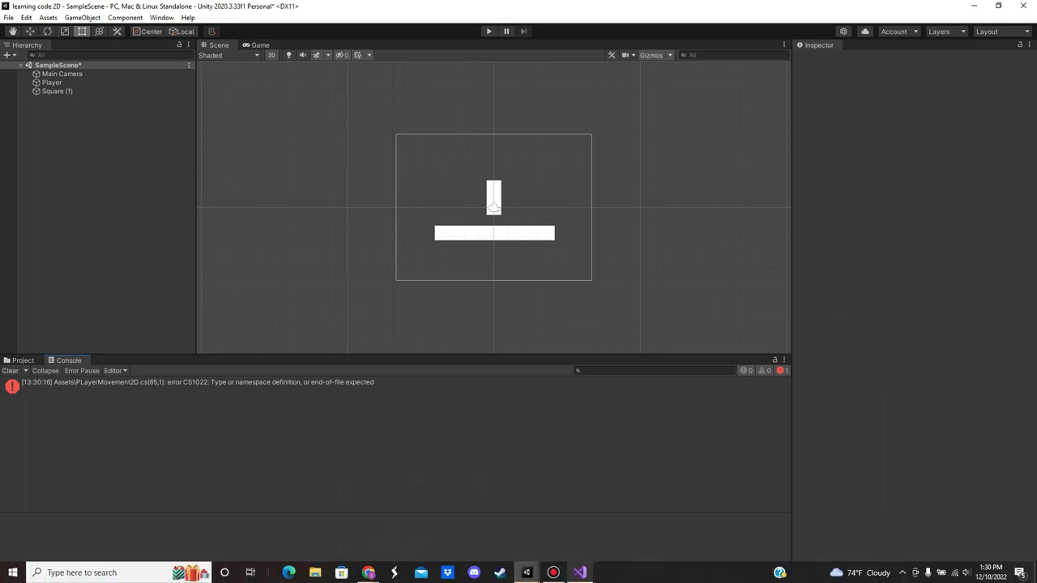
- Delete the stray empty line 63 among the closing braces and save the script
left_click(579, 573)
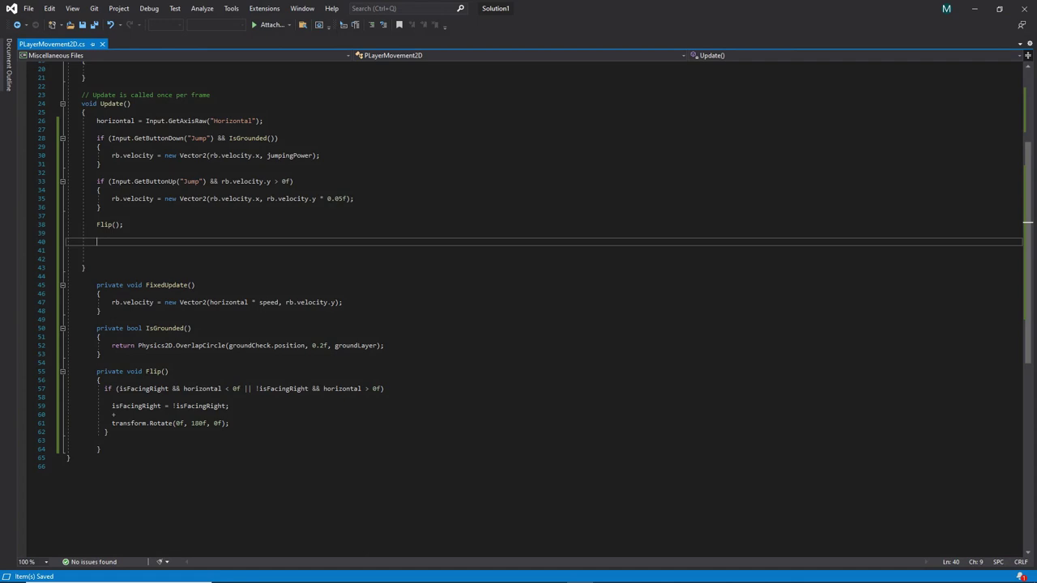
left_click(81, 440)
key("BackSpace")
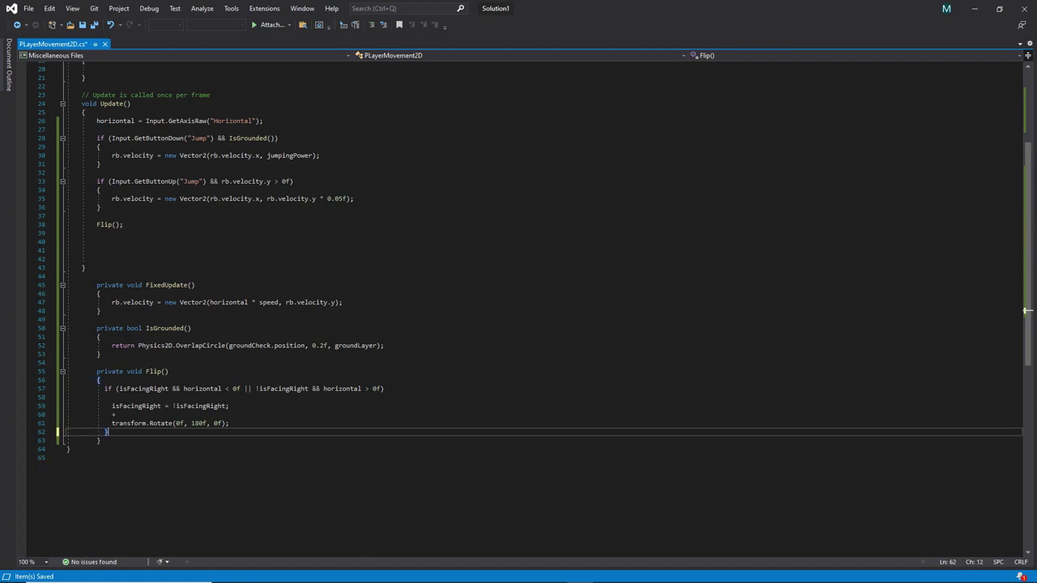
left_click(66, 440)
key("BackSpace")
key("ctrl+z")
key("ctrl+s")
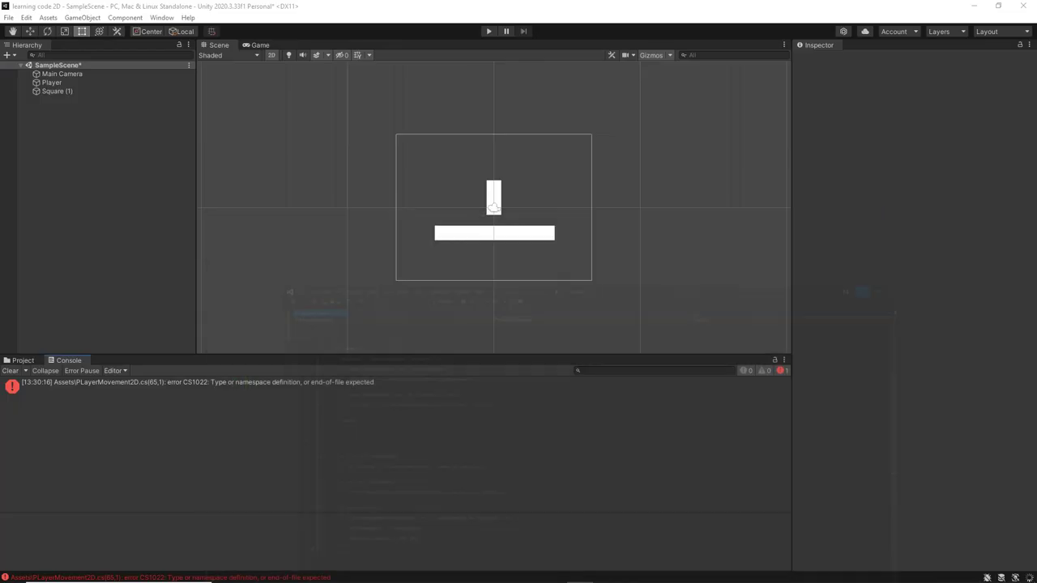
left_click(975, 8)
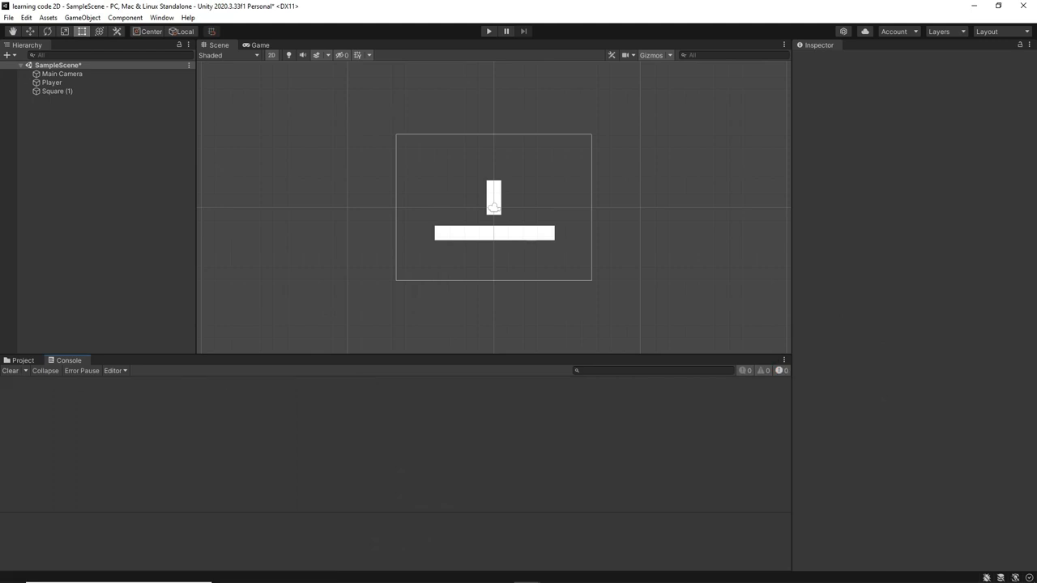
- Attach PlayerMovement2D and a Rigidbody 2D to Player, assigning it to the Rb field
left_click(22, 359)
left_click(51, 82)
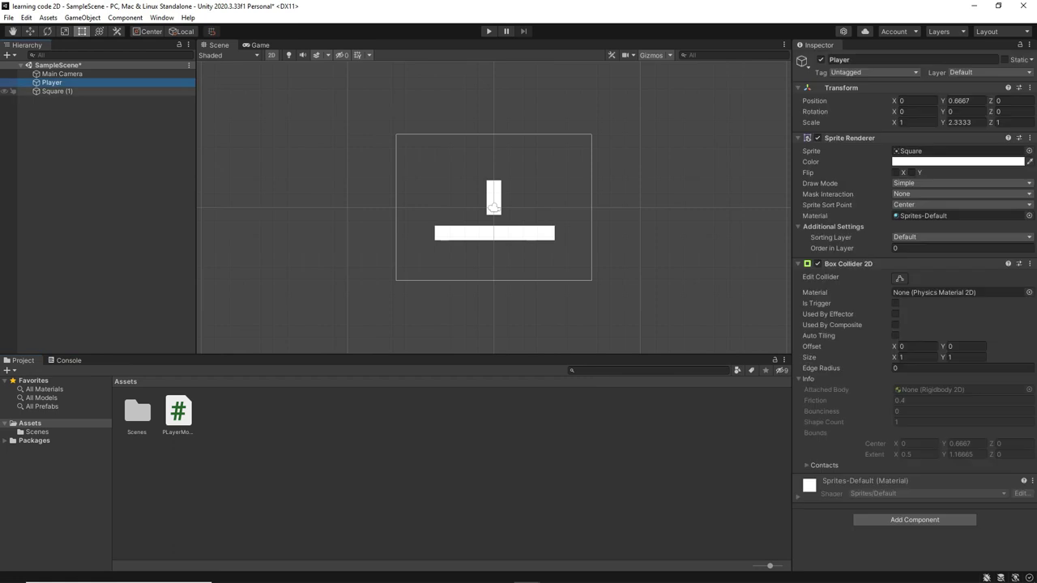
left_click_drag(178, 412, 914, 486)
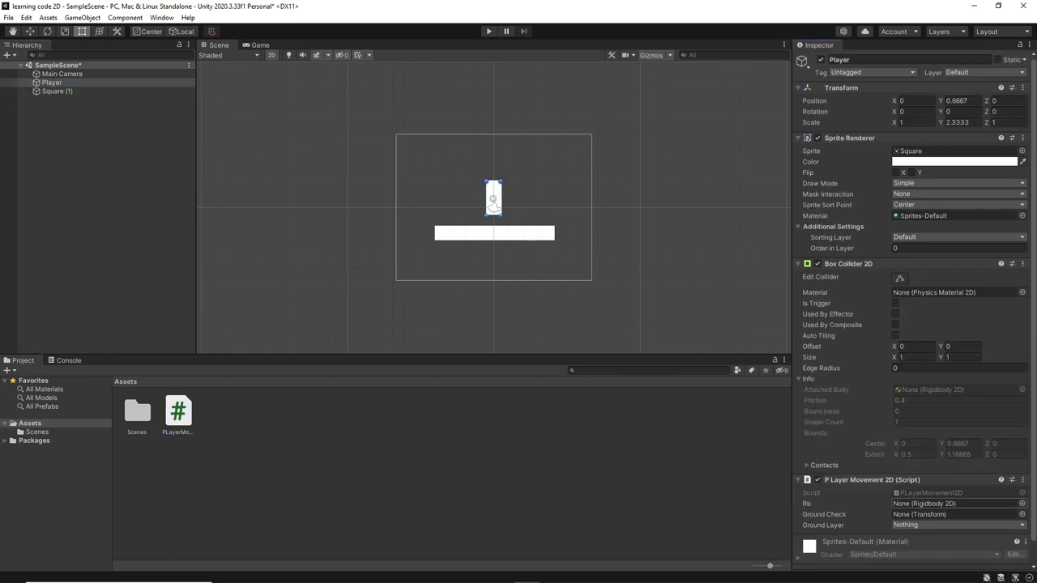
scroll(911, 518, "down", 1)
left_click(910, 559)
type("box")
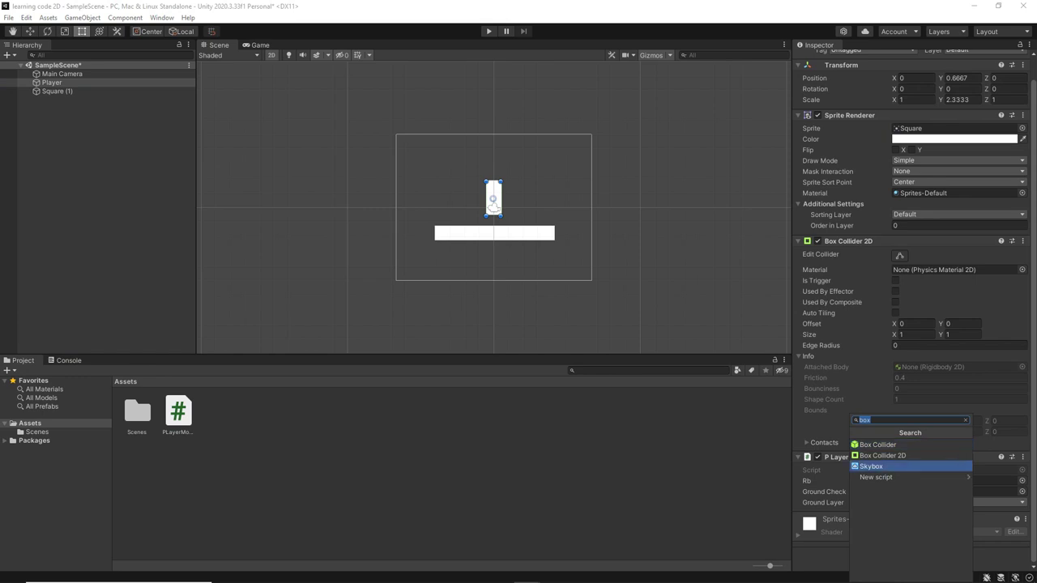
type("ri")
key("Up")
key("Return")
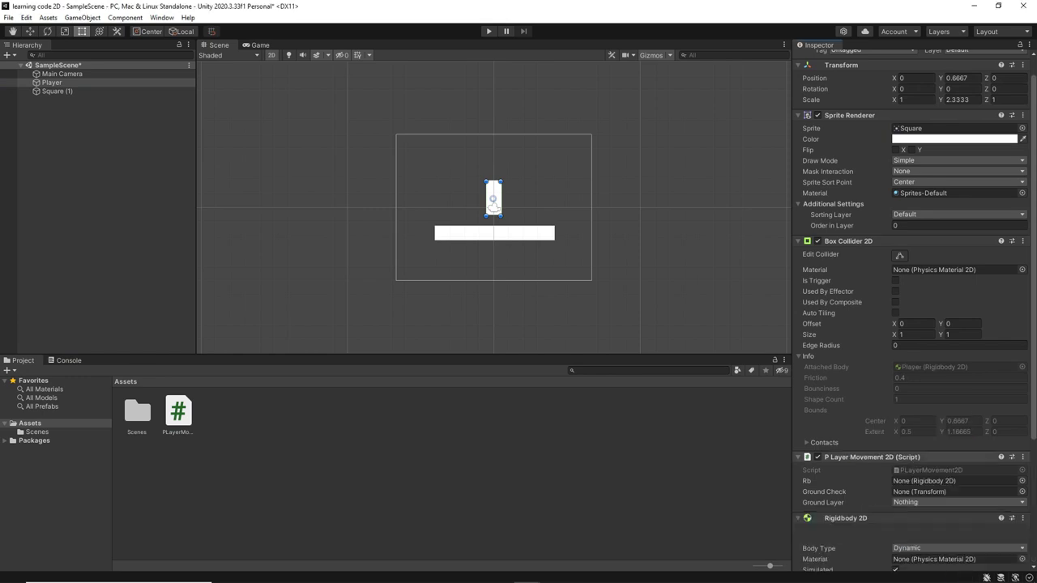
left_click_drag(954, 481, 954, 481)
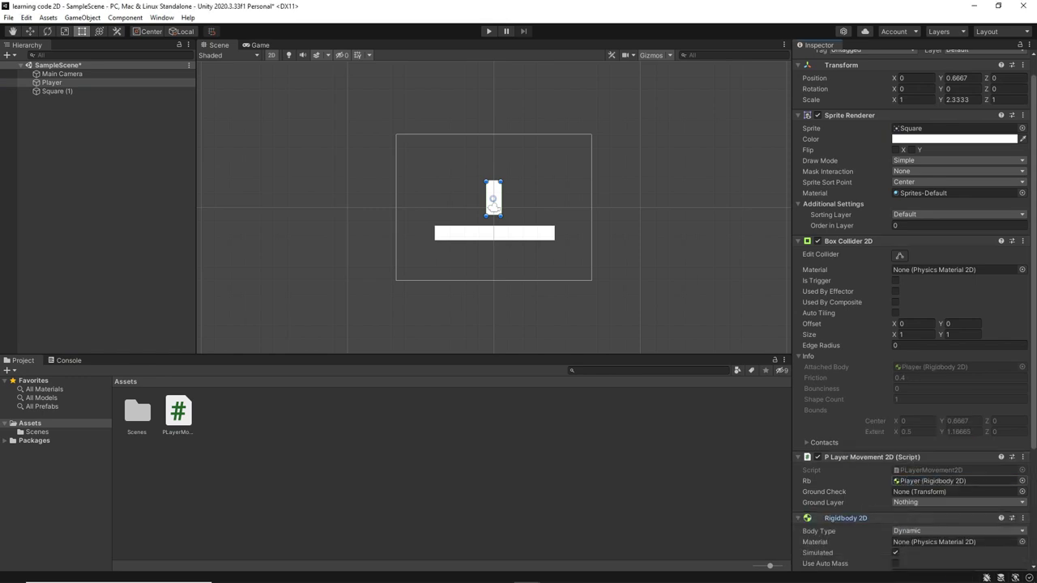
- Create an empty child groundCheck under Player and assign it to the Ground Check field
right_click(51, 83)
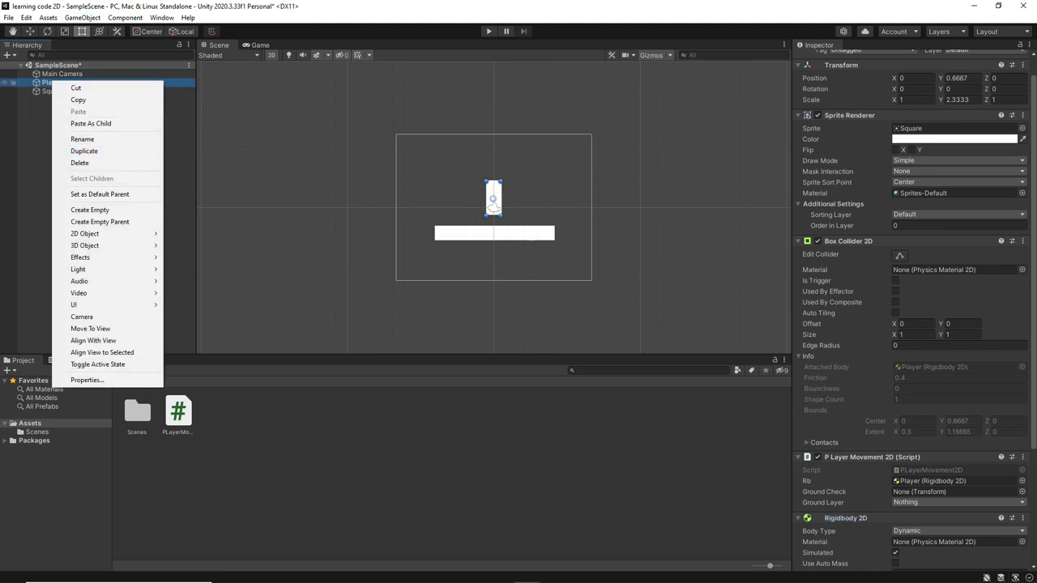
left_click(90, 209)
type("g")
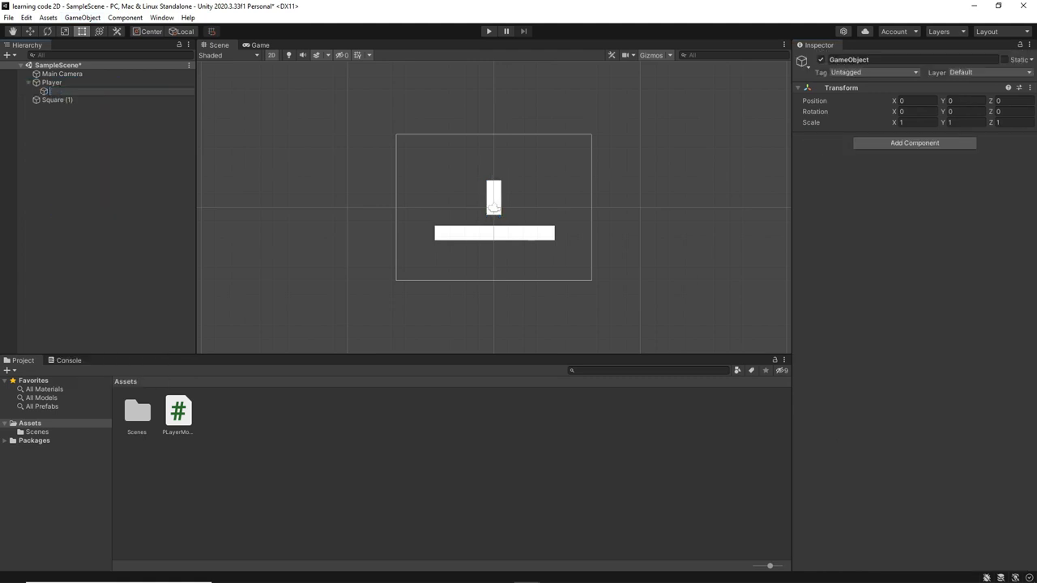
type("round")
type("Check")
key("Return")
key("Up")
key("Down")
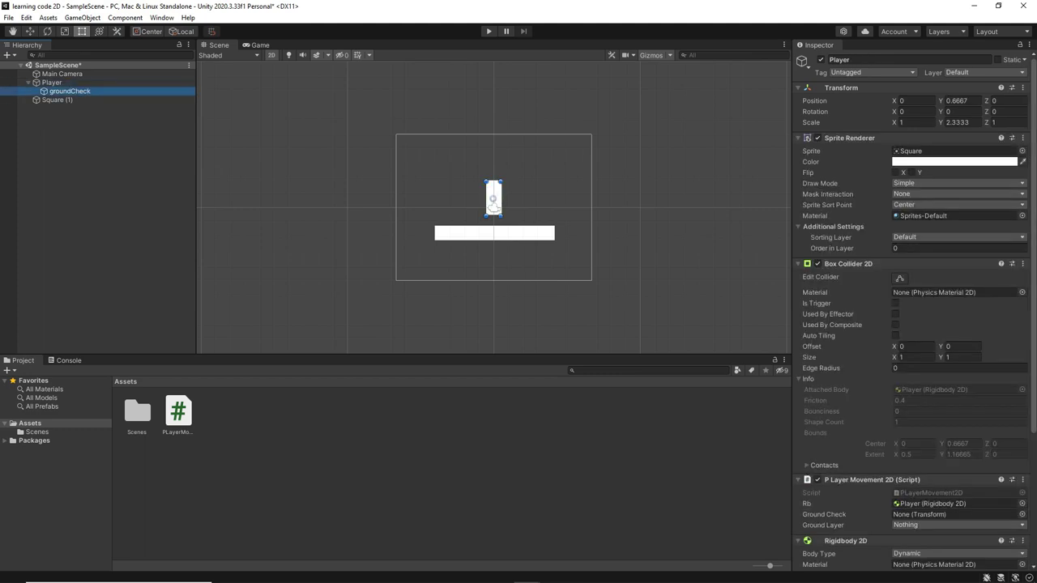
left_click_drag(69, 91, 956, 514)
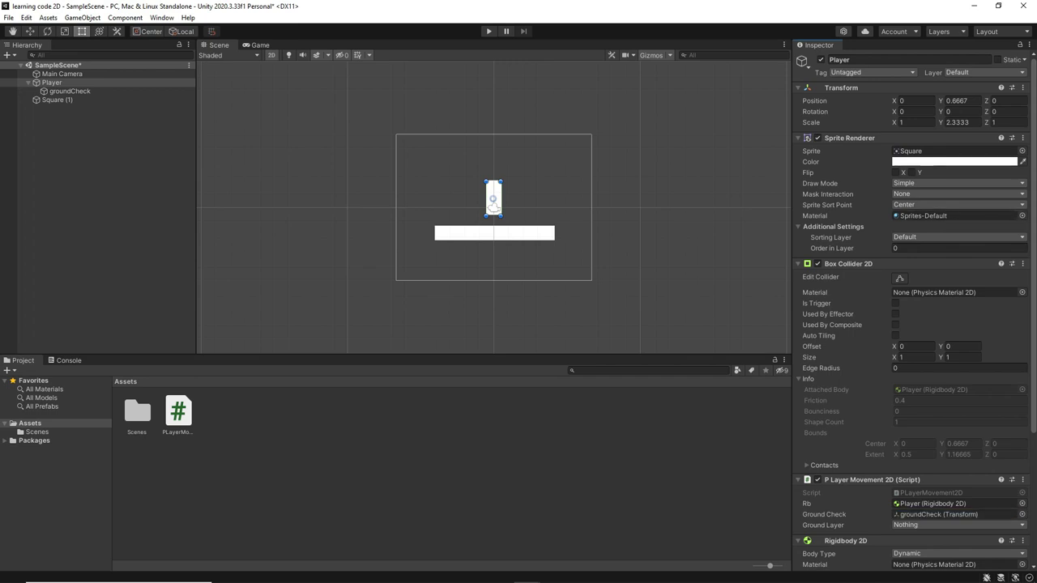
left_click(958, 72)
- Add a 'ground' layer, set Player's Ground Layer to ground, and run a quick play test
left_click(964, 148)
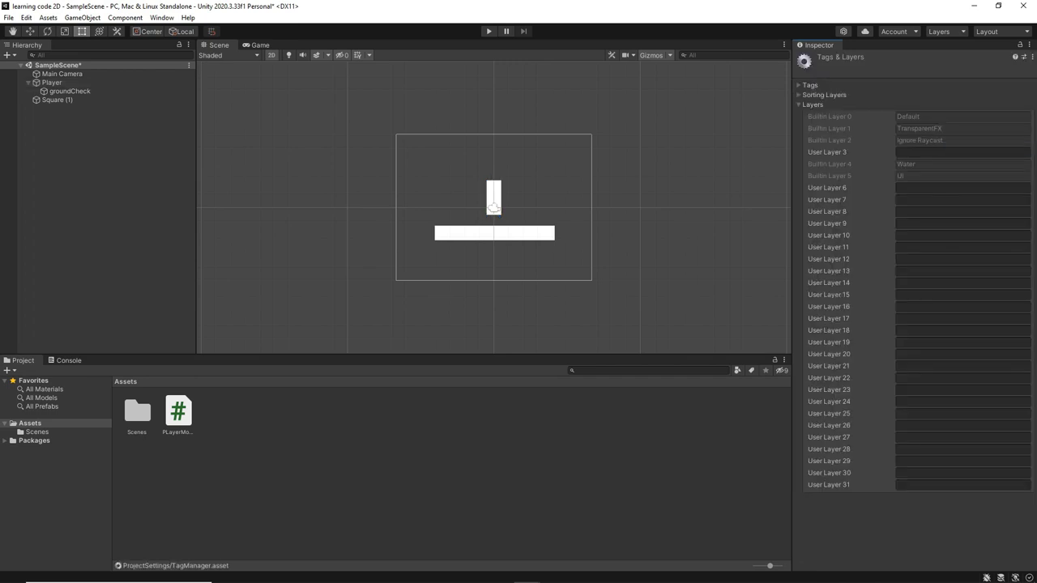
type("ground")
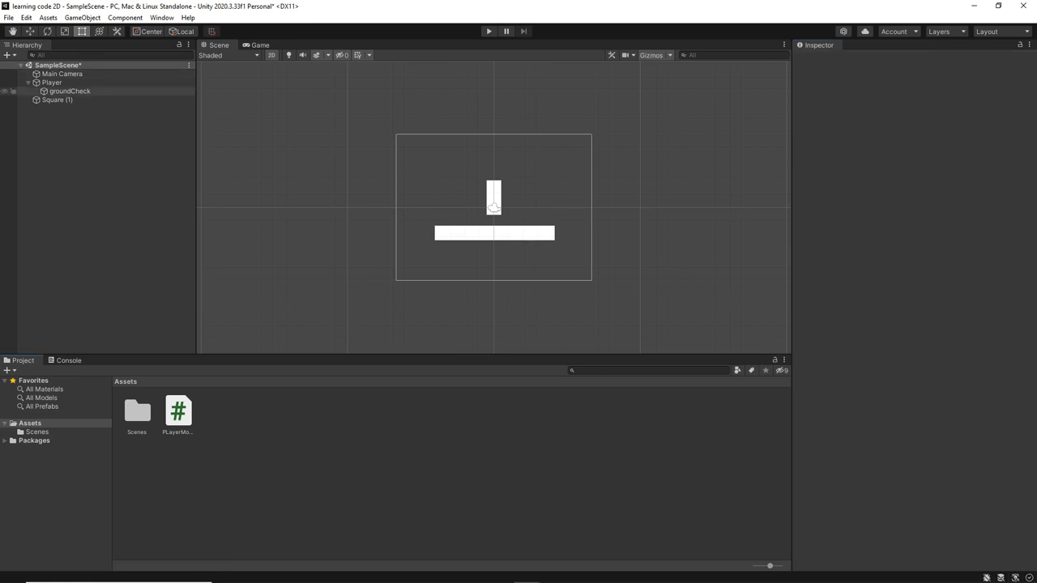
left_click(70, 90)
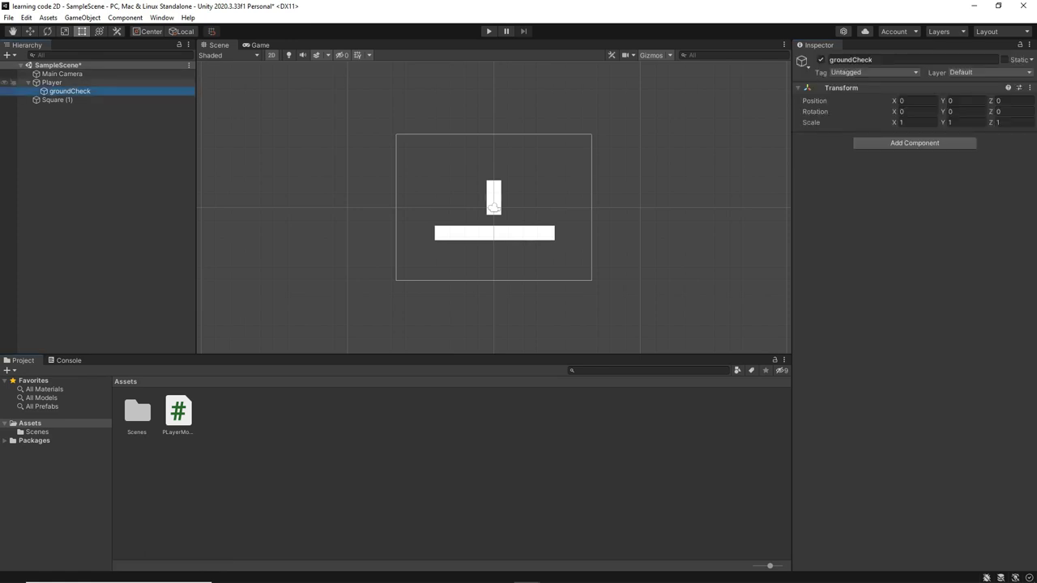
left_click(51, 82)
left_click(956, 525)
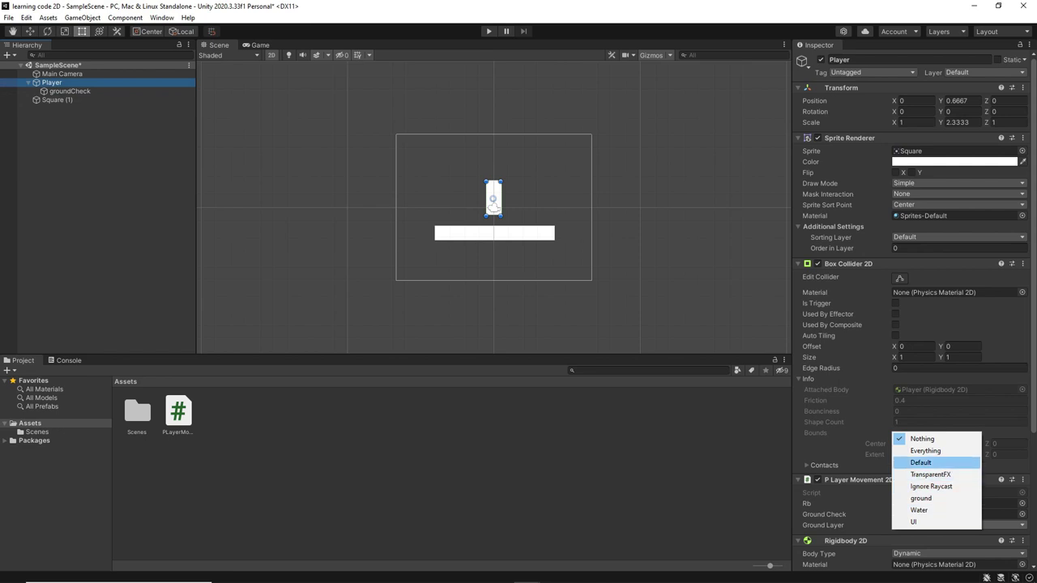
left_click(916, 499)
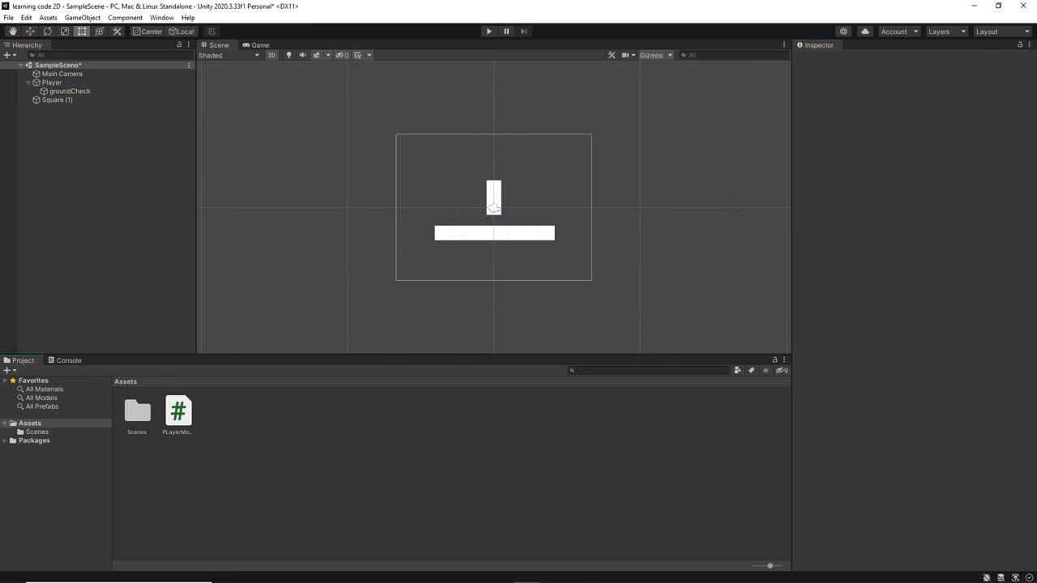
key("ctrl+p")
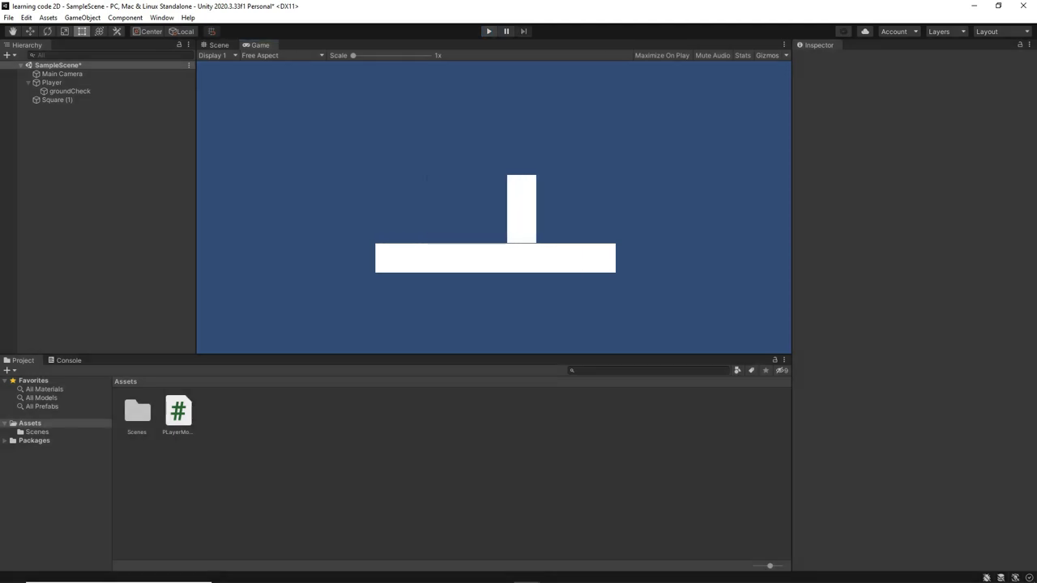
key("ctrl+p")
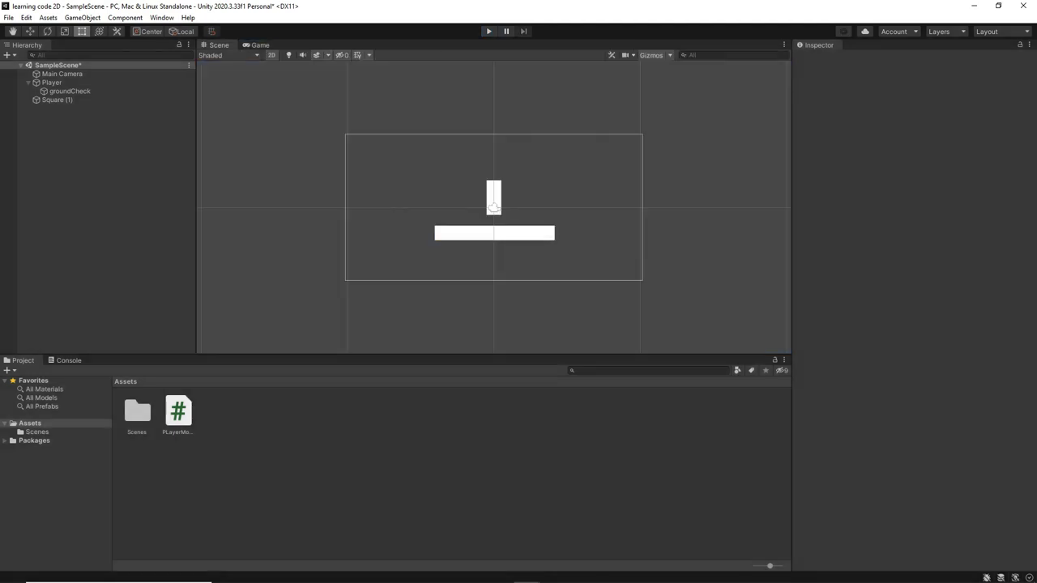
- Create a MouseLook C# script in Assets and open it in Visual Studio
right_click(249, 420)
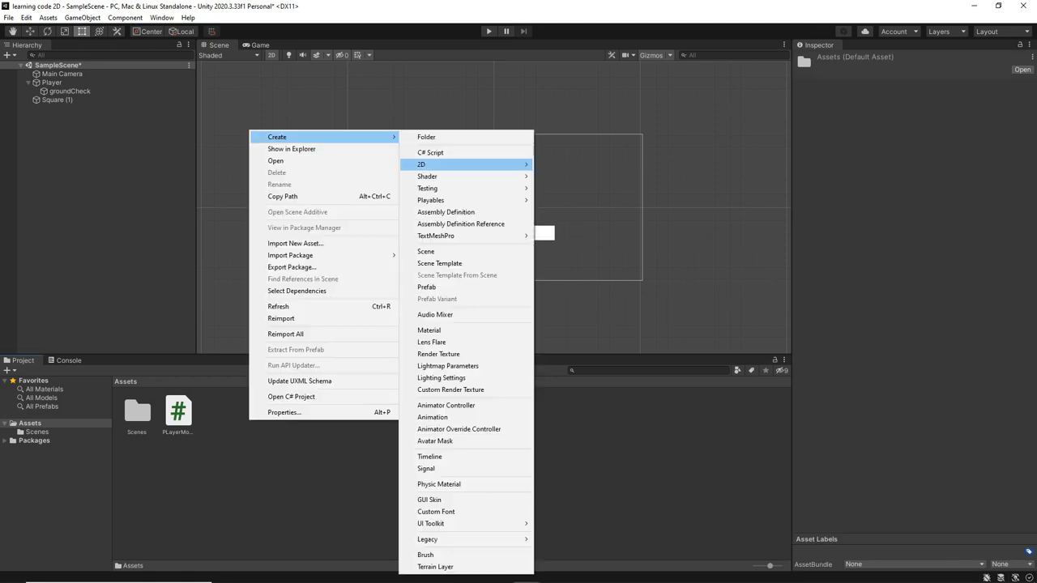
left_click(430, 152)
type("mova")
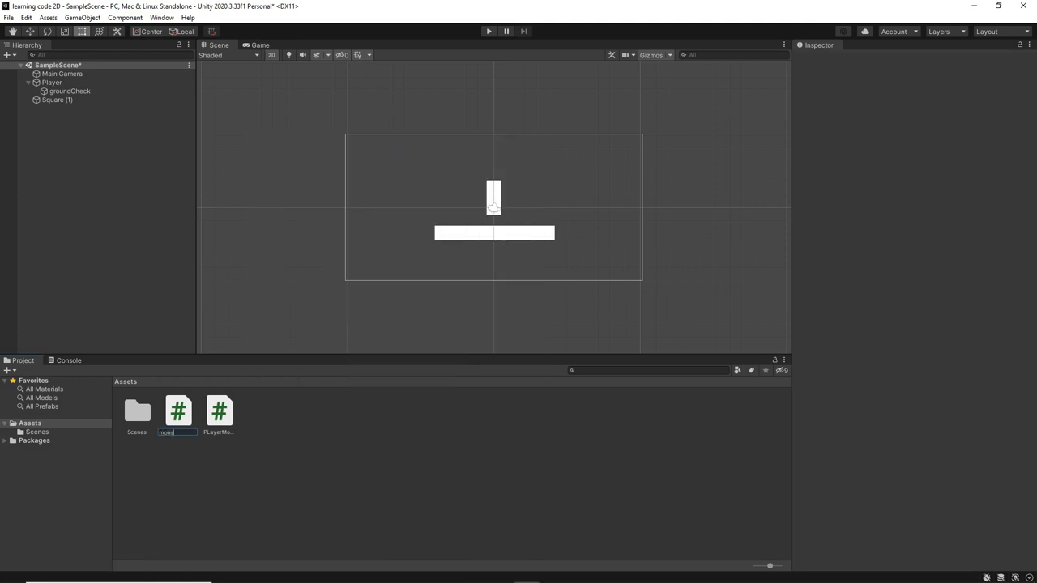
type("Loo")
key("BackSpace")
type("M")
key("Return")
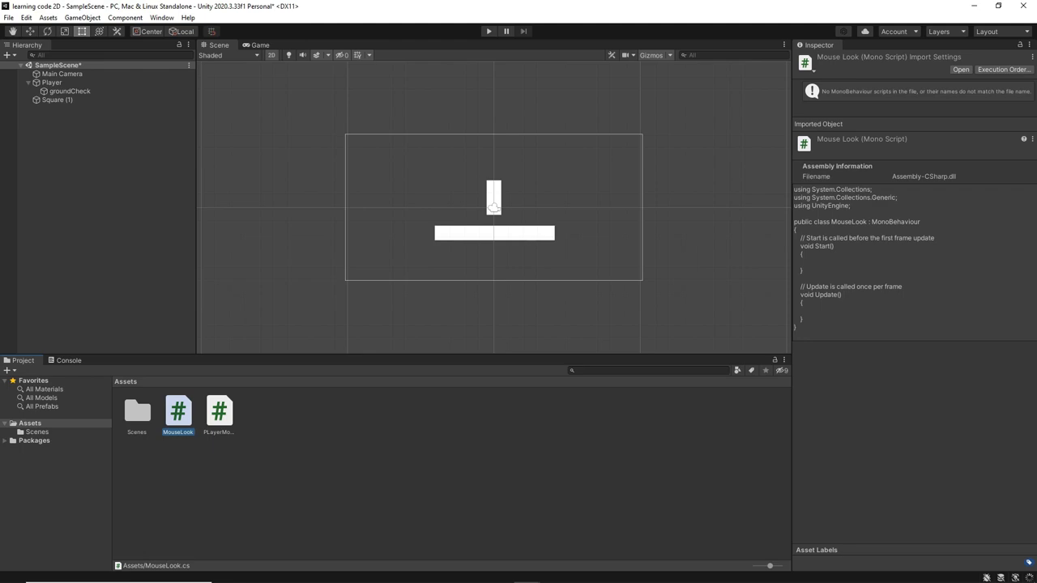
key("Return")
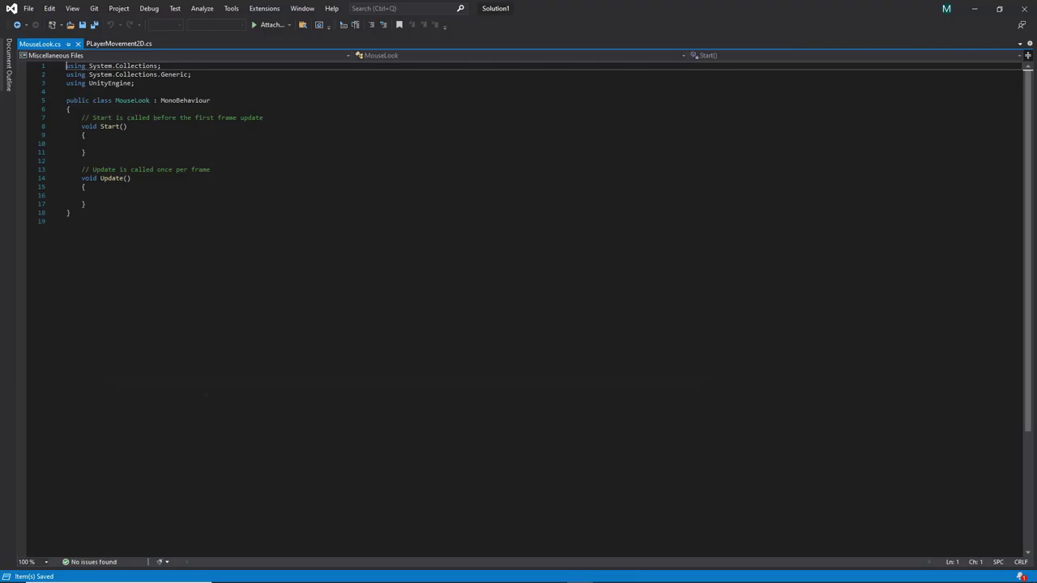
- In Update, set transform.position to new Vector3(player.x, player.y, transform.position.z)
left_click(97, 196)
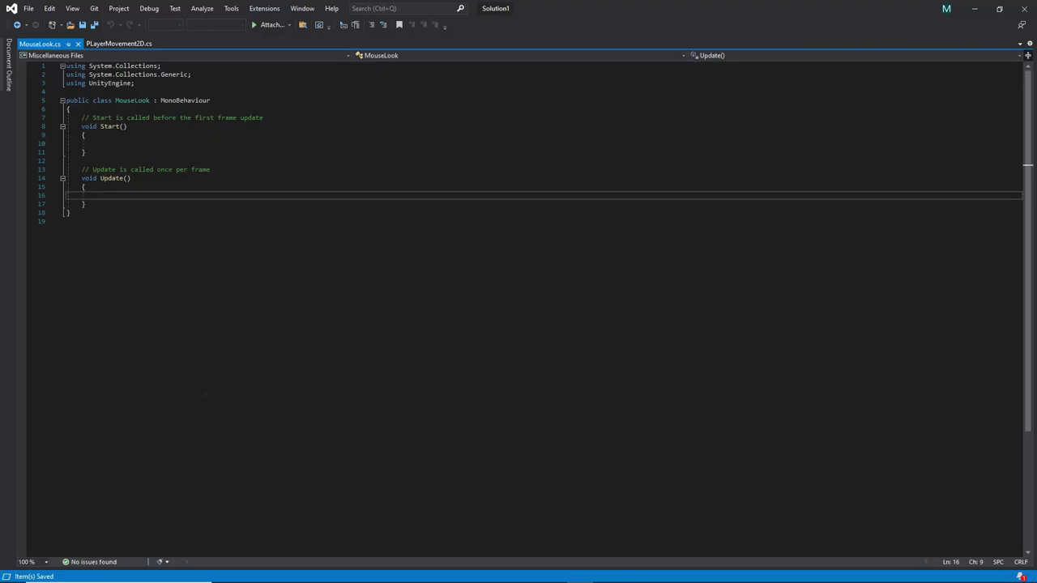
type("te")
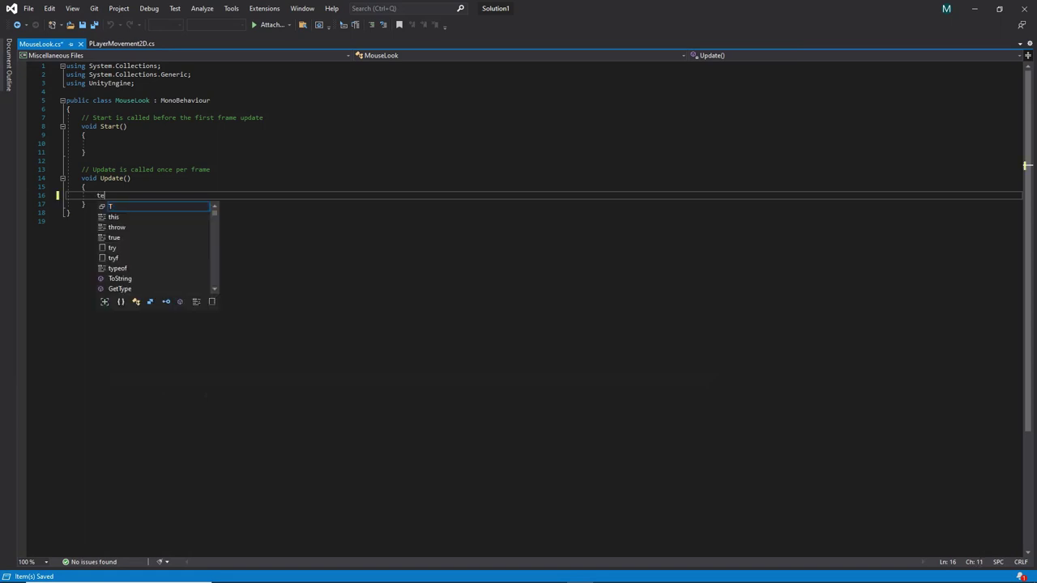
type("ansform")
type(".posirti")
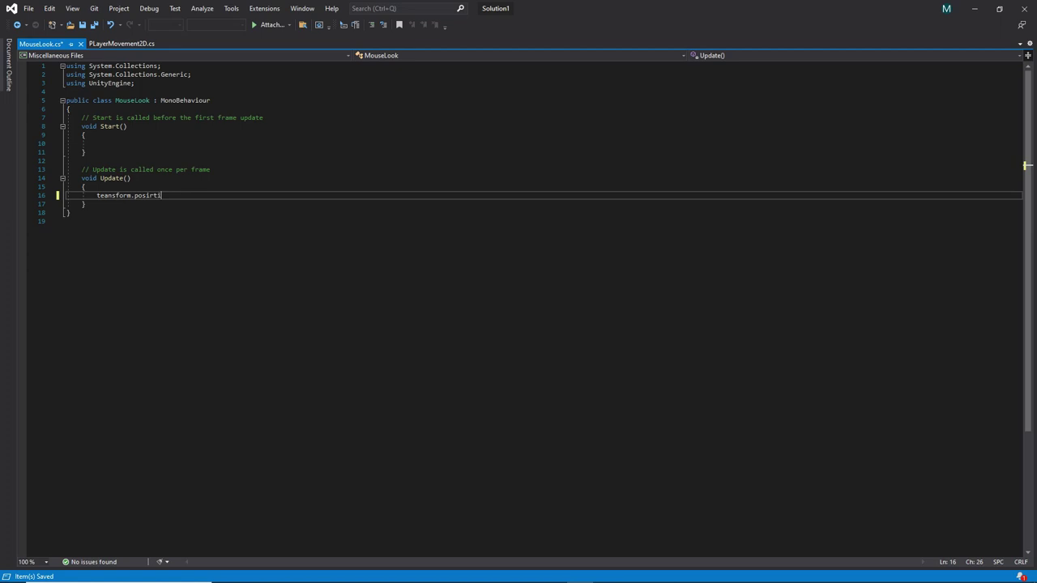
key("BackSpace")
key("BackSpace")
key("BackSpace")
key("BackSpace")
type("os")
type("ti")
key("BackSpace")
key("BackSpace")
key("BackSpace")
key("BackSpace")
type("itio")
type("n = new ")
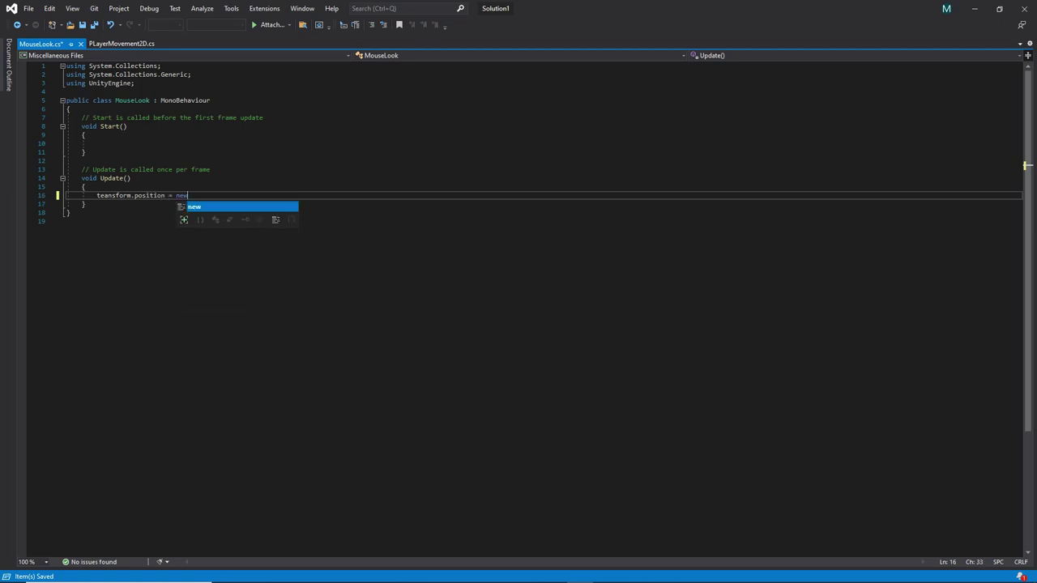
type("Vector")
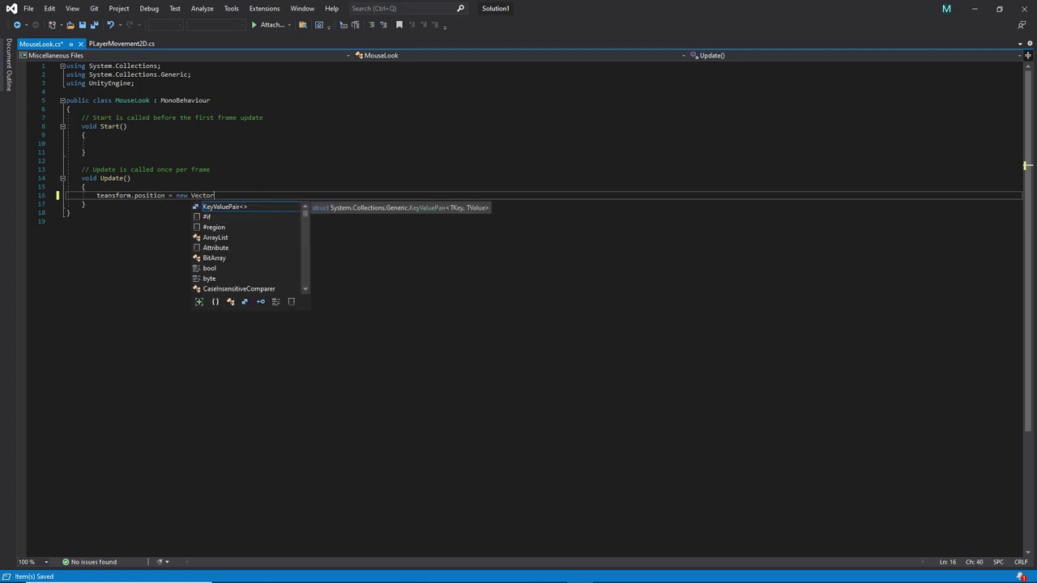
type("3(")
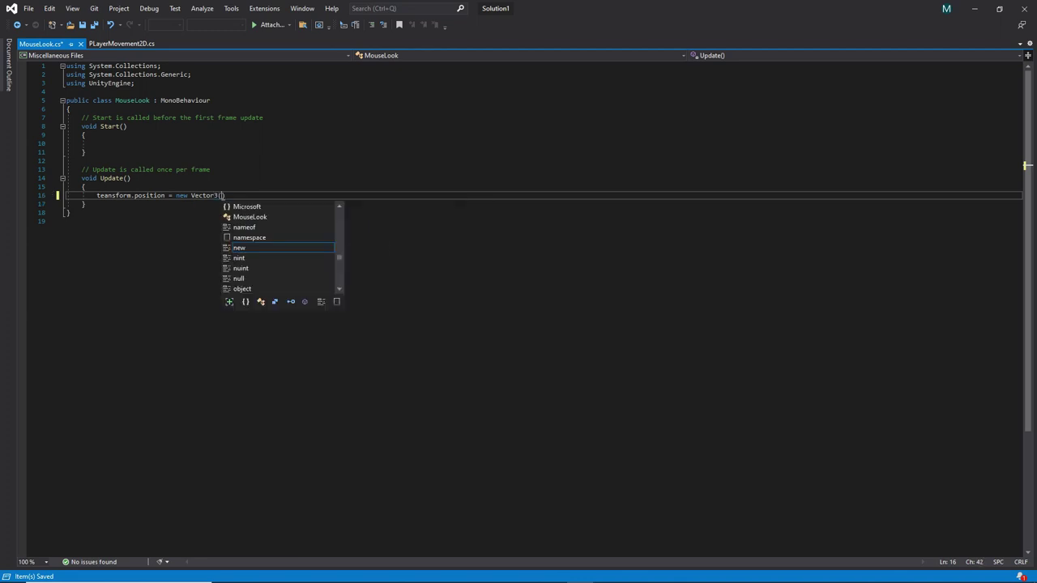
type("Pla")
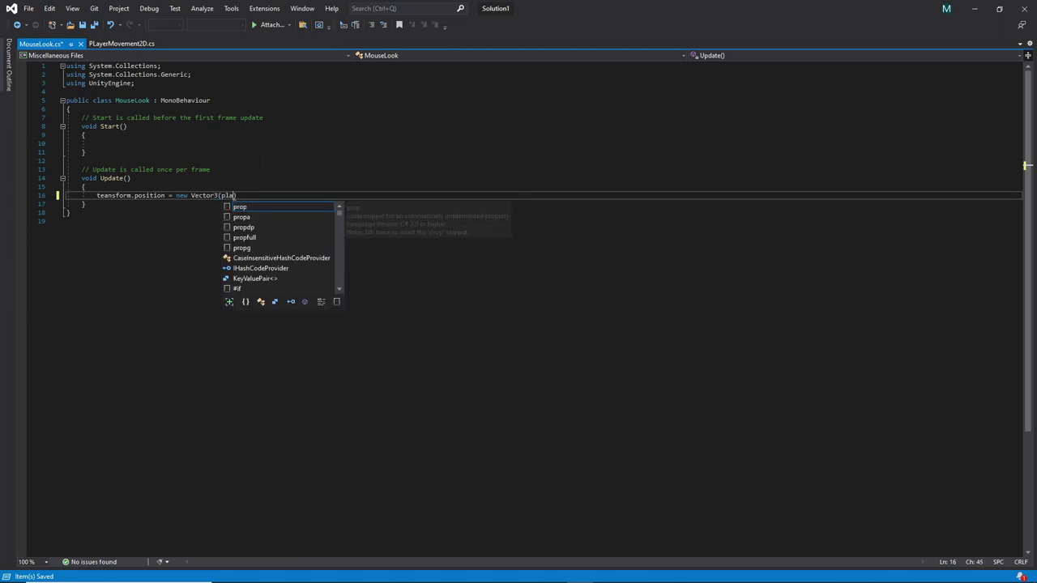
type("yer.tran")
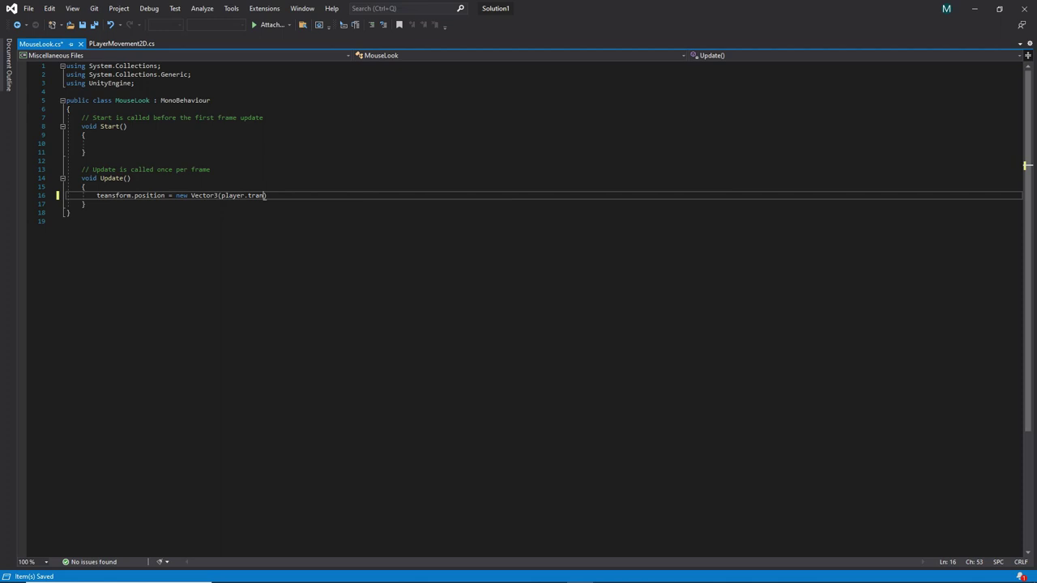
type("sform.p")
type("osti")
key("BackSpace")
key("BackSpace")
type("itio")
type("n")
type(".x,")
type("player")
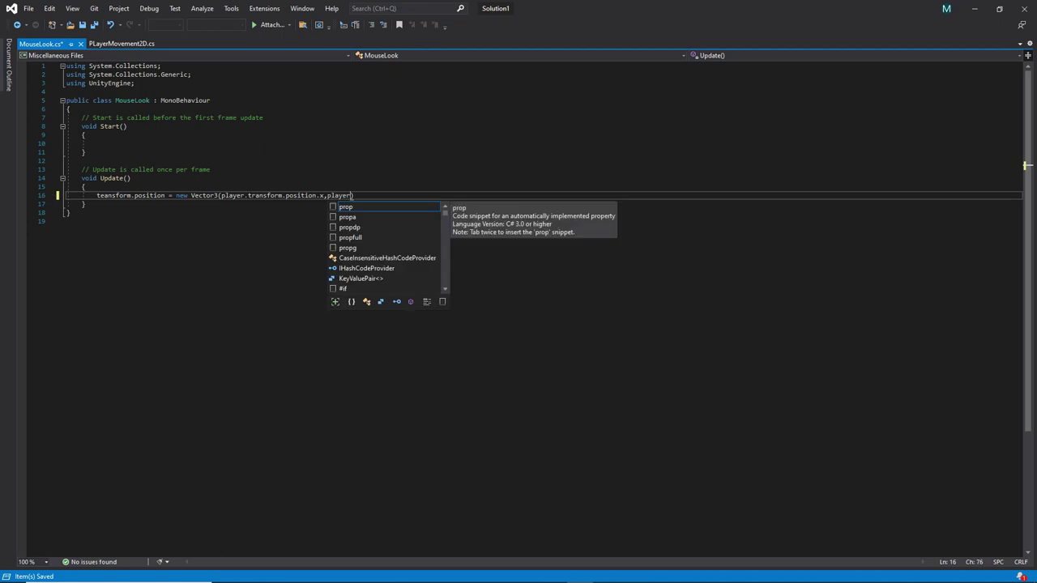
type(".trans")
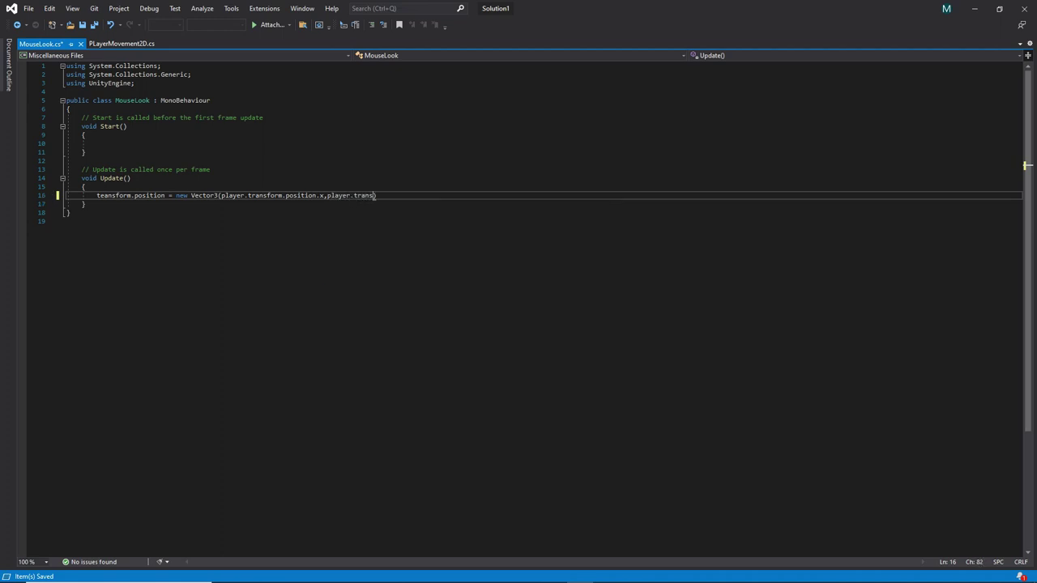
type("form")
type(".posiio")
type("n.")
type("y")
type("i")
type(", trans")
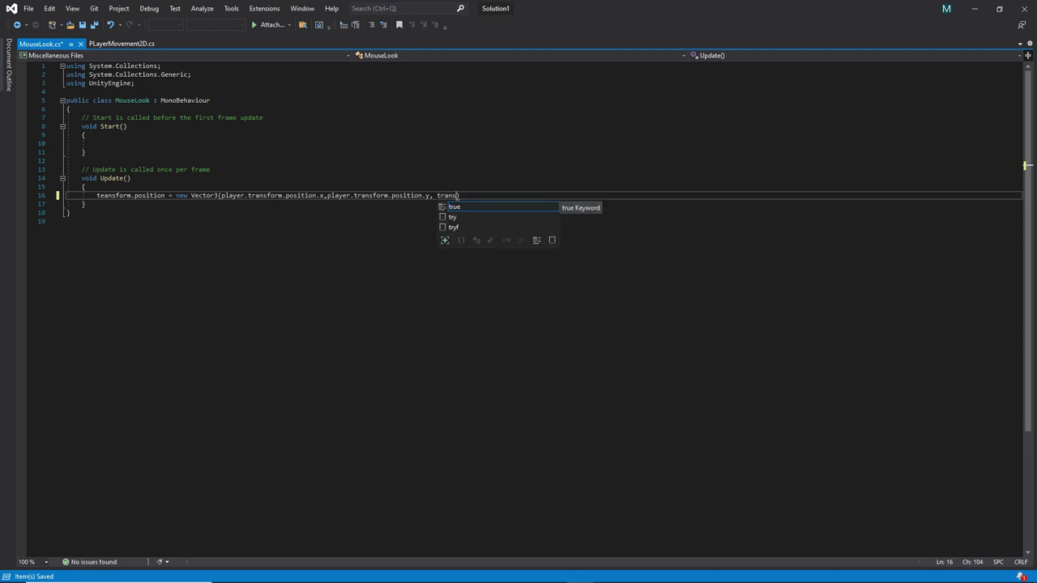
type("form")
type(".position")
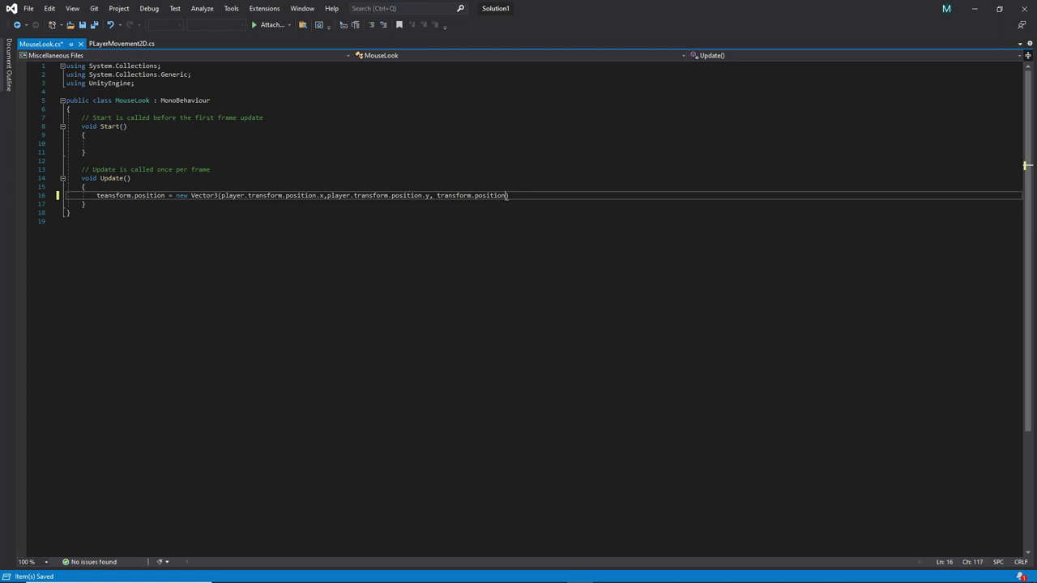
type(".z)")
type(";")
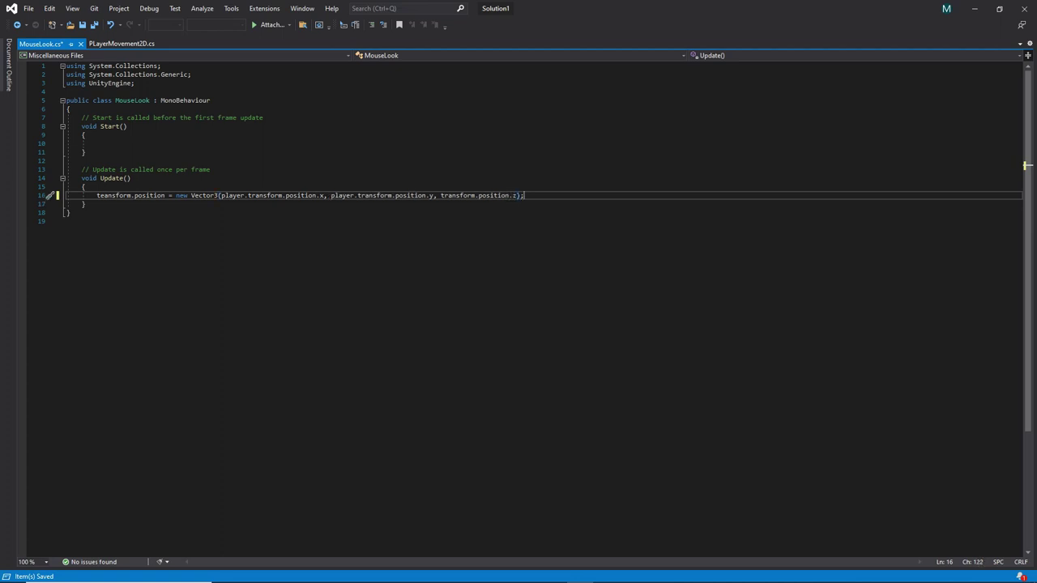
key("Up")
key("Up")
key("Up")
key("Return")
key("Return")
key("Up")
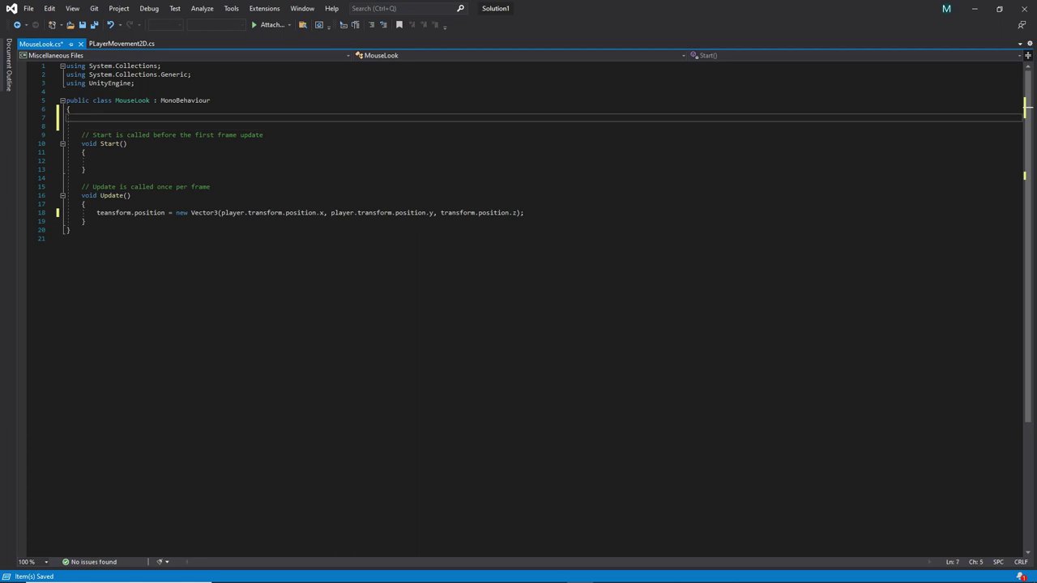
- Add a 'public GameObject player;' field to MouseLook and save the script
type("public ")
type("GameOb")
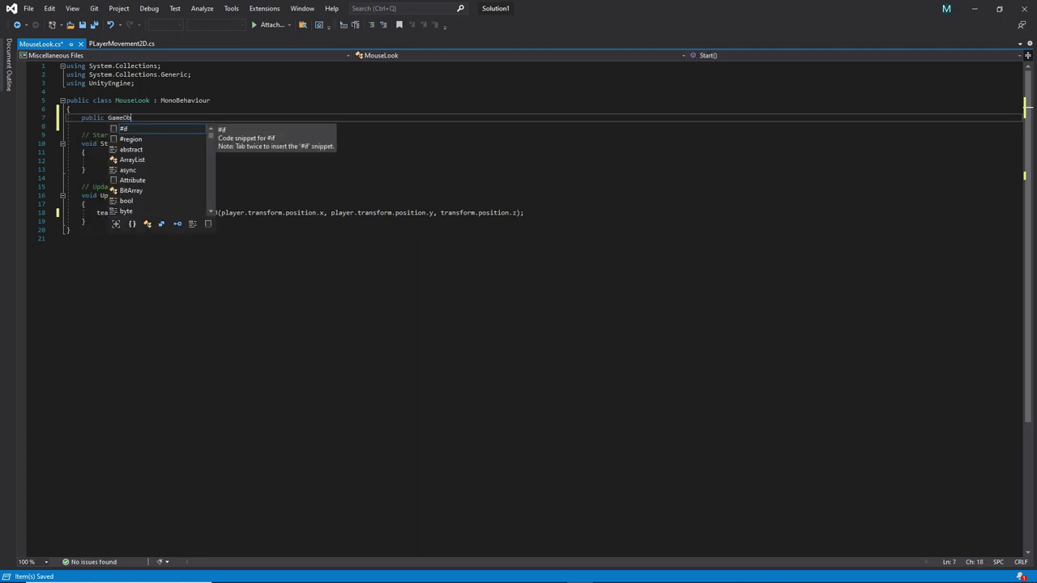
type("hect")
key("Home")
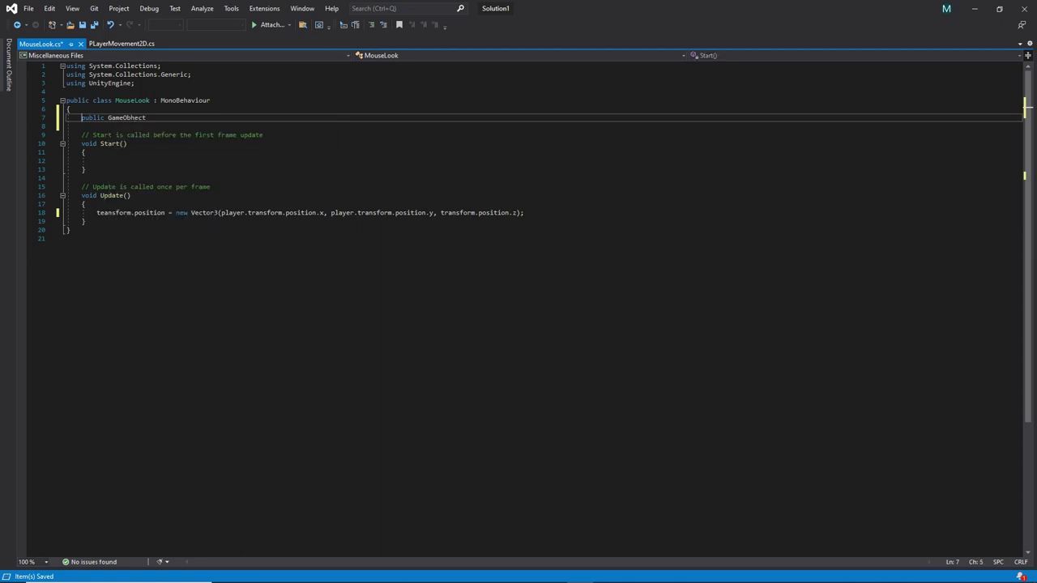
key("End")
key("BackSpace")
key("BackSpace")
type("player")
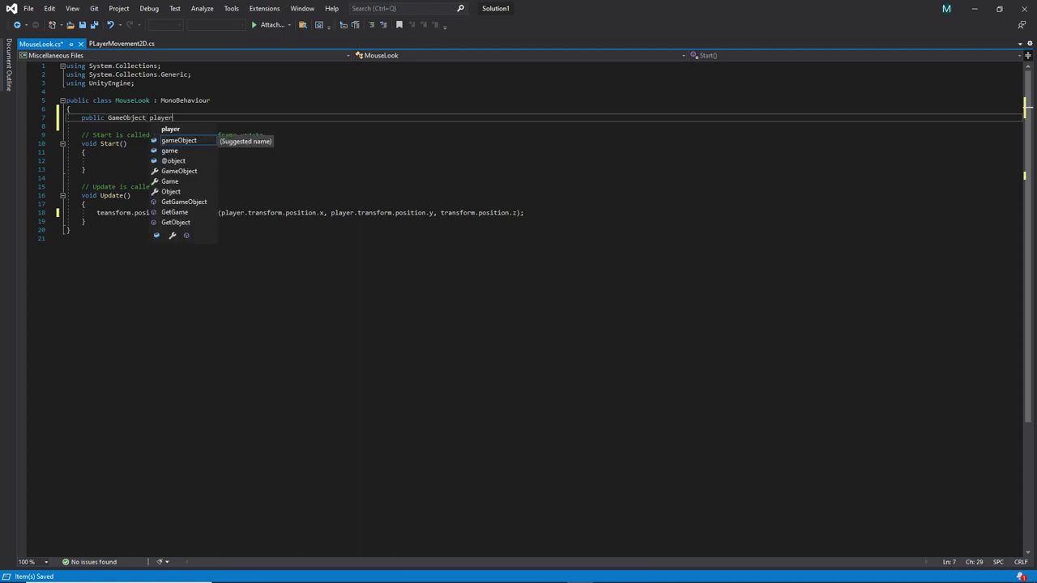
type(";")
left_click(82, 24)
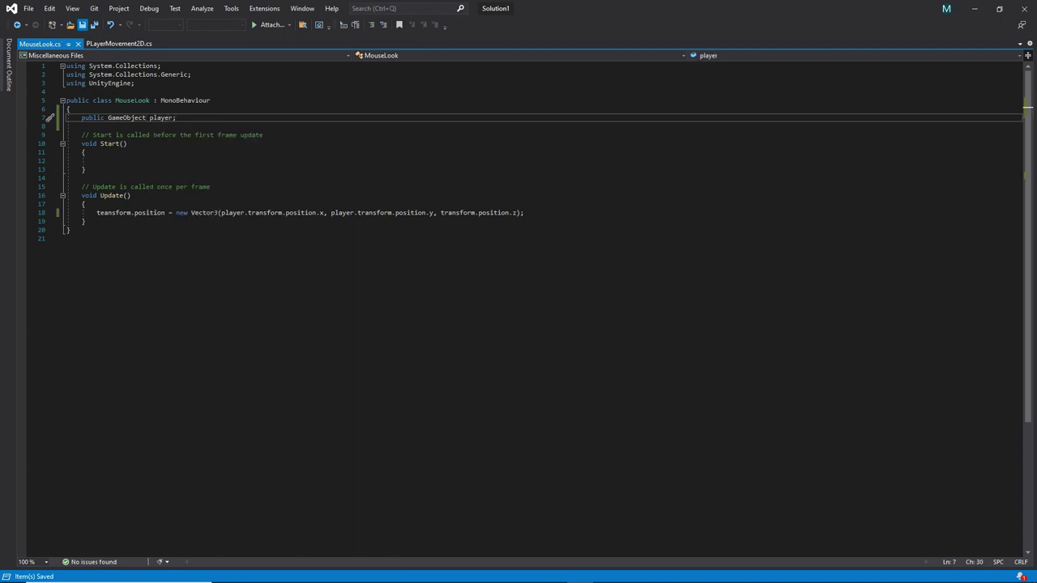
left_click(974, 8)
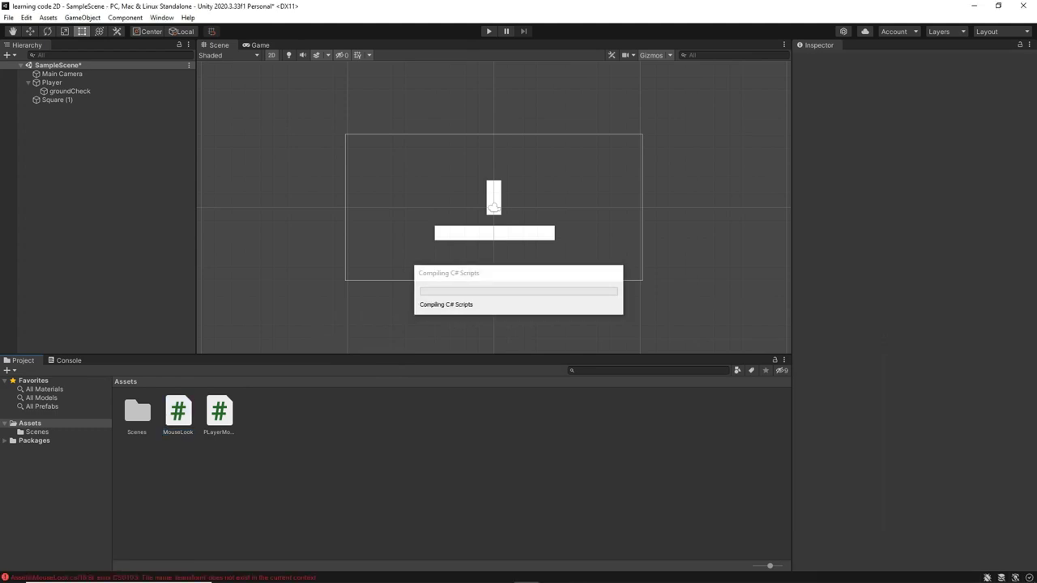
- Correct the misspelled 'teansform' to 'transform' on line 18 and save MouseLook
left_click(581, 572)
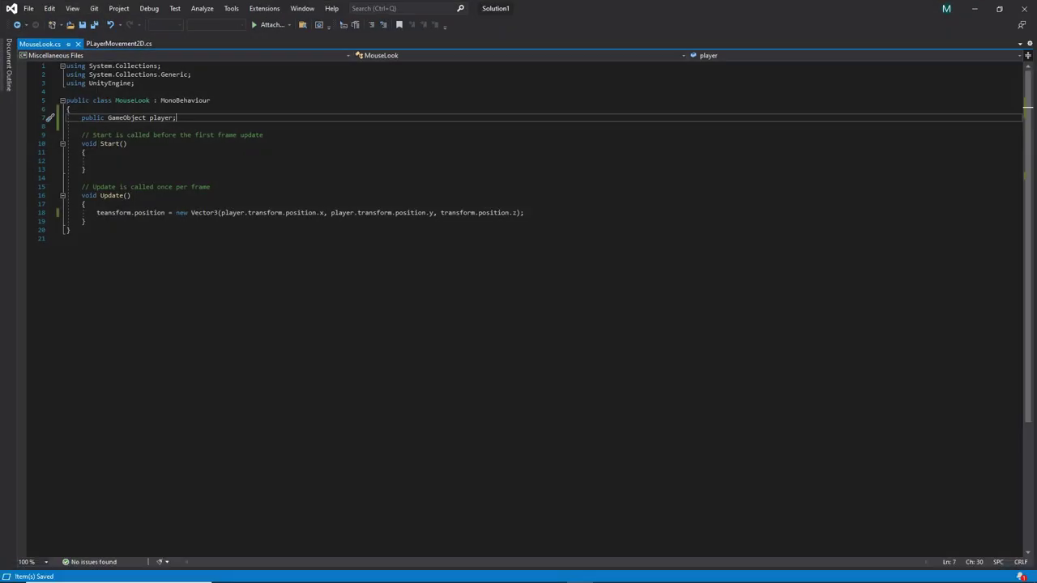
left_click(110, 213)
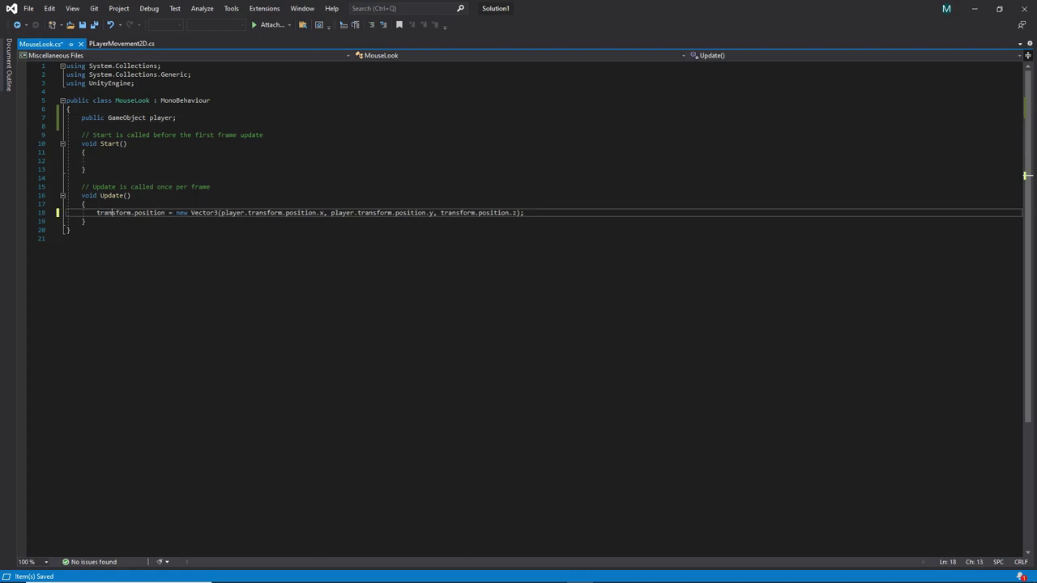
key("ctrl+s")
left_click(974, 8)
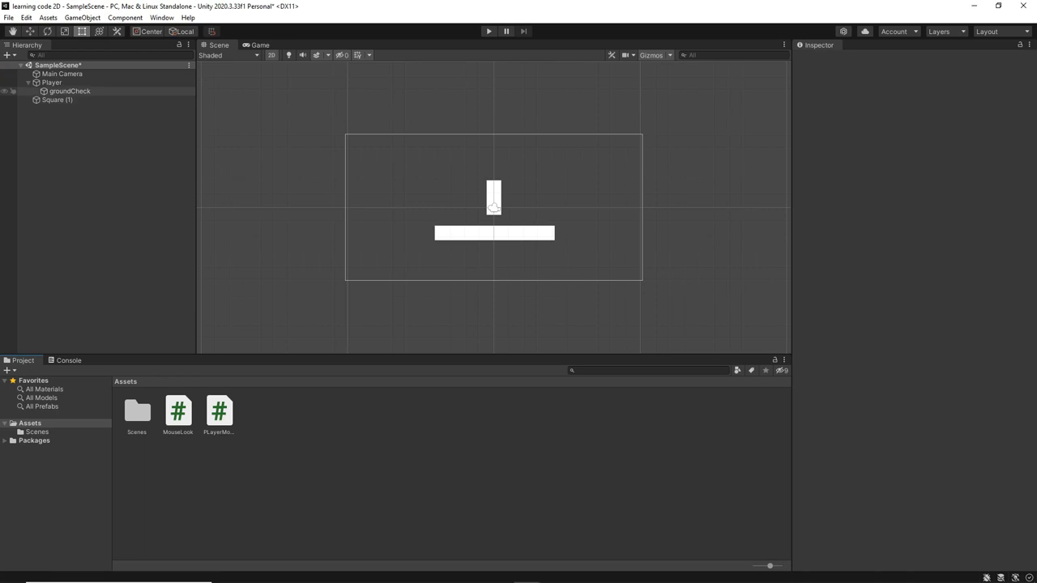
- Attach MouseLook to the Main Camera and assign Player as its player field
left_click(62, 74)
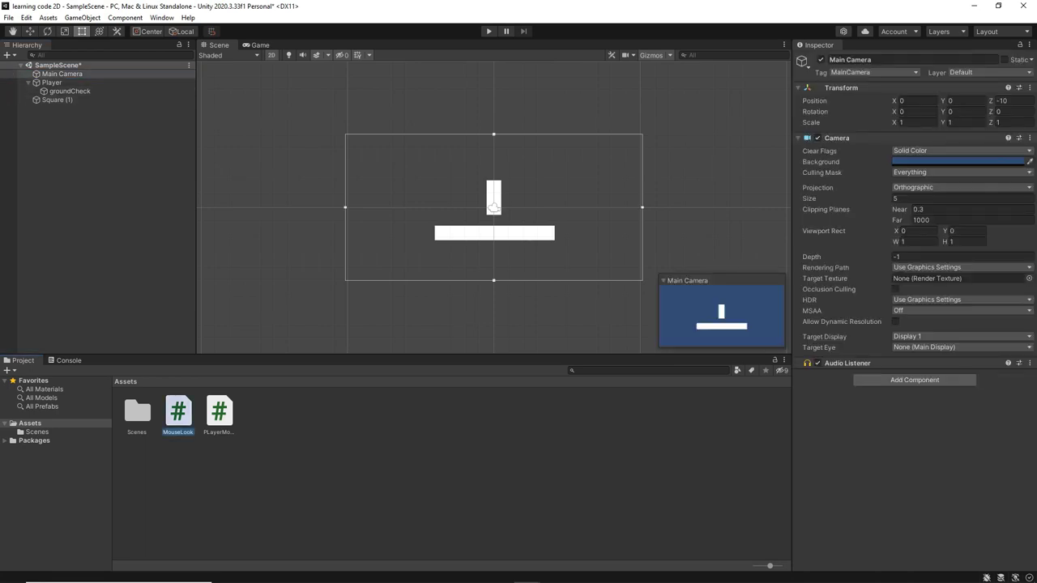
left_click_drag(179, 411, 915, 380)
left_click_drag(52, 82, 960, 398)
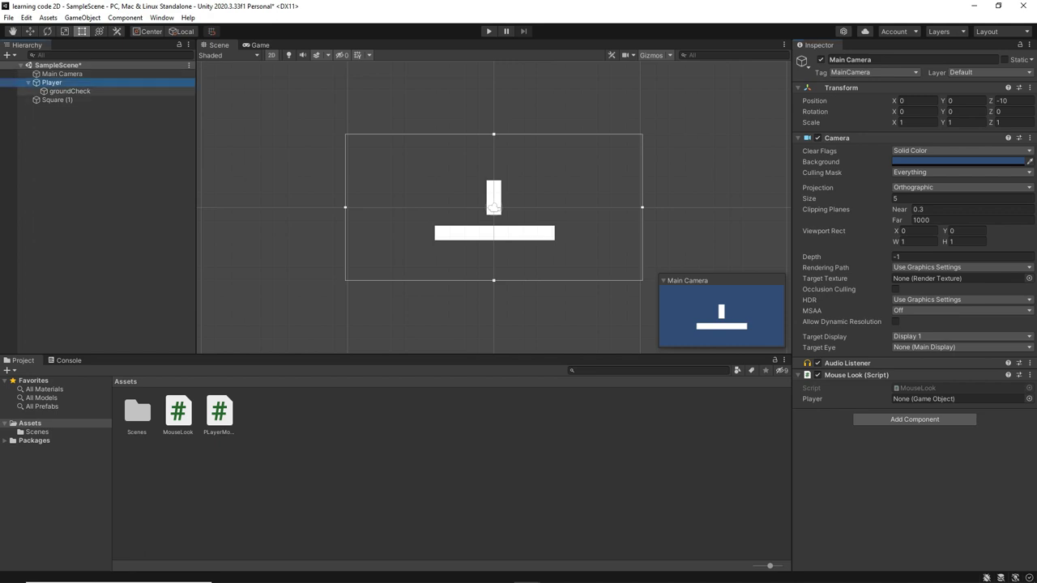
- Parent the Main Camera under Player, rename it playercam, and start Play mode
left_click_drag(62, 74, 52, 83)
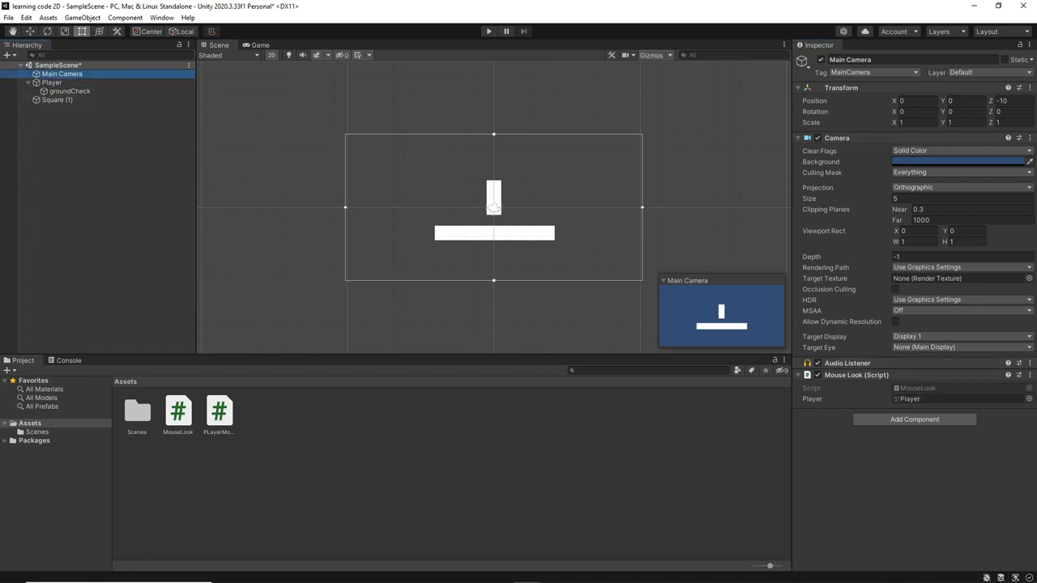
right_click(55, 90)
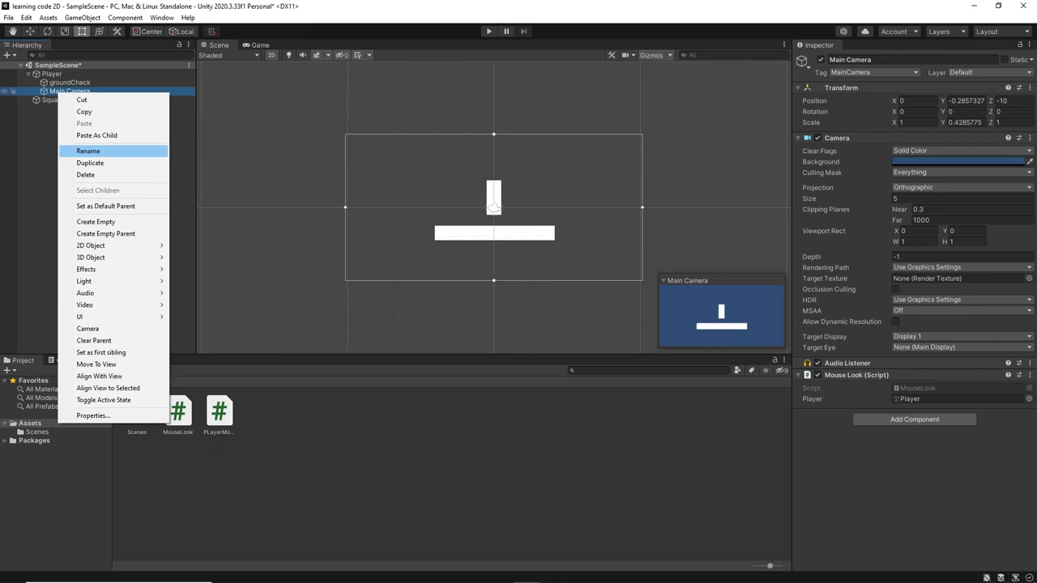
left_click(73, 150)
type("playercam")
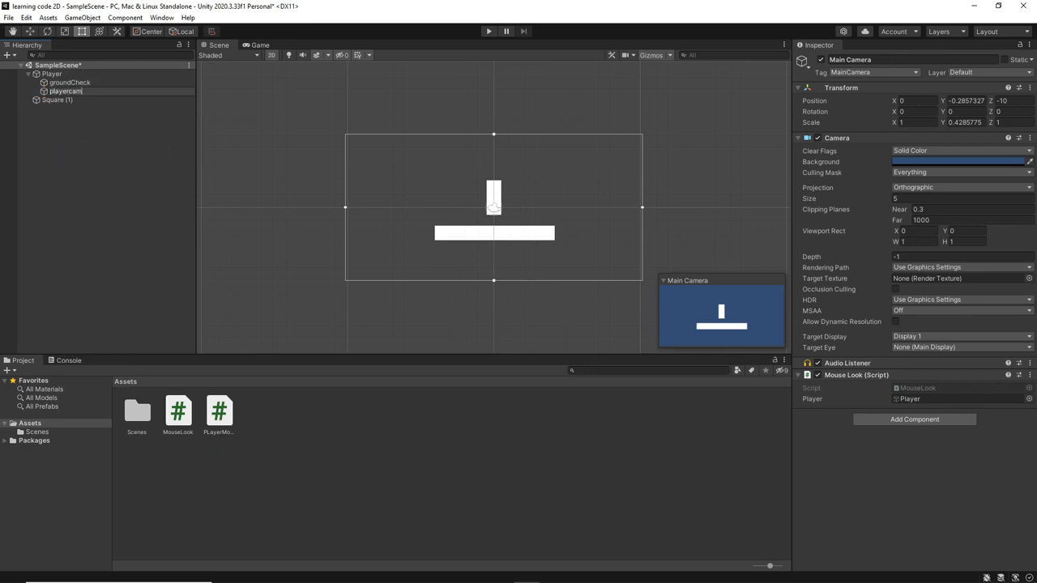
key("Return")
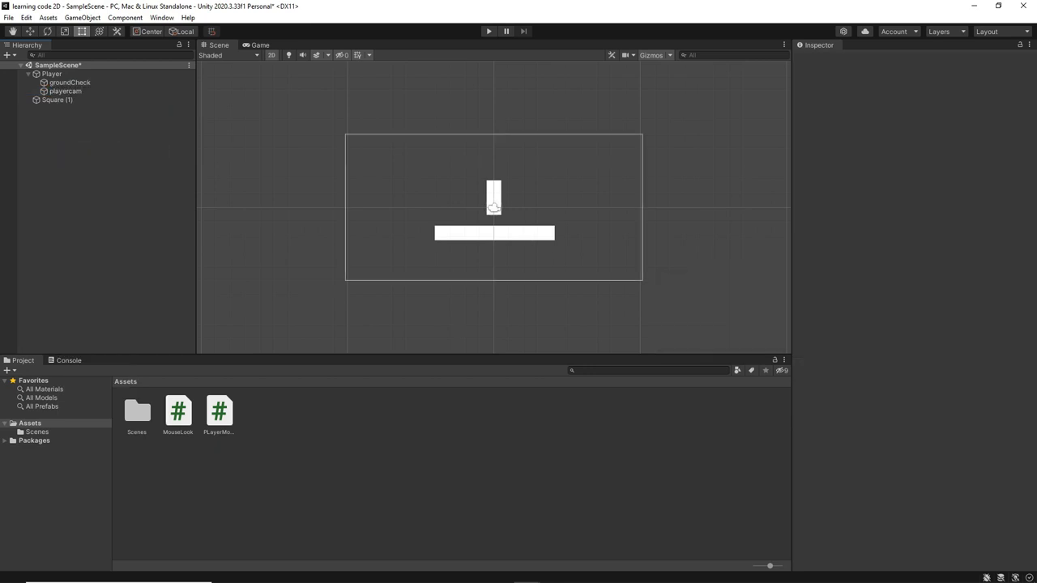
key("ctrl+p")
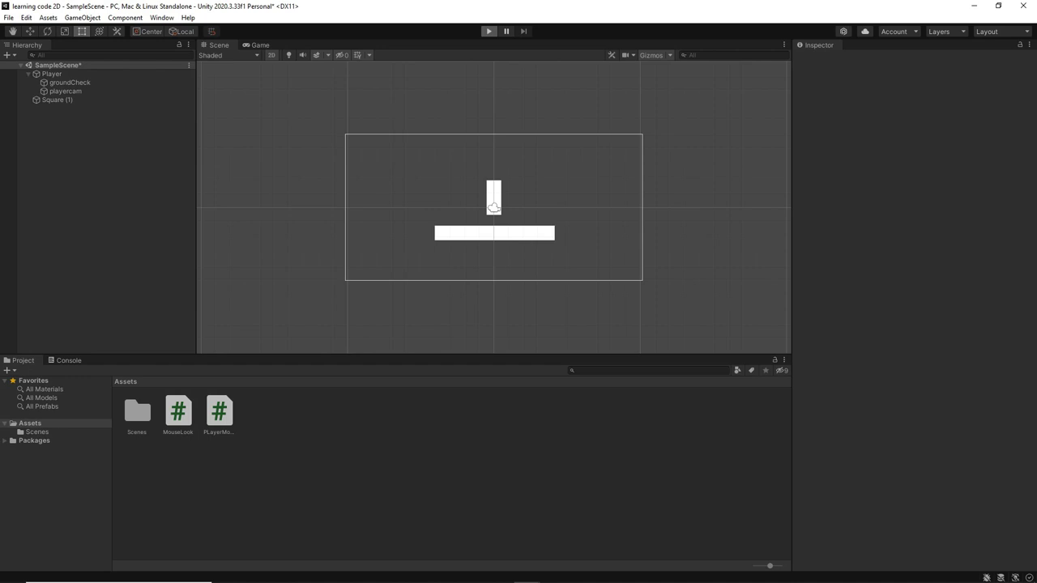
- Exit Play mode and stretch the Square (1) platform wider on both ends
key("ctrl+p")
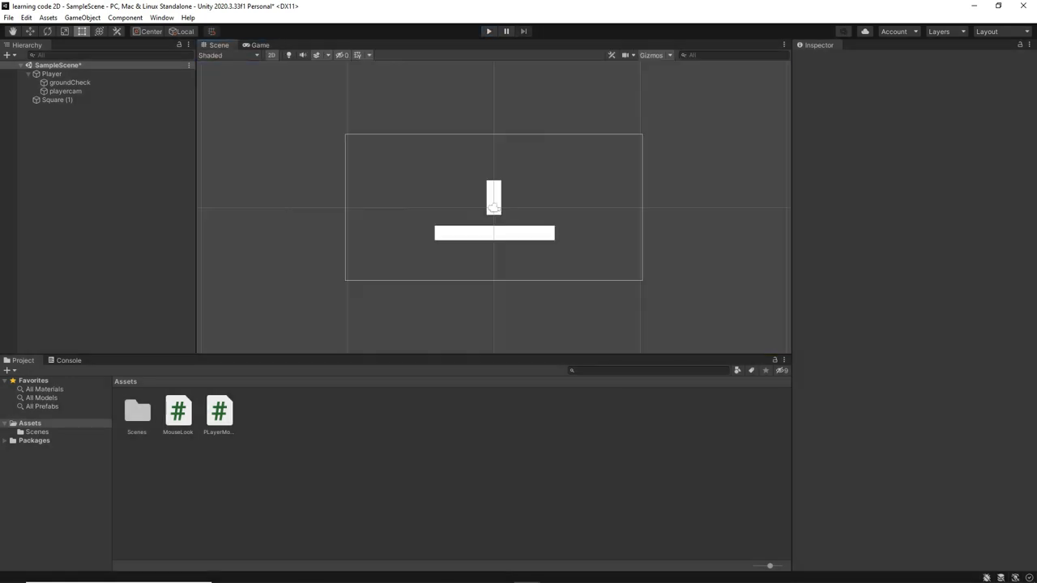
left_click(437, 233)
left_click_drag(435, 234, 329, 233)
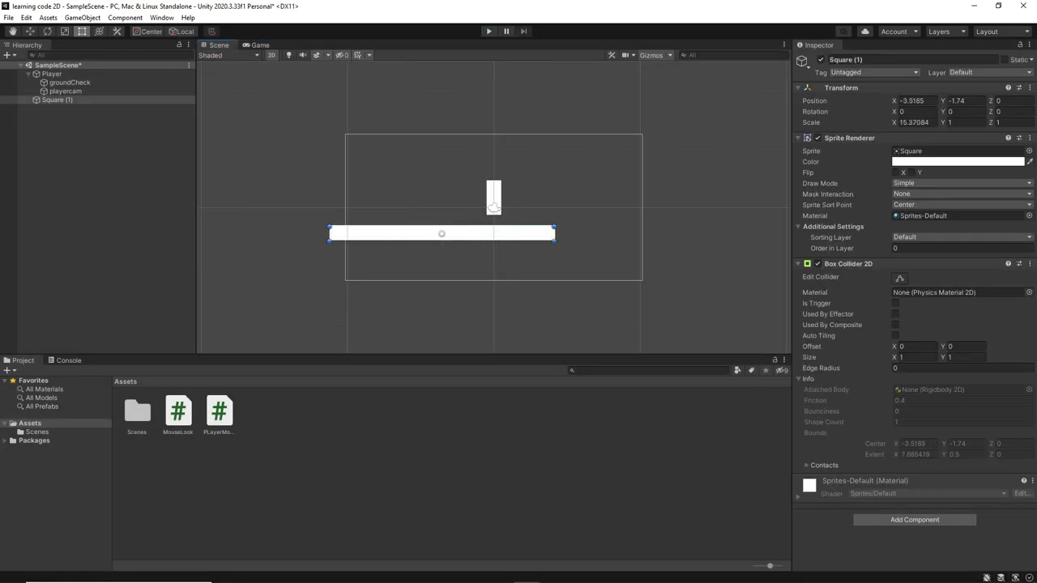
mouse_move(441, 233)
left_mouse_down()
mouse_move(526, 234)
mouse_move(435, 239)
left_mouse_up()
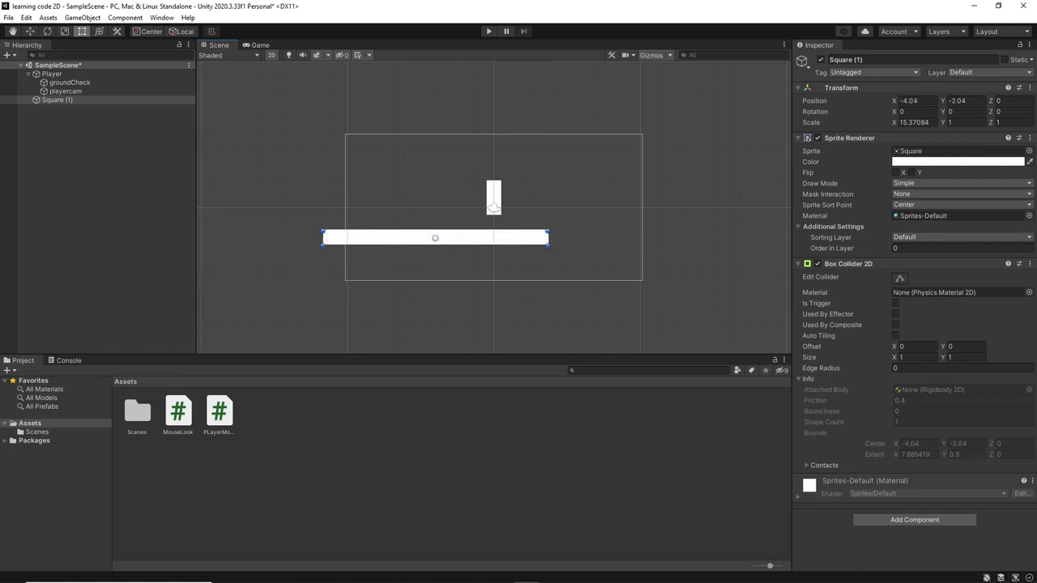
left_click_drag(549, 236, 683, 236)
- Play-test twice, moving the player left and right with A and D along the platform
key("ctrl+p")
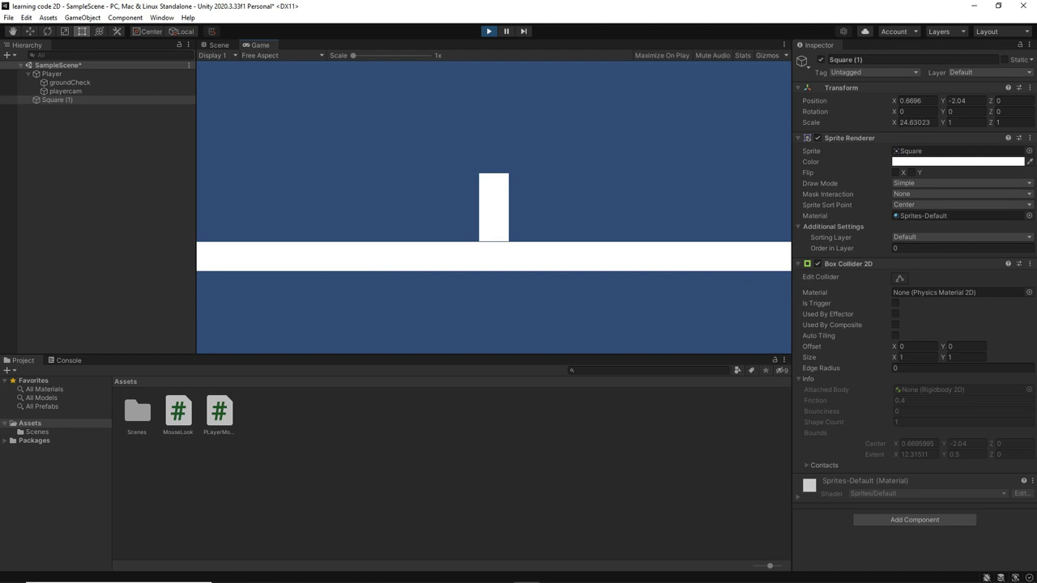
key("a")
key("d")
key("a")
key("d")
key("a")
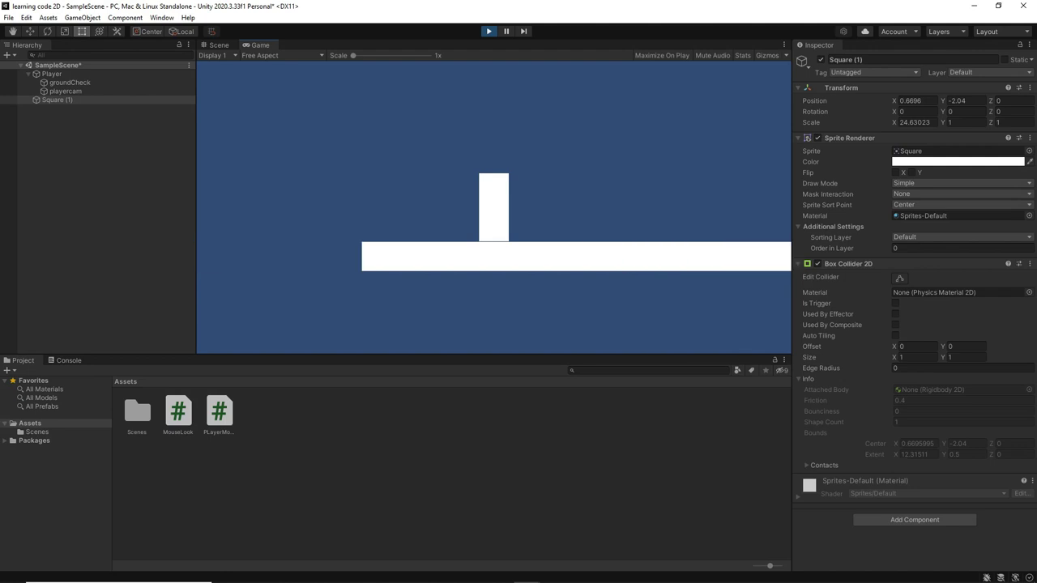
key("d")
key("a")
key("d")
key("a")
key("d")
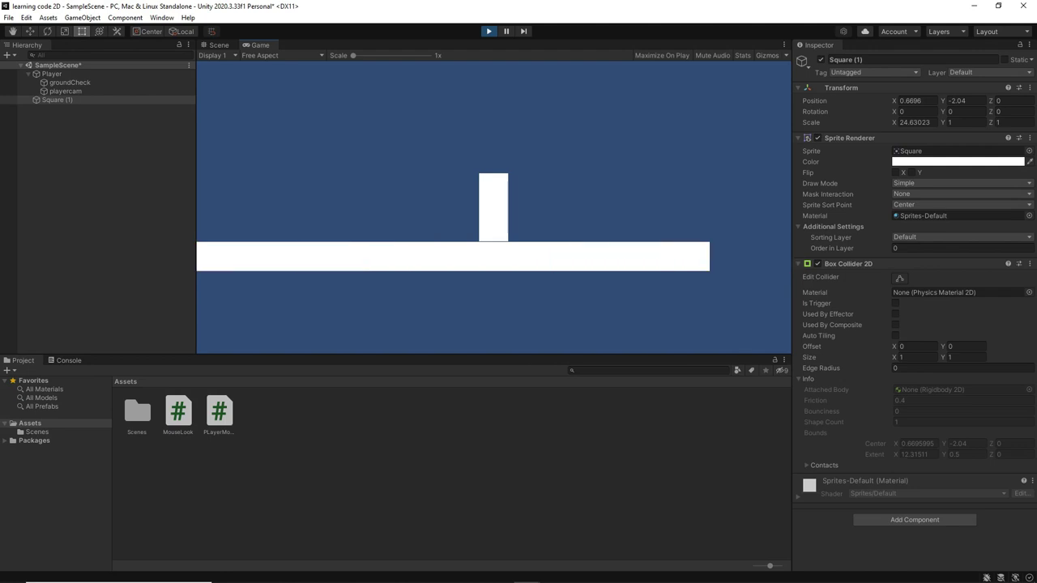
key("a")
key("d")
key("a")
key("d")
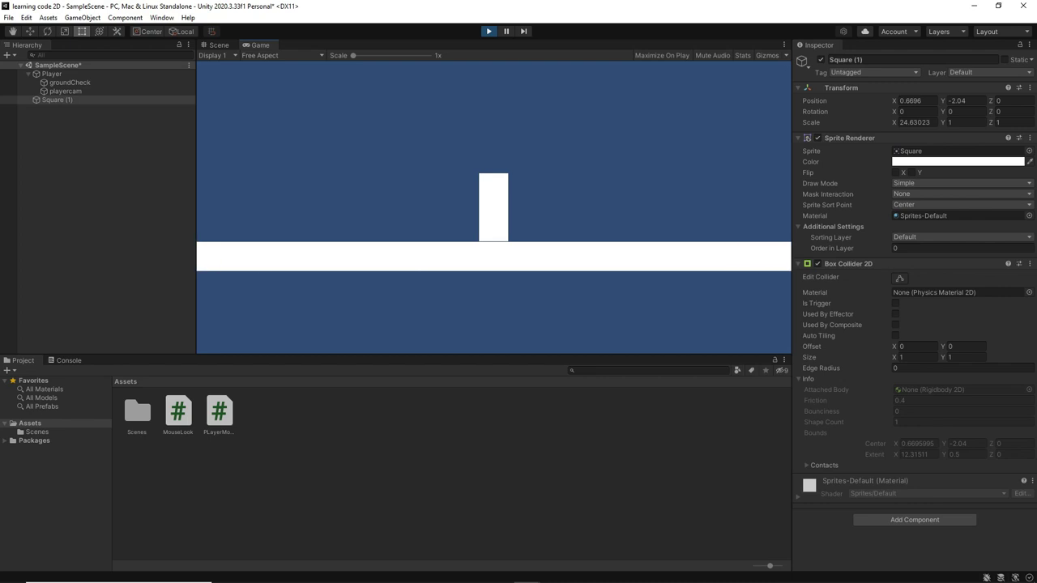
key("a")
key("ctrl+p")
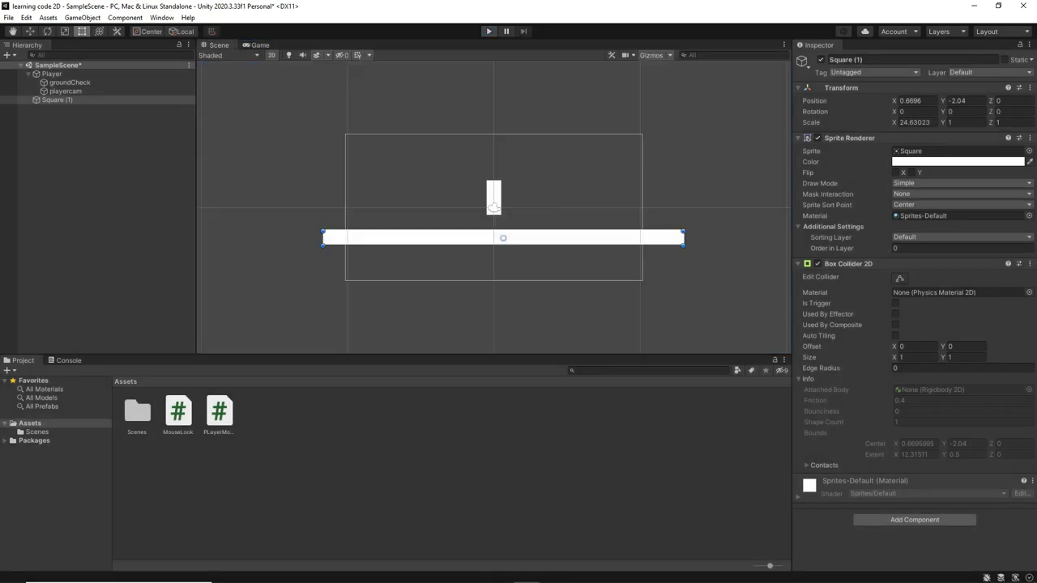
key("ctrl+p")
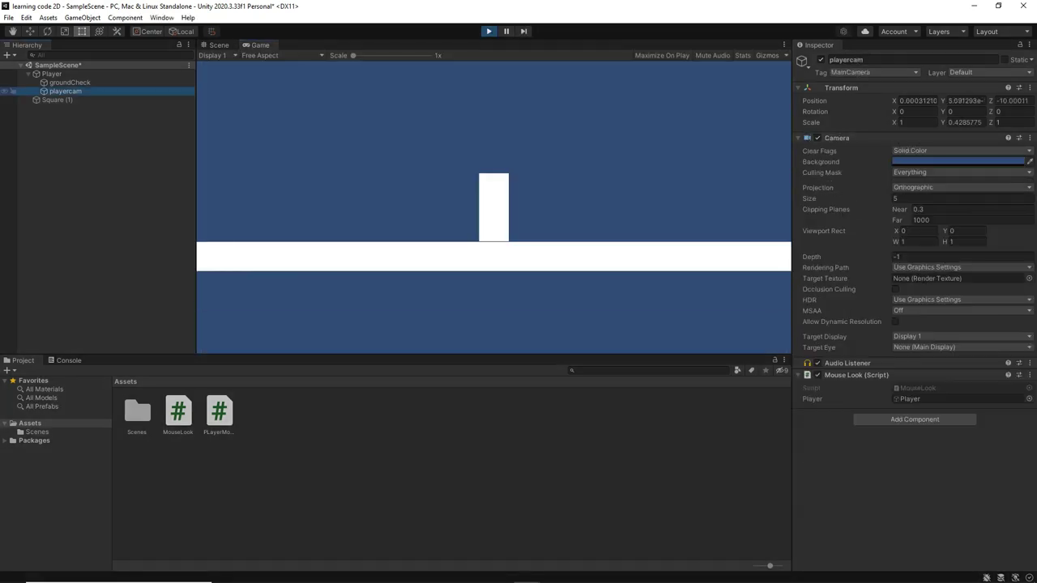
key("a")
key("d")
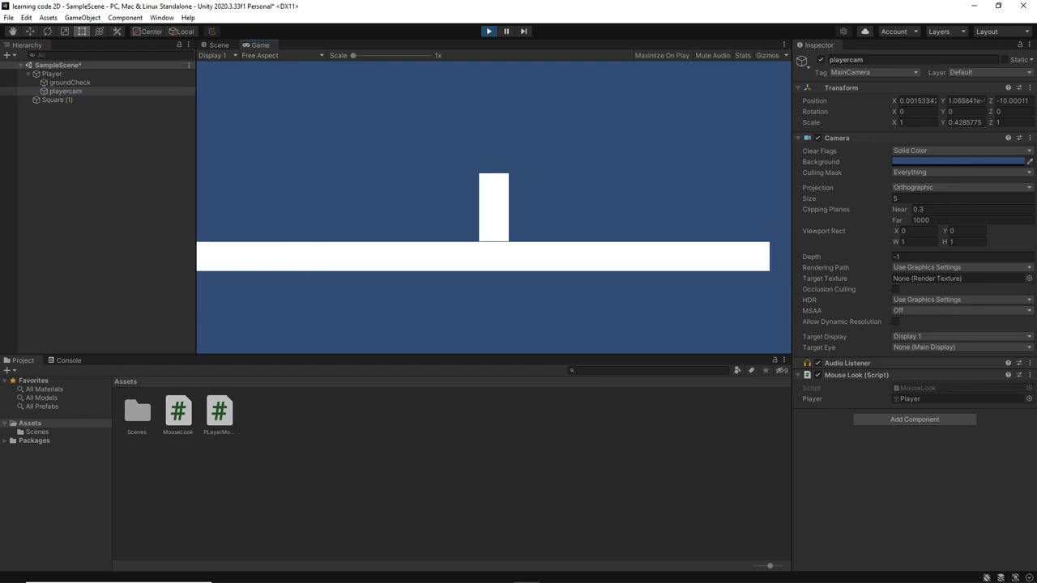
key("ctrl+p")
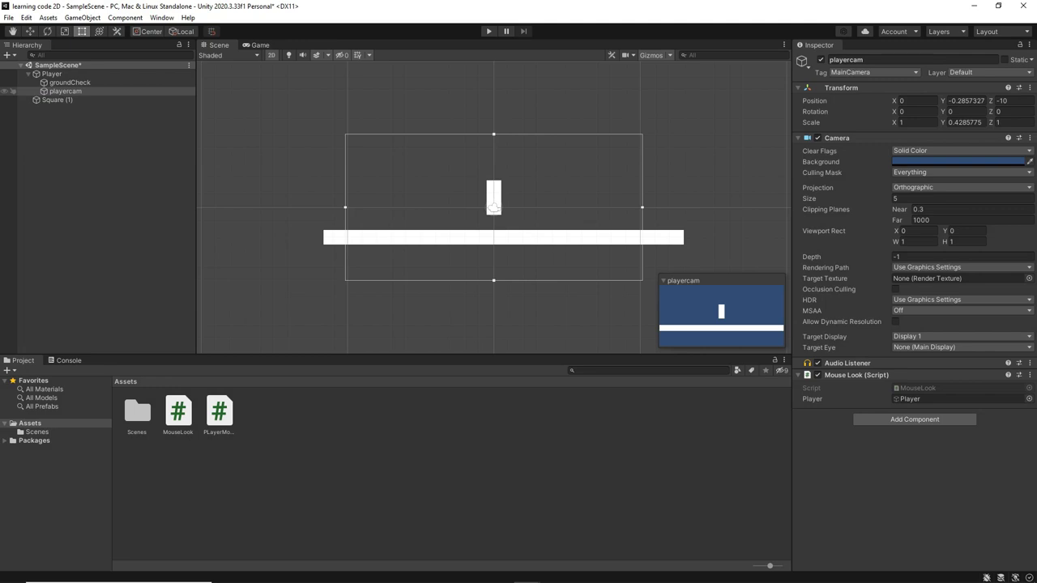
- Move playercam to the scene root and play-test the camera following the player
left_click_drag(65, 90, 57, 69)
key("ctrl+p")
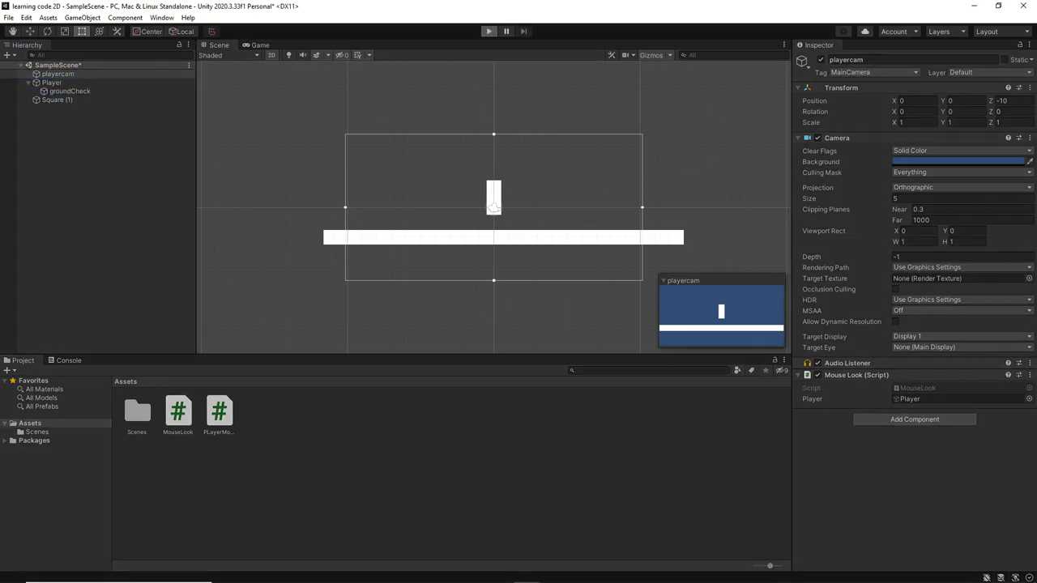
key("a")
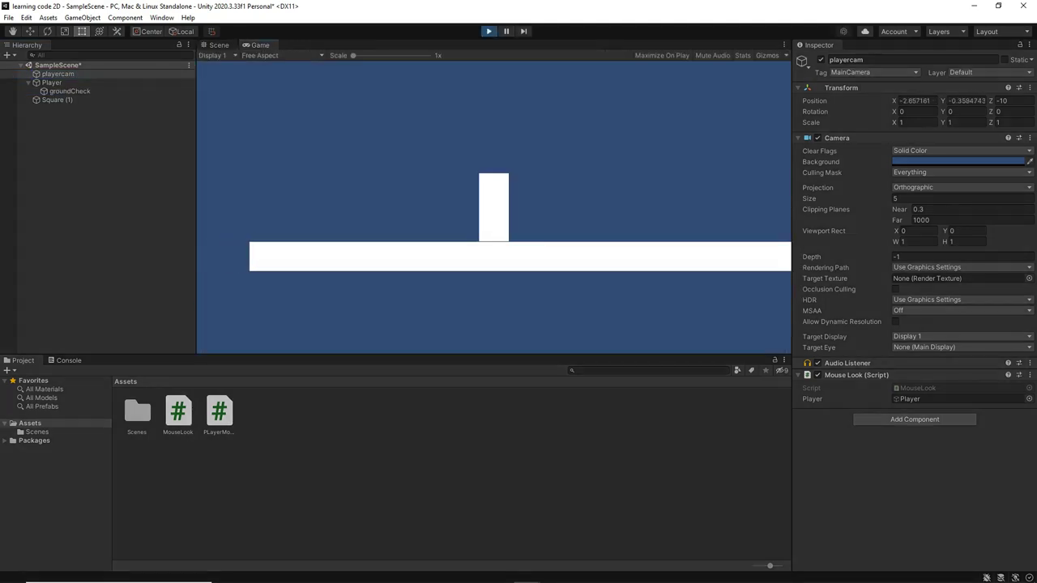
key("d")
key("d")
key("a")
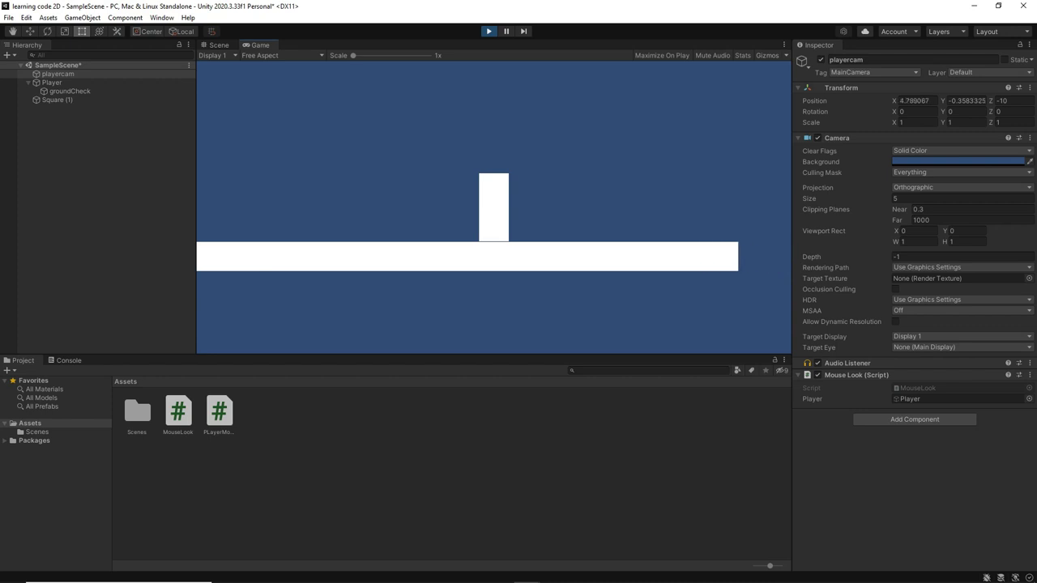
- Create an empty 'cam holder' object, nest playercam inside it, and place it at the top
left_click(28, 83)
right_click(84, 151)
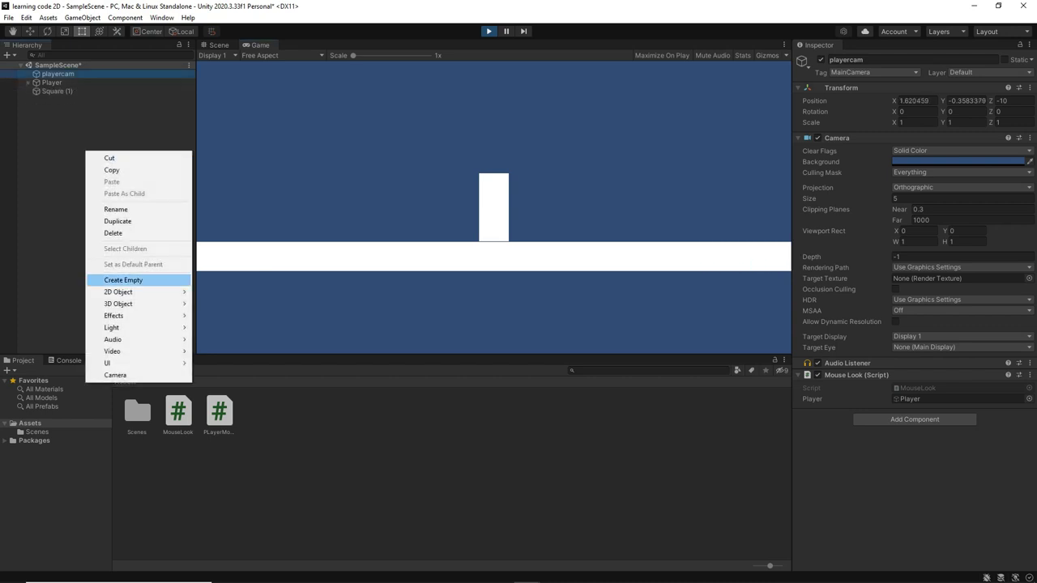
left_click(138, 280)
type("cam ")
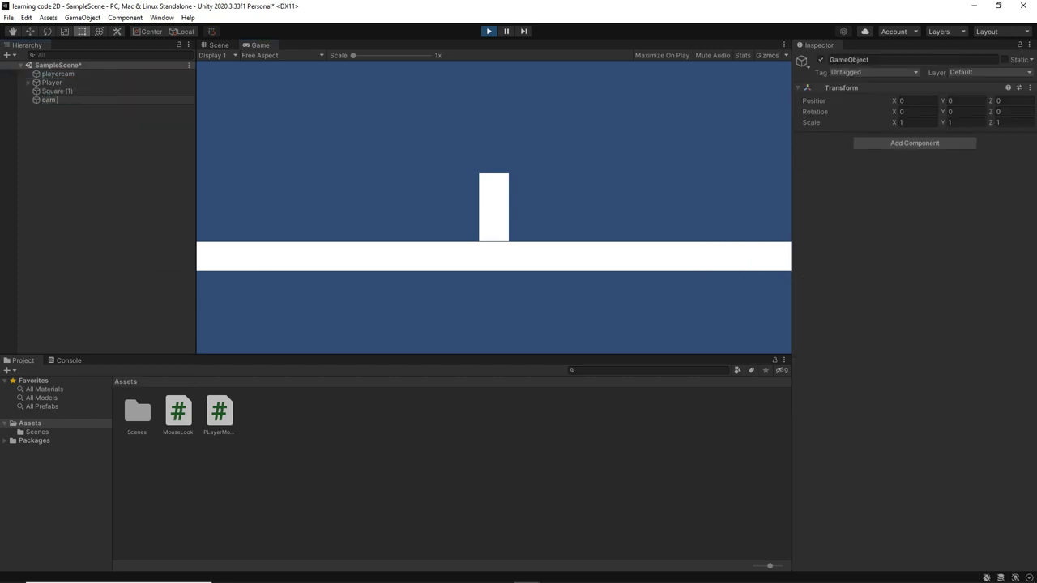
type("holder")
key("Return")
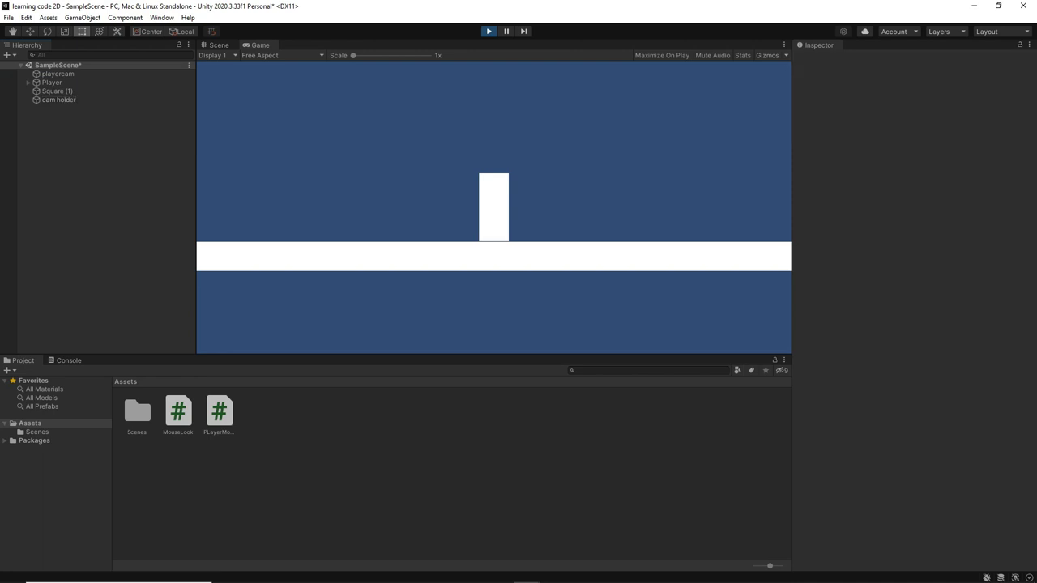
left_click_drag(56, 74, 59, 100)
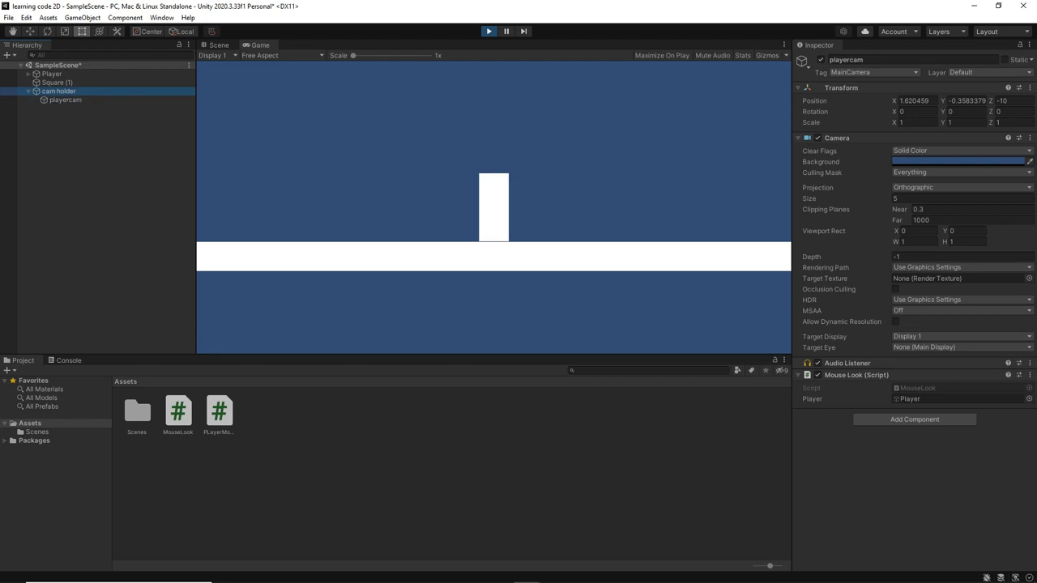
left_click_drag(58, 90, 50, 69)
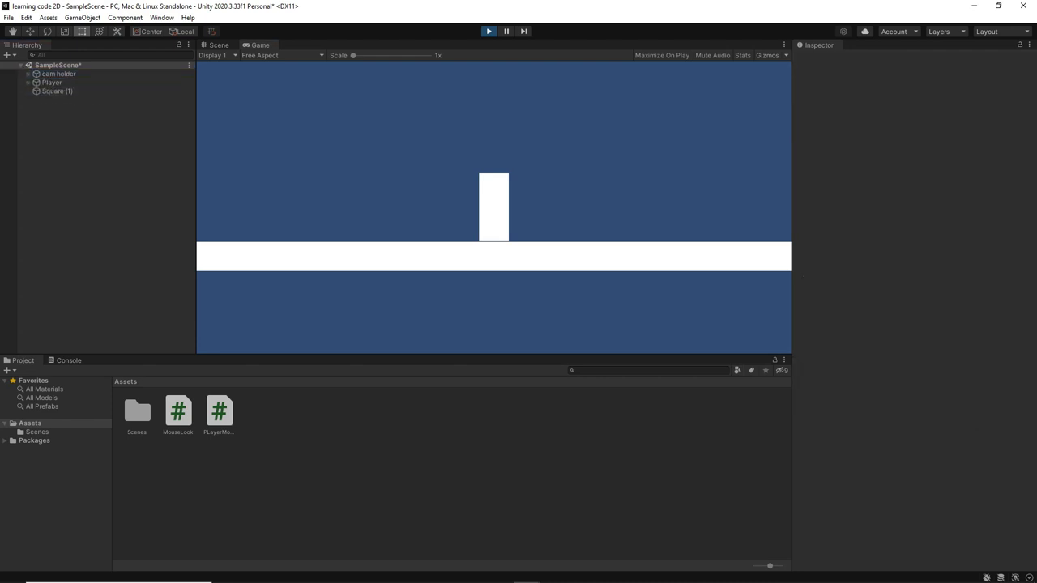
key("ctrl+p")
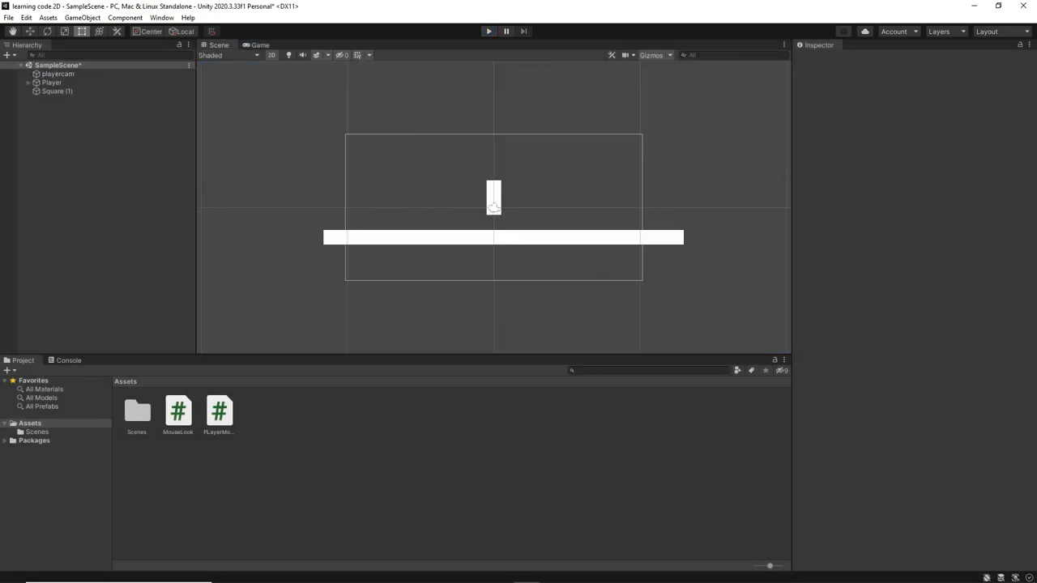